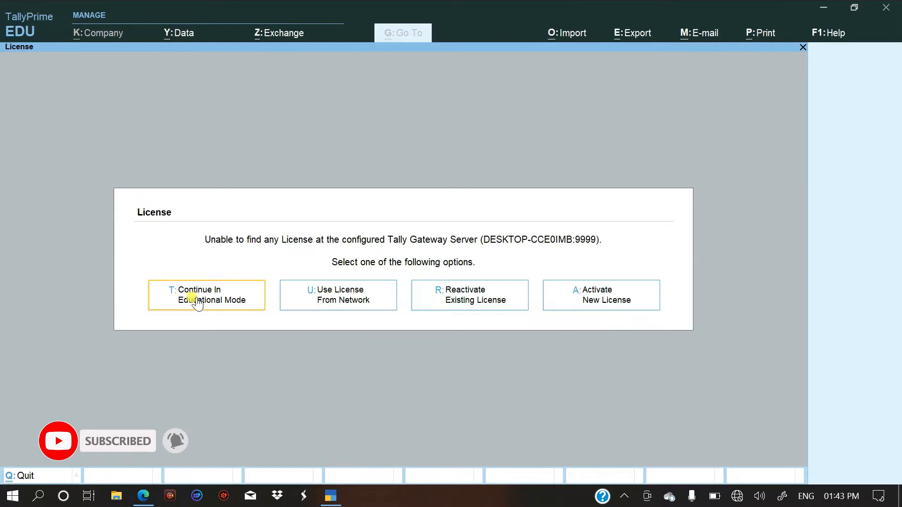
# Continue in educational mode and start creating a new company.
pyautogui.click(222, 301)
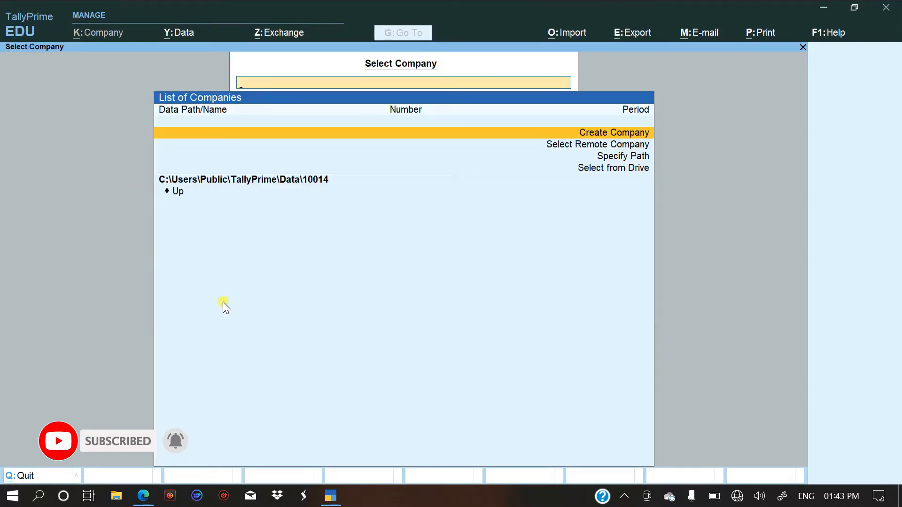
pyautogui.click(609, 133)
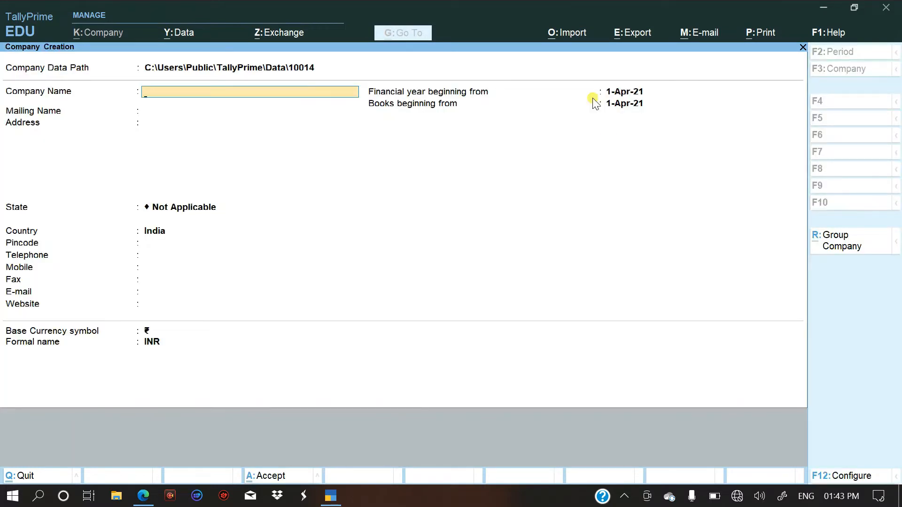
# Switch to the journal entry PDF in Edge and copy the company name ABC LTD. from its heading.
pyautogui.hotkey('alt', 'Tab')
pyautogui.press('Tab')
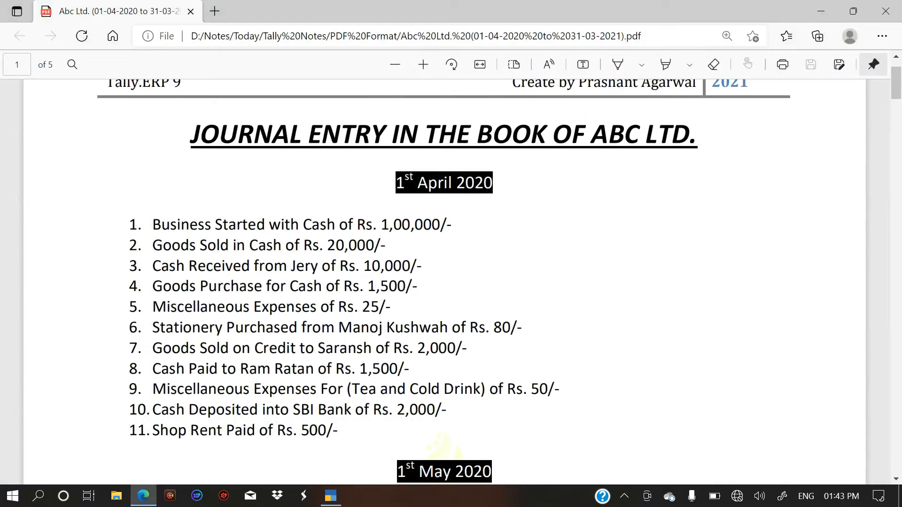
pyautogui.moveTo(590, 131); pyautogui.dragTo(686, 130)
pyautogui.hotkey('ctrl', 'c')
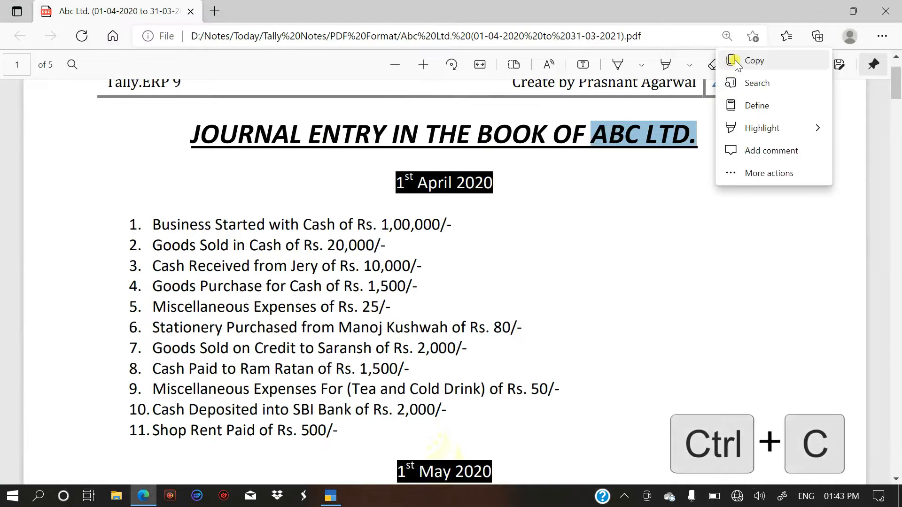
# Switch back to TallyPrime and paste ABC LTD. as the company name, keeping the same mailing name.
pyautogui.hotkey('alt', 'Tab')
pyautogui.hotkey('alt', 'Tab')
pyautogui.hotkey('alt', 'Tab')
pyautogui.hotkey('alt', 'Tab')
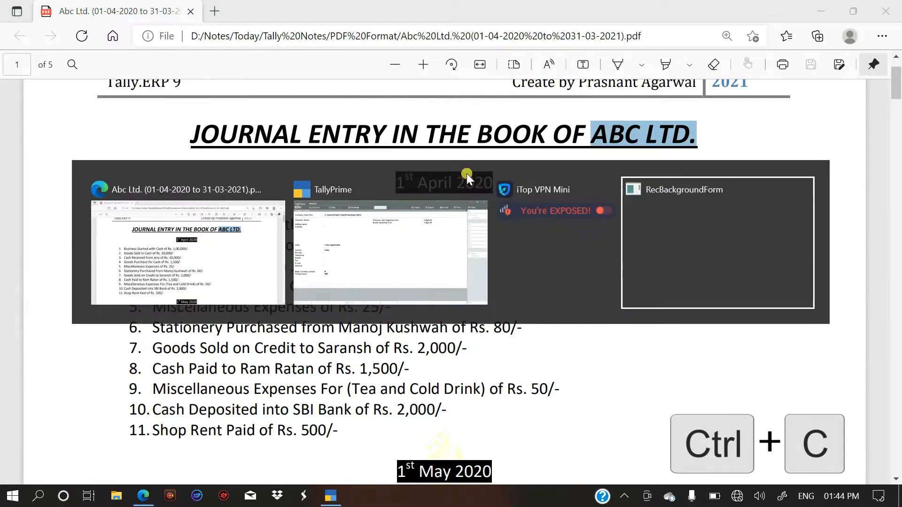
pyautogui.hotkey('alt', 'Tab')
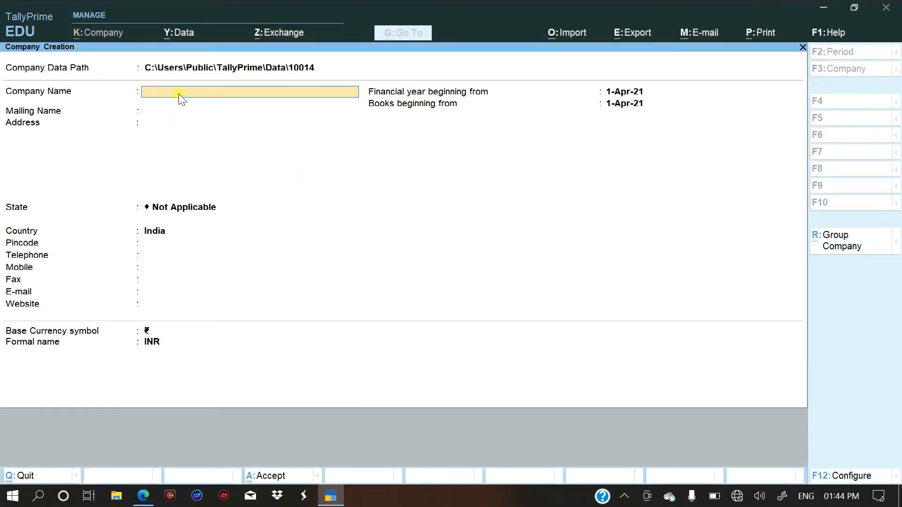
pyautogui.press('ctrl')
pyautogui.hotkey('ctrl', 'alt', 'v')
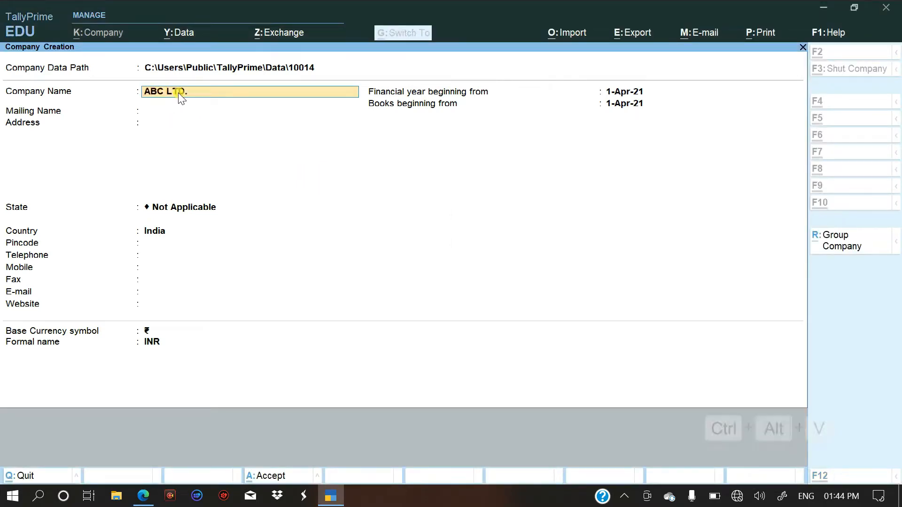
pyautogui.press('Return')
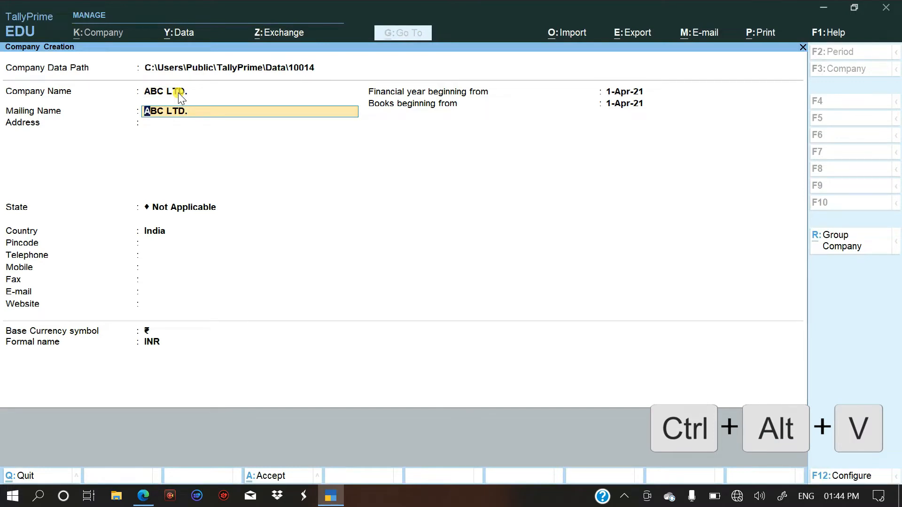
pyautogui.press('Return')
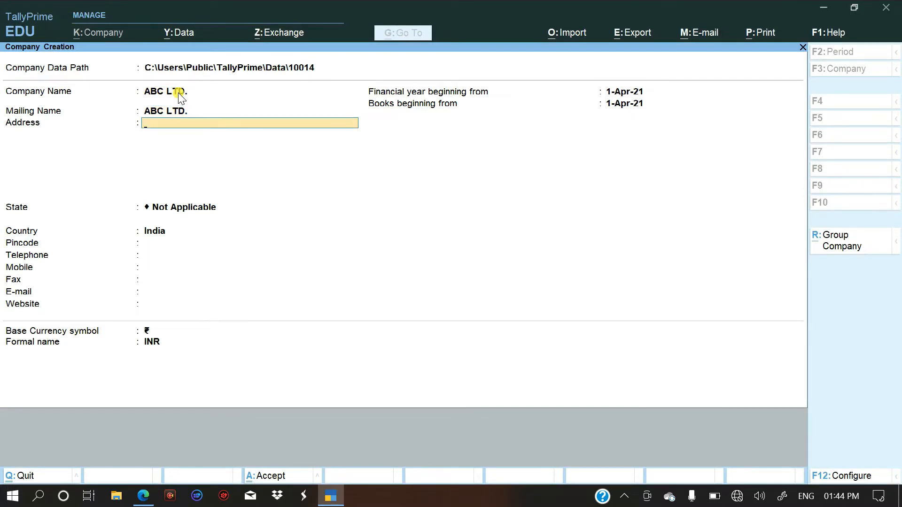
# Set the company's state to Uttar Pradesh, leaving the address, pincode and contact fields blank.
pyautogui.press('Return')
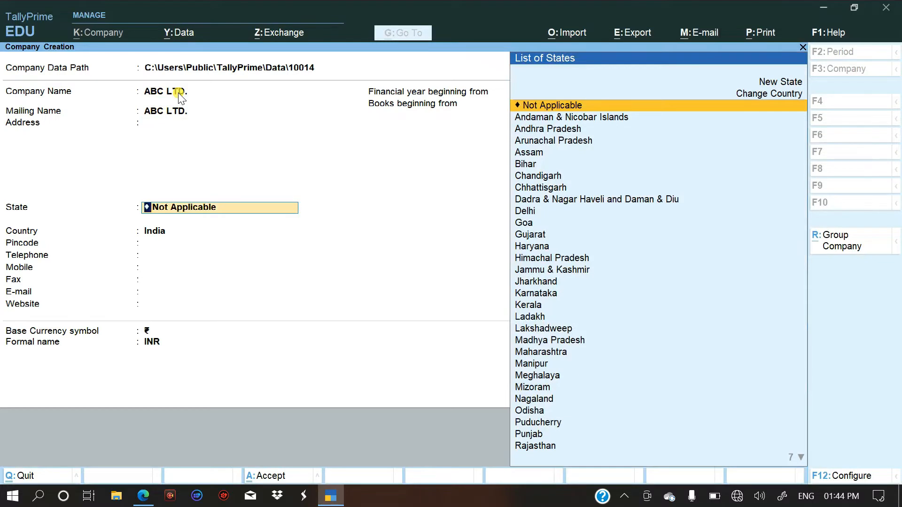
pyautogui.write('U')
pyautogui.press('Down')
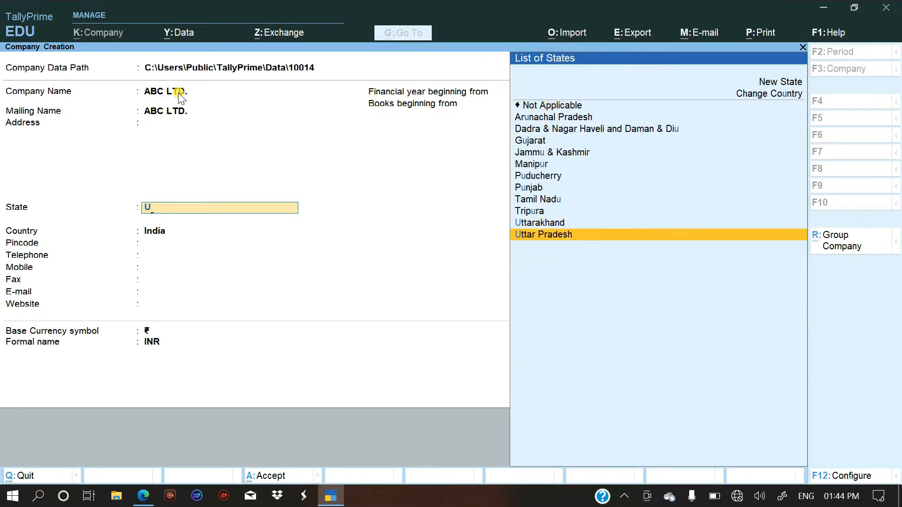
pyautogui.press('Return')
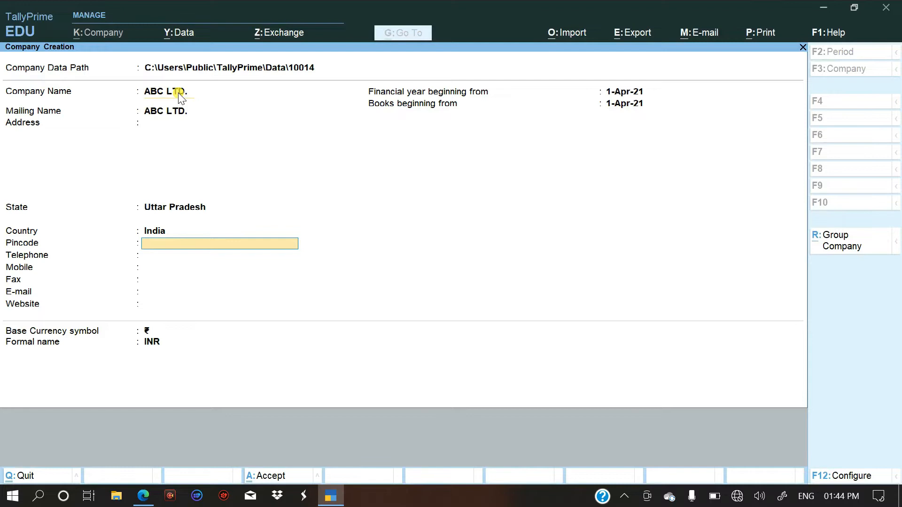
pyautogui.press('Return')
pyautogui.press('Return')
pyautogui.press('Return')
pyautogui.press('Return')
pyautogui.press('Return')
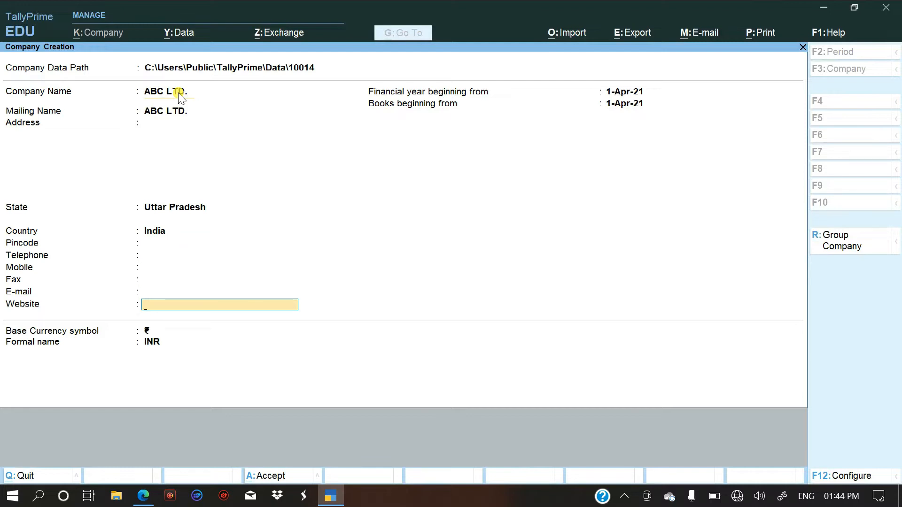
# Keep 1-Apr-21 as the financial year and books start with INR as base currency, and save the company.
pyautogui.press('Return')
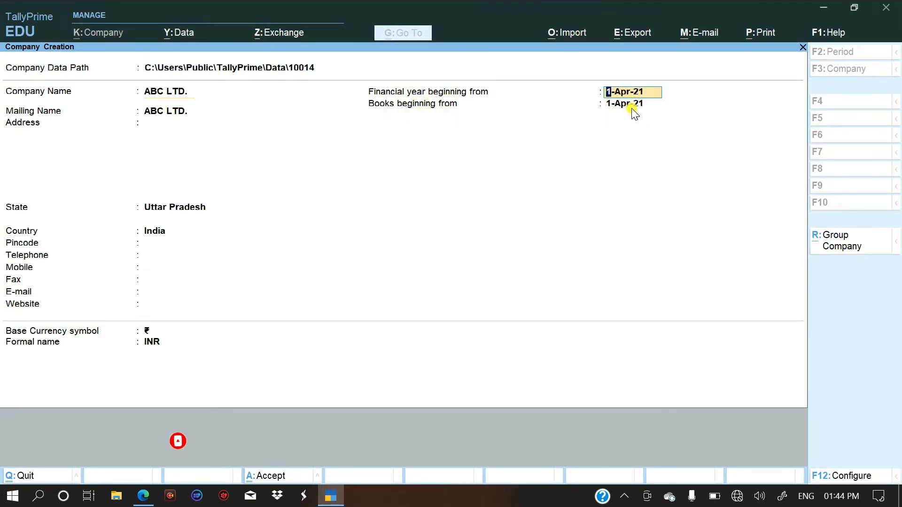
pyautogui.press('Return')
pyautogui.press('Return')
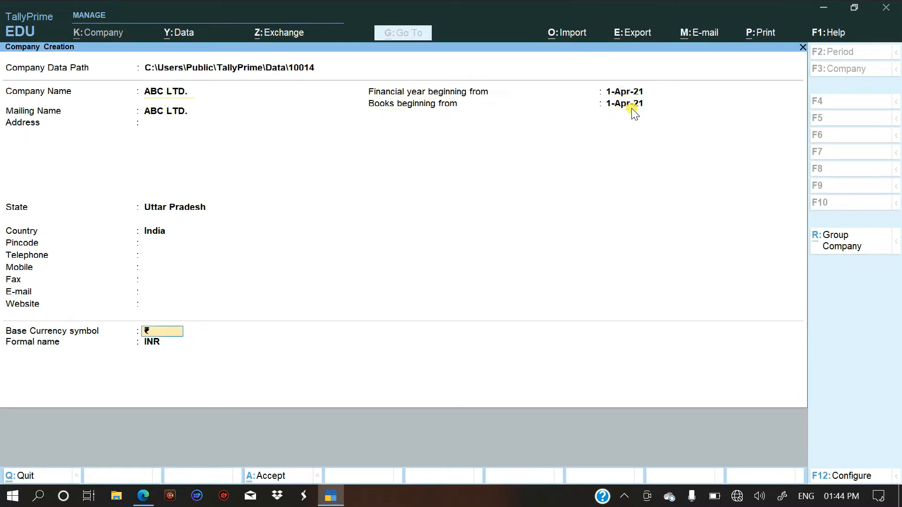
pyautogui.press('Return')
pyautogui.press('Return')
pyautogui.press('Return')
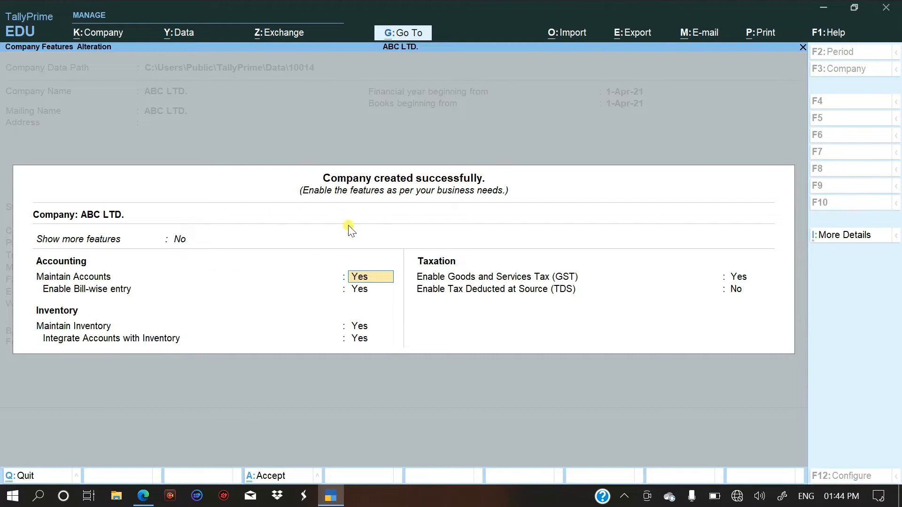
# Keep the accounting, bill-wise, inventory and GST features enabled for the company and open its GST details.
pyautogui.press('Return')
pyautogui.press('Return')
pyautogui.press('Return')
pyautogui.press('Return')
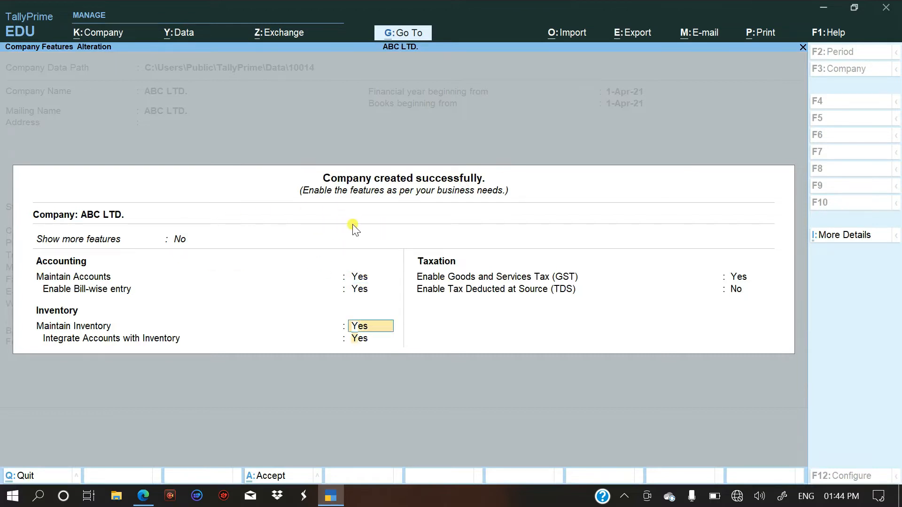
pyautogui.press('Return')
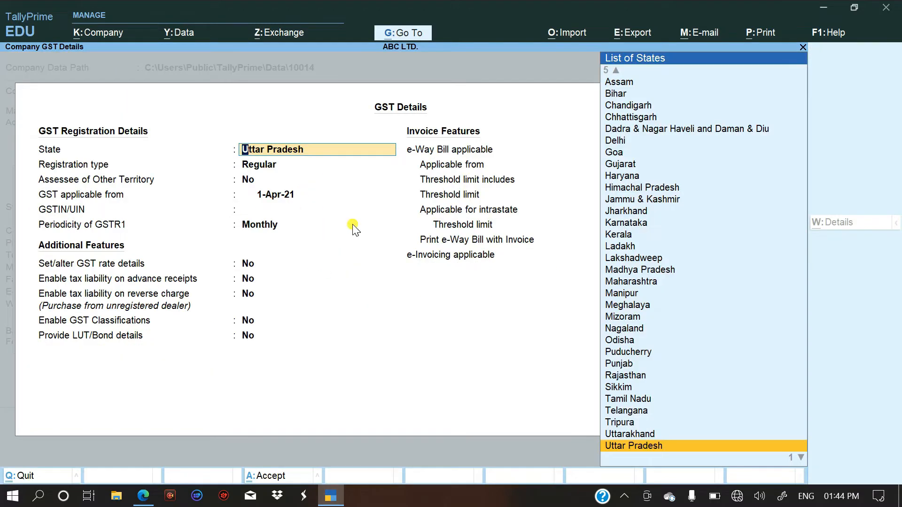
# Accept the default GST details with GSTIN/UIN left blank, and save the company features with TDS set to No.
pyautogui.press('Return')
pyautogui.press('Return')
pyautogui.press('Return')
pyautogui.press('Return')
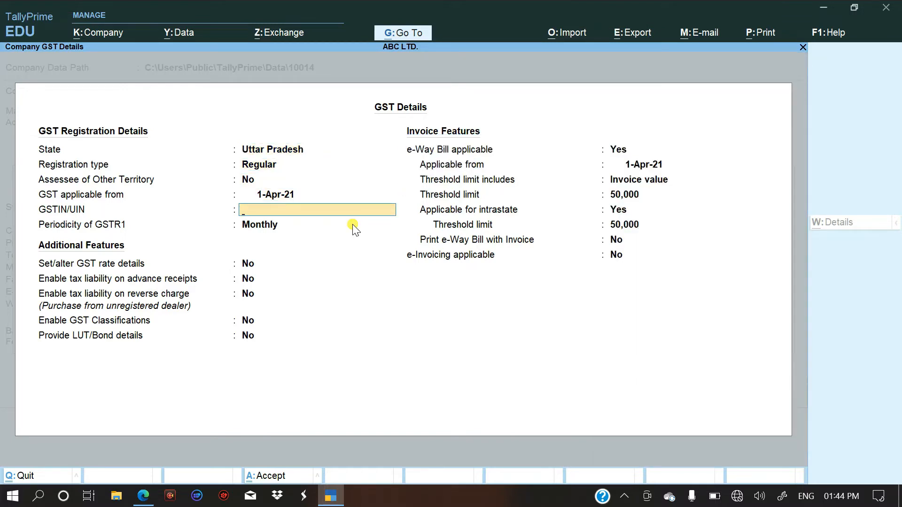
pyautogui.press('Return')
pyautogui.press('Return')
pyautogui.press('Return')
pyautogui.press('Return')
pyautogui.press('Return')
pyautogui.press('Return')
pyautogui.press('Return')
pyautogui.press('Return')
pyautogui.press('Return')
pyautogui.press('Return')
pyautogui.press('Return')
pyautogui.press('Return')
pyautogui.press('Return')
pyautogui.press('Return')
pyautogui.press('Return')
pyautogui.press('Return')
pyautogui.press('Return')
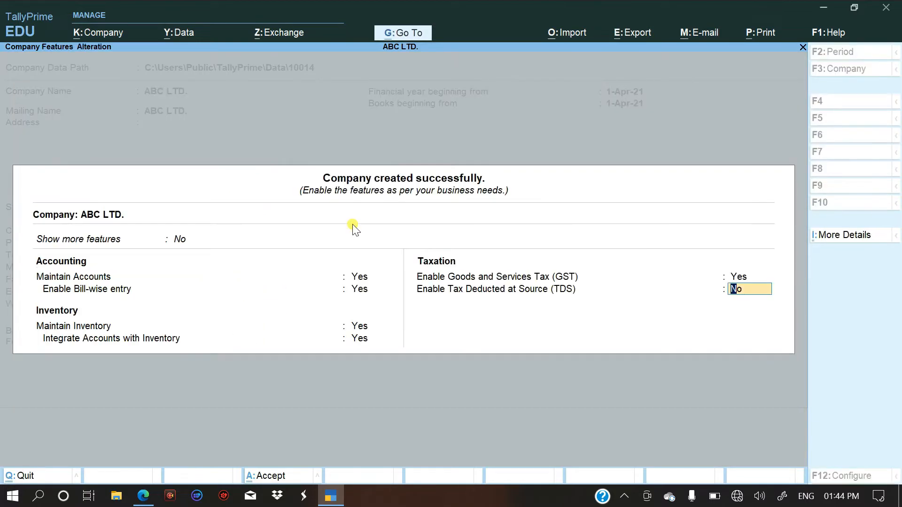
pyautogui.press('Return')
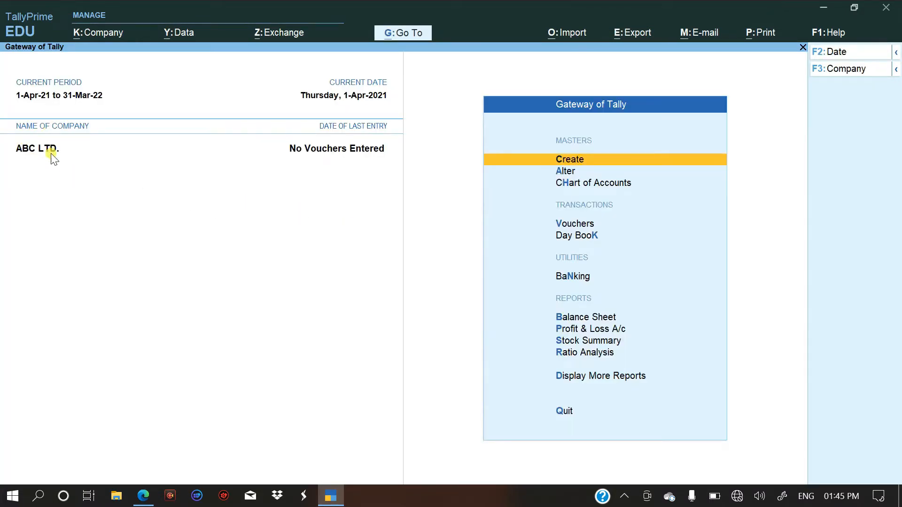
# Check the first journal entry in the PDF and open a new Receipt voucher in TallyPrime.
pyautogui.hotkey('alt', 'Tab')
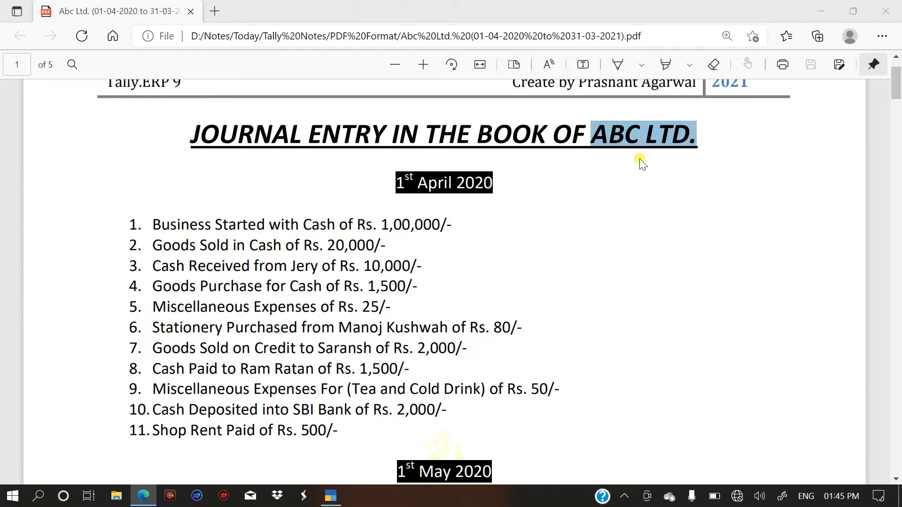
pyautogui.hotkey('alt', 'Tab')
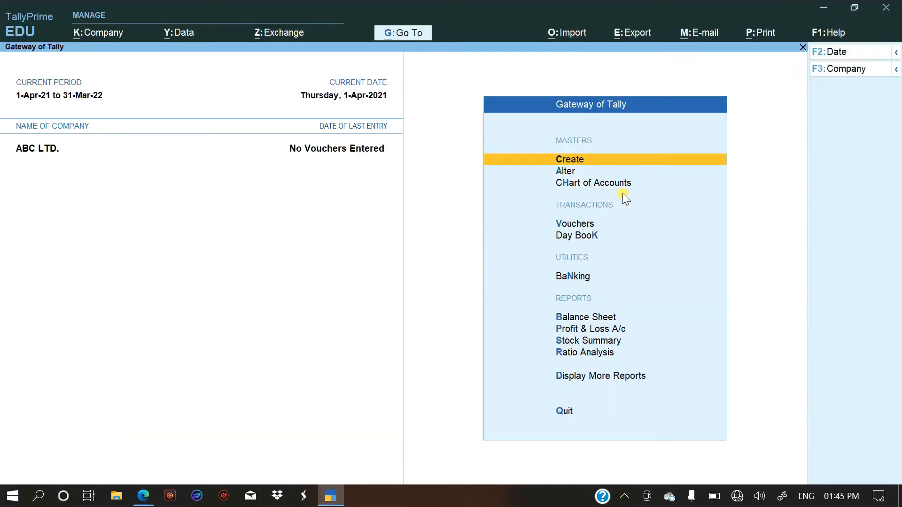
pyautogui.click(582, 226)
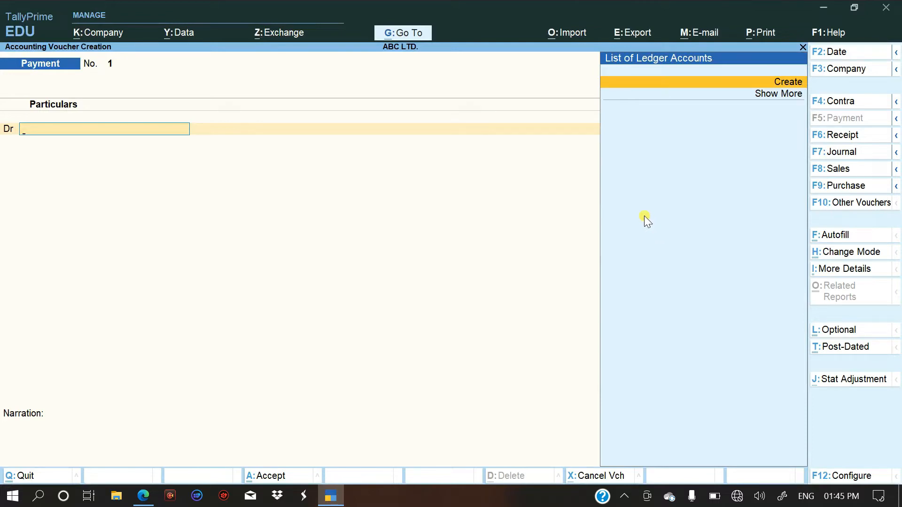
pyautogui.press('F6')
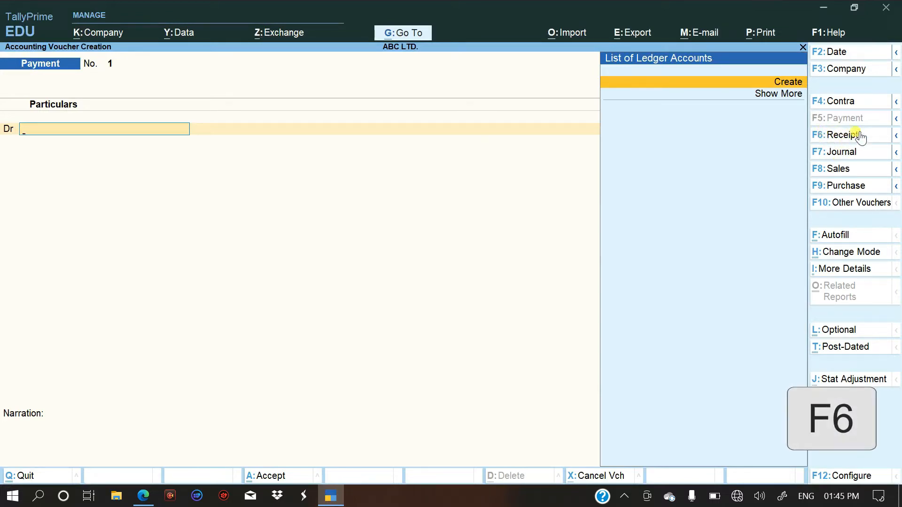
pyautogui.click(850, 132)
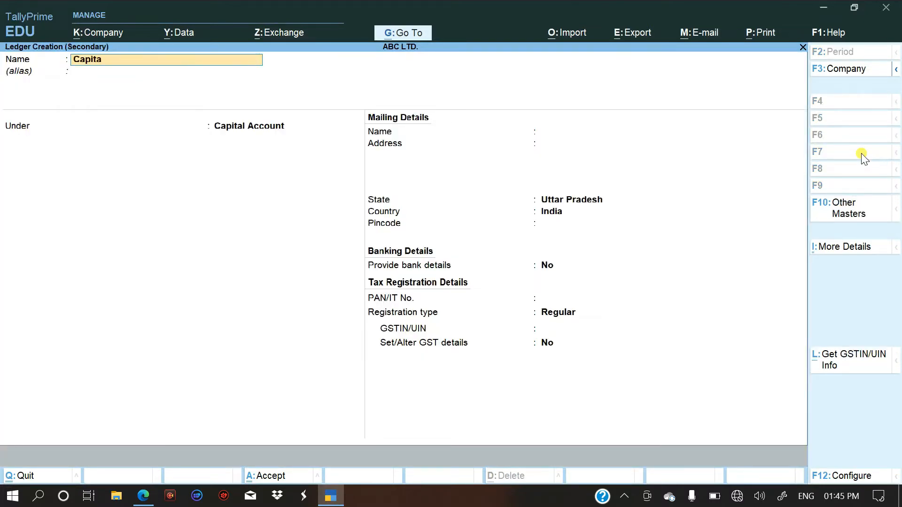
# Create a ledger named Capital under Capital Account for the receipt's credit line, keeping the other details at their defaults.
pyautogui.press('Return')
pyautogui.press('Return')
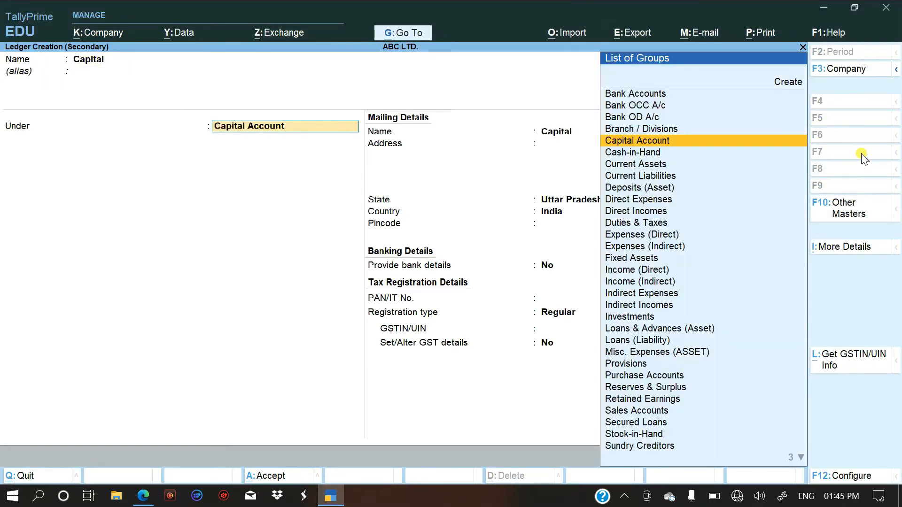
pyautogui.press('Return')
pyautogui.press('Return')
pyautogui.press('Return')
pyautogui.press('Return')
pyautogui.press('Return')
pyautogui.press('Return')
pyautogui.press('Return')
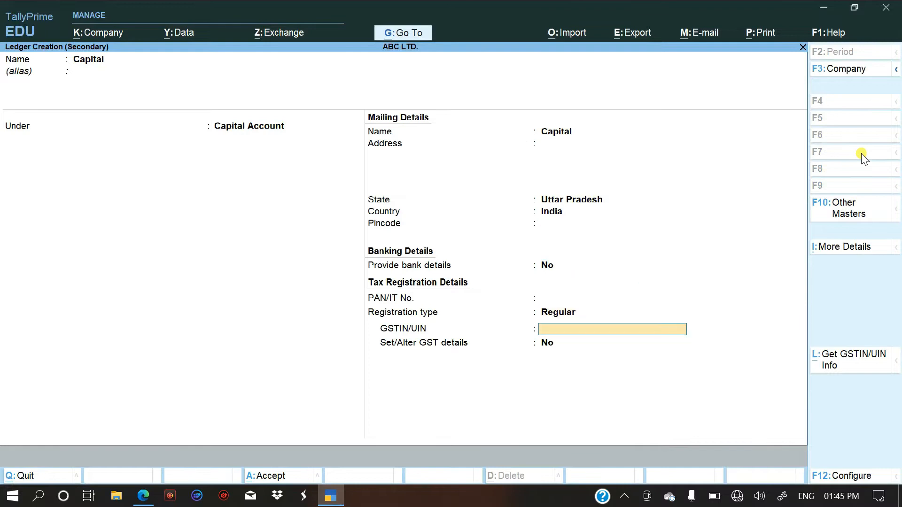
pyautogui.press('Return')
pyautogui.press('Return')
pyautogui.press('Return')
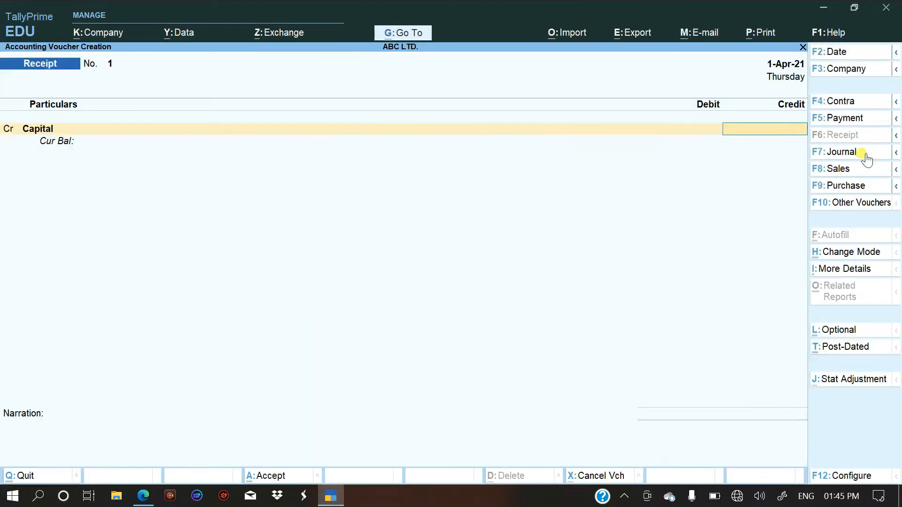
# Check the starting cash amount in the PDF and credit Capital with 100000 in the receipt voucher.
pyautogui.hotkey('alt', 'Tab')
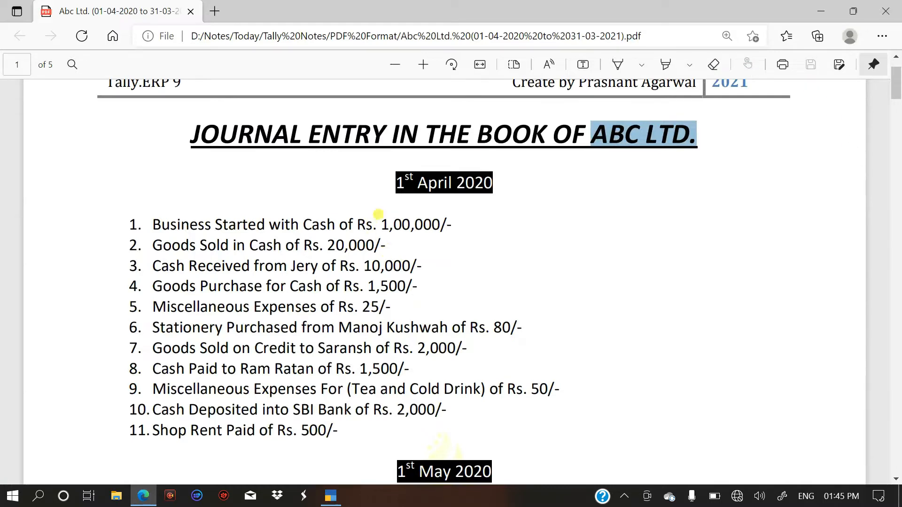
pyautogui.hotkey('alt', 'Tab')
pyautogui.write('100000')
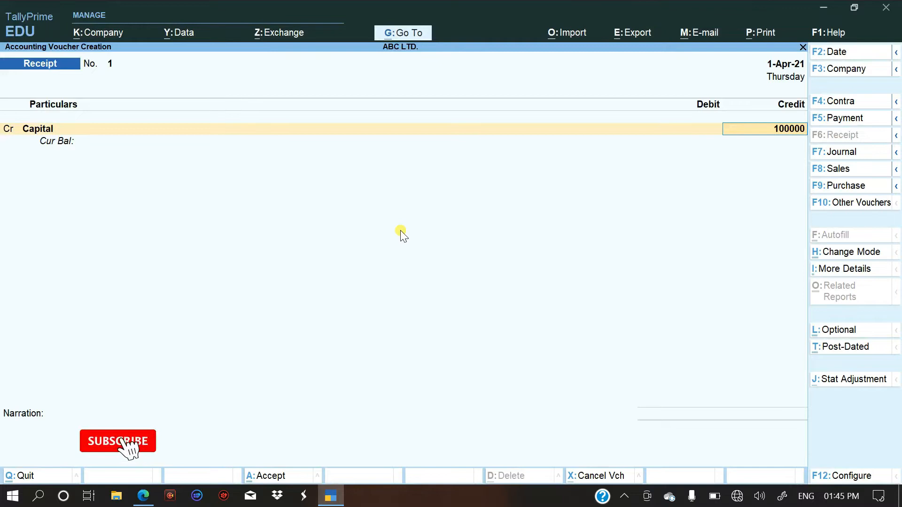
pyautogui.press('Return')
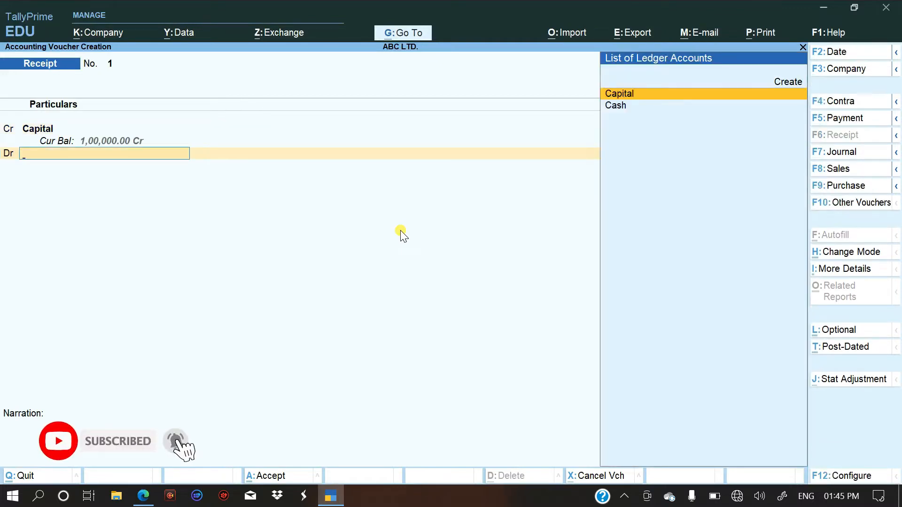
# Debit Cash with 1,00,000 and save the receipt voucher without a narration.
pyautogui.press('Down')
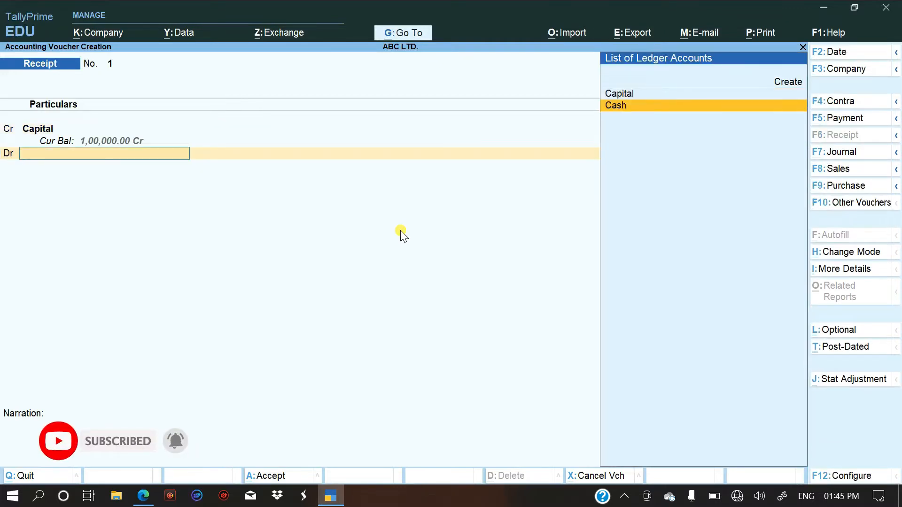
pyautogui.press('Return')
pyautogui.press('Return')
pyautogui.press('Return')
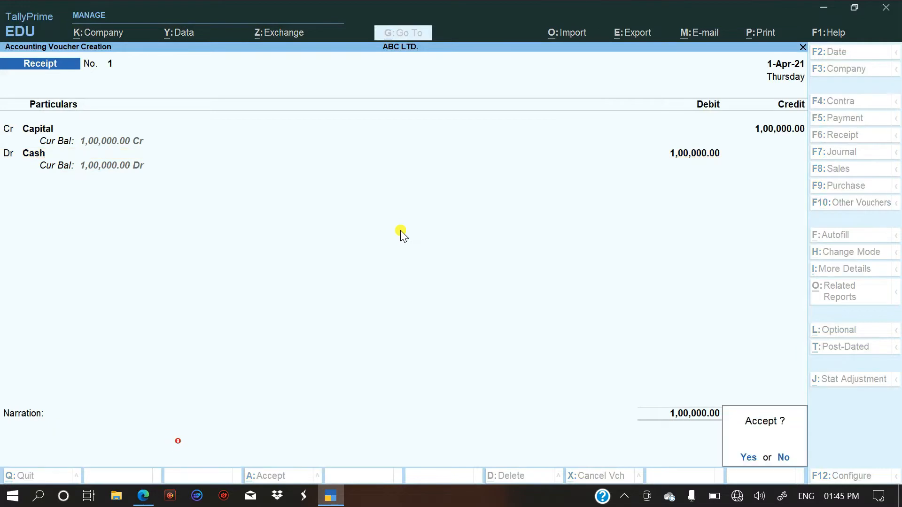
pyautogui.press('Return')
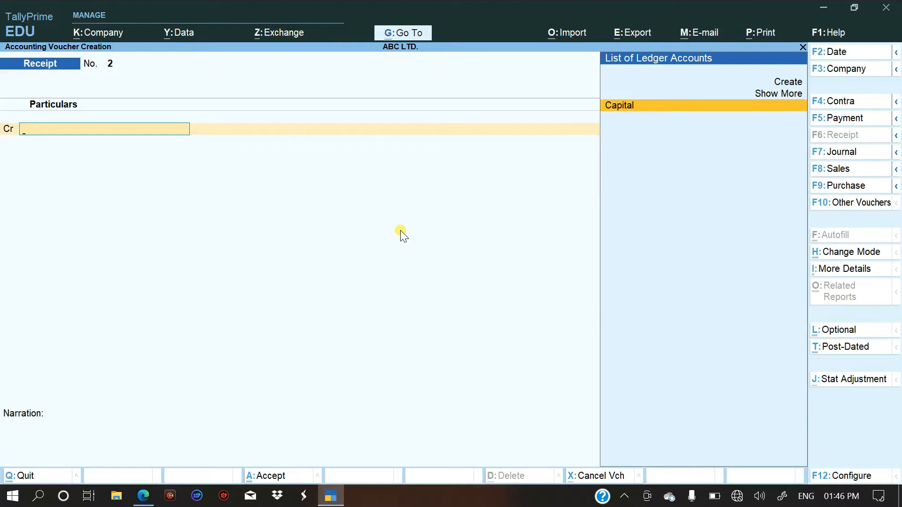
# Review the saved capital receipt voucher and close it without changes.
pyautogui.press('pageup')
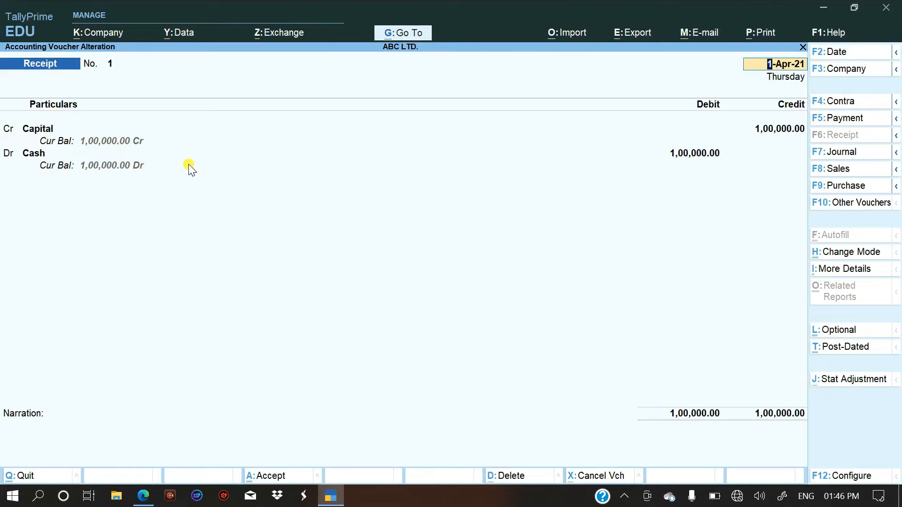
pyautogui.press('Escape')
pyautogui.press('Escape')
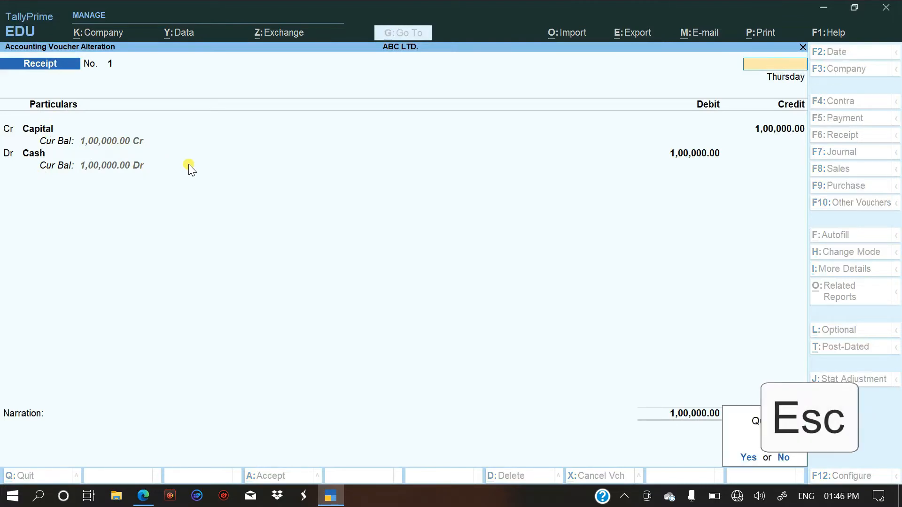
# Check the second journal entry in the PDF and open a Sales voucher in TallyPrime in As Voucher mode.
pyautogui.hotkey('alt', 'Tab')
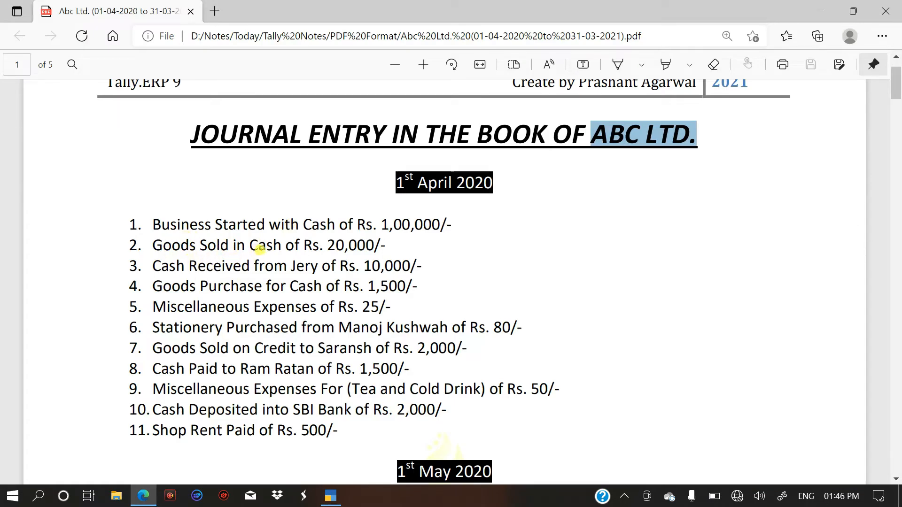
pyautogui.hotkey('alt', 'Tab')
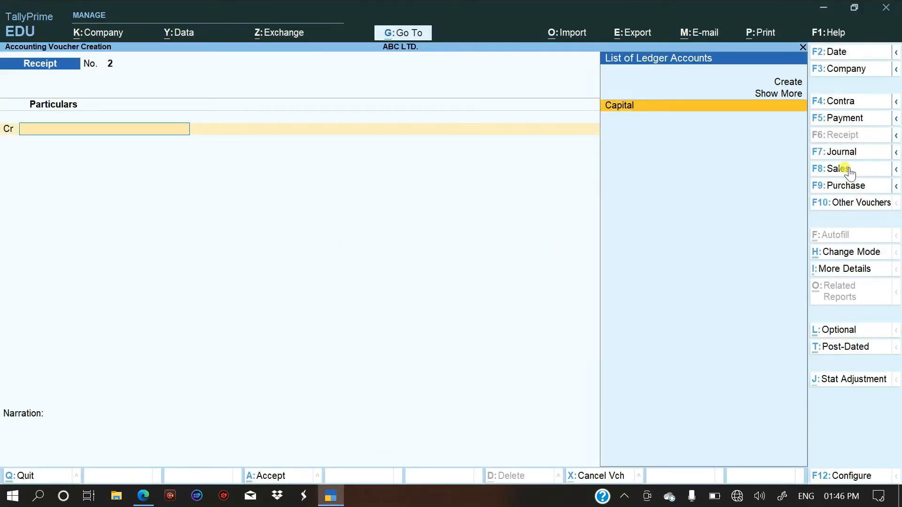
pyautogui.press('F8')
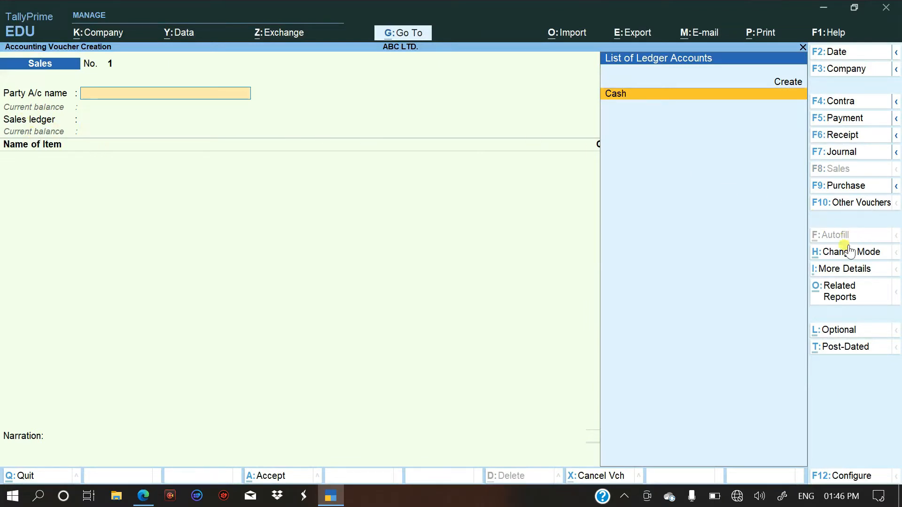
pyautogui.hotkey('ctrl', 'h')
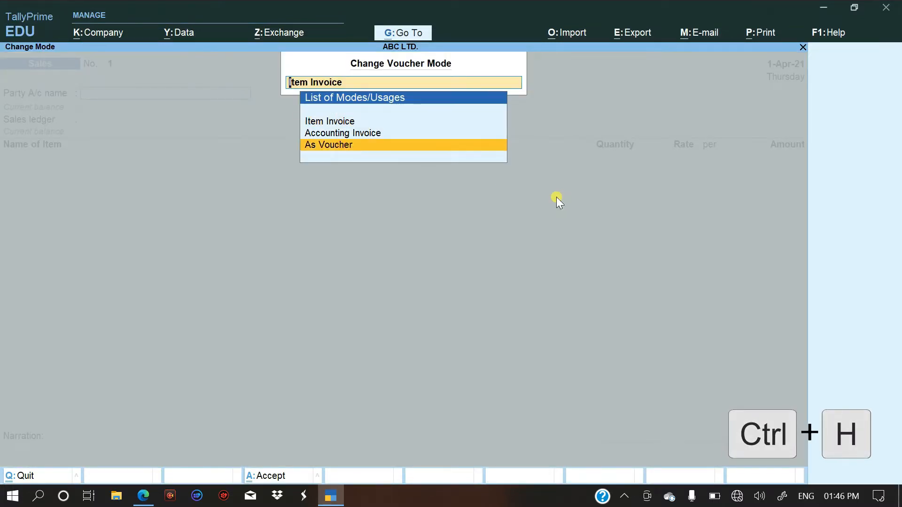
pyautogui.press('Return')
pyautogui.press('alt')
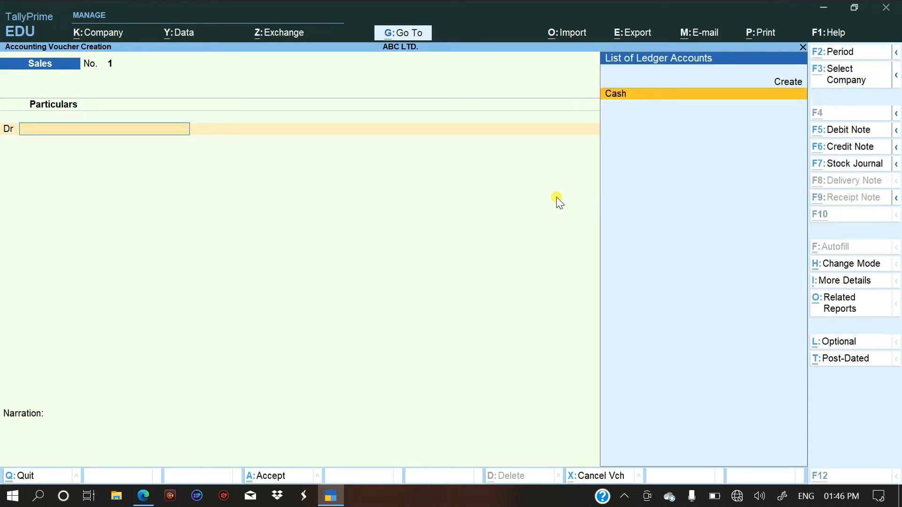
# Debit Cash with 20000 in the sales voucher, leaving the dispatch and party details at their defaults.
pyautogui.write('Cas')
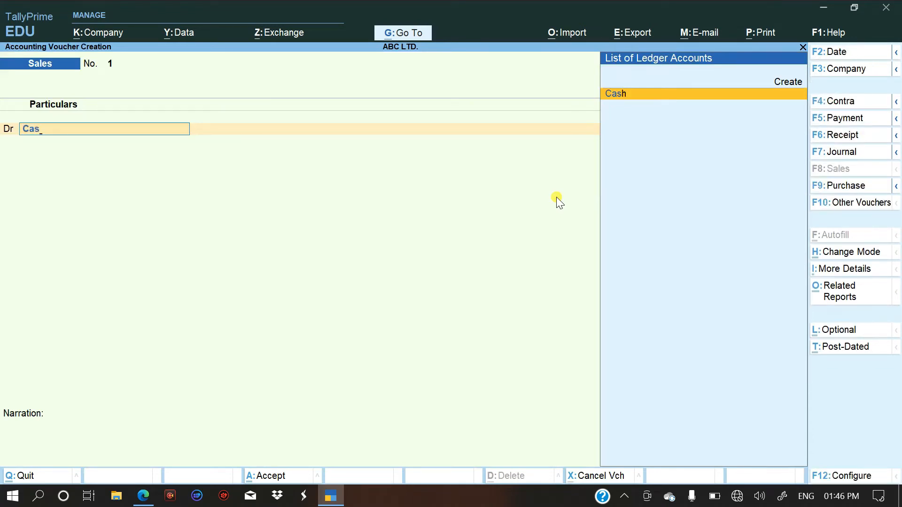
pyautogui.press('Return')
pyautogui.press('Return')
pyautogui.press('Return')
pyautogui.press('Return')
pyautogui.press('Return')
pyautogui.press('Return')
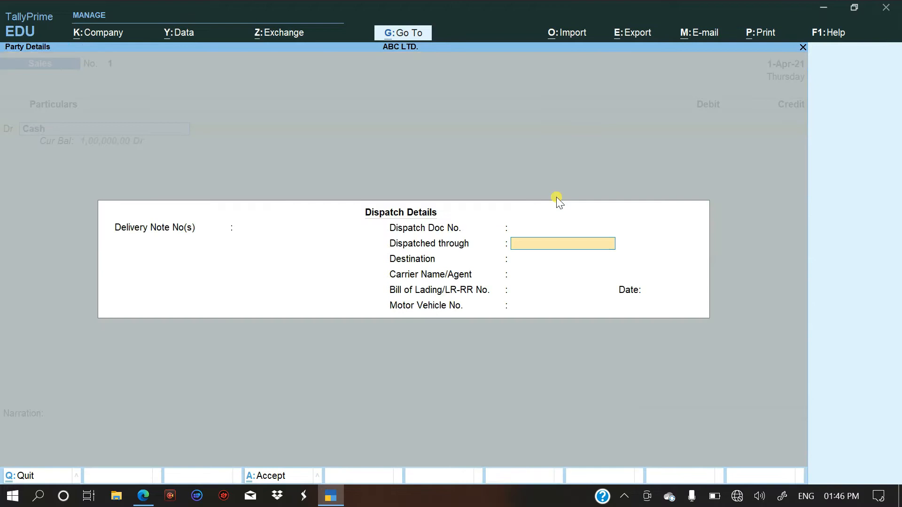
pyautogui.press('Return')
pyautogui.press('Return')
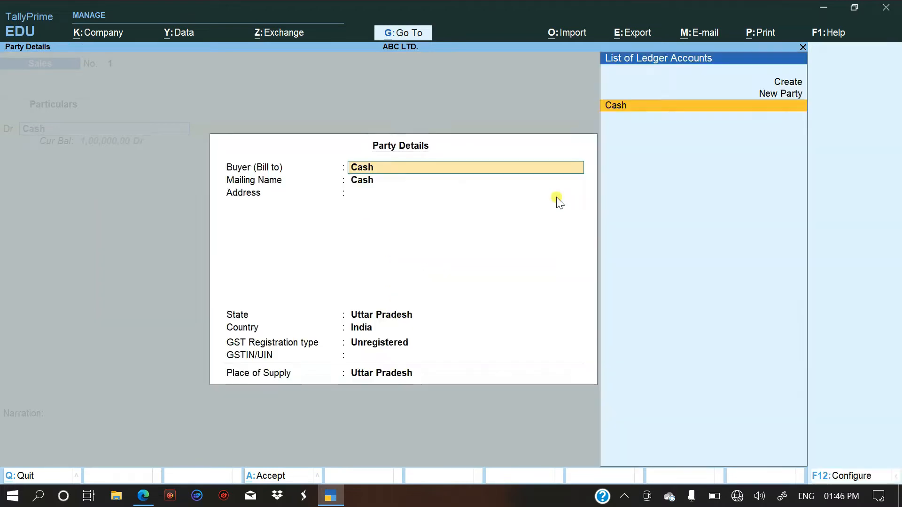
pyautogui.press('Return')
pyautogui.press('Return')
pyautogui.press('Return')
pyautogui.press('Return')
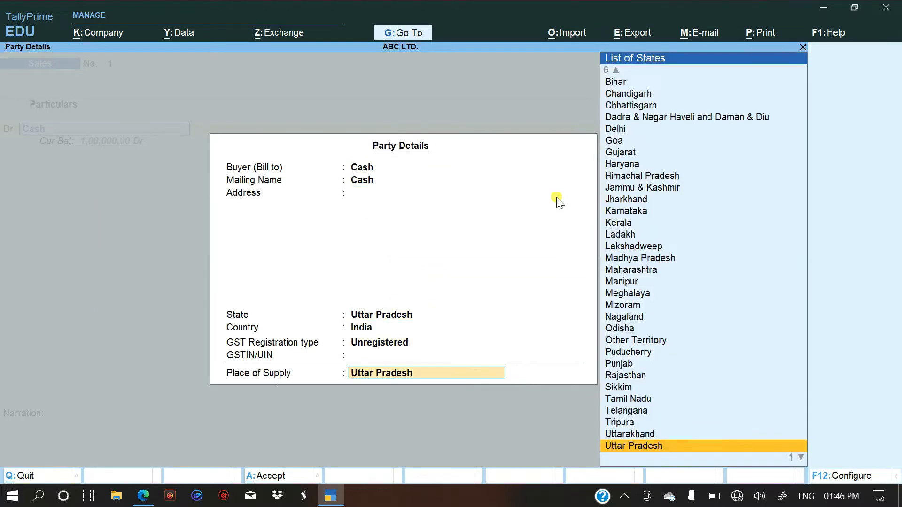
pyautogui.press('Return')
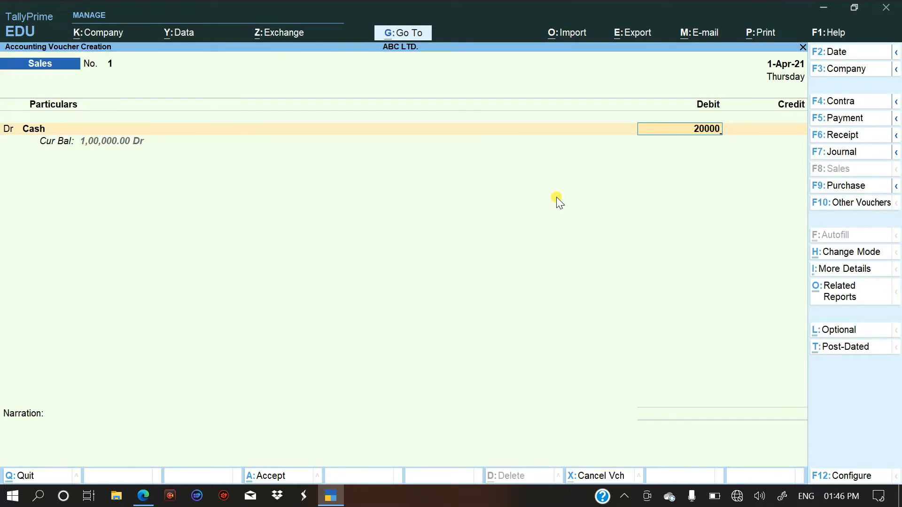
pyautogui.press('Return')
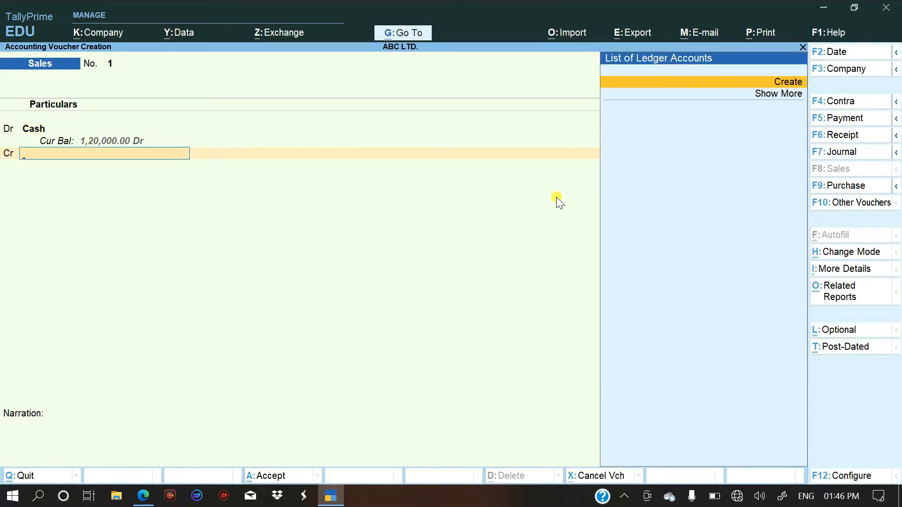
# Create a ledger named Sales A/c under Sales Accounts for the credit line, with Goods as the type of supply.
pyautogui.press('Down')
pyautogui.press('Up')
pyautogui.press('Return')
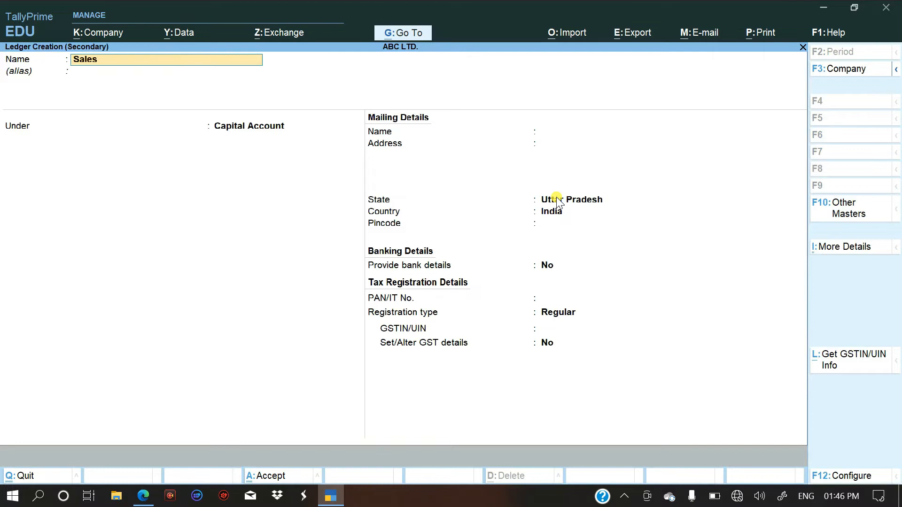
pyautogui.write('c')
pyautogui.press('Return')
pyautogui.press('Return')
pyautogui.write('Sa')
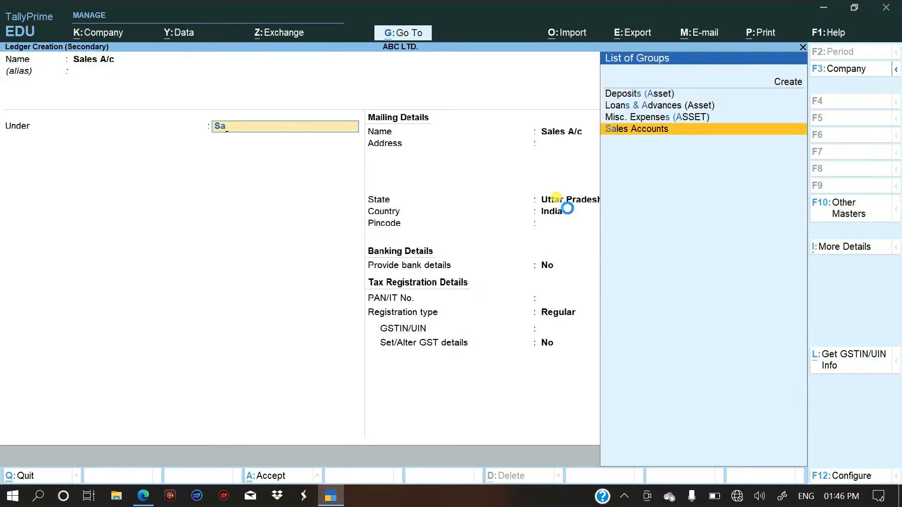
pyautogui.press('Return')
pyautogui.press('Return')
pyautogui.press('Return')
pyautogui.press('Return')
pyautogui.press('Up')
pyautogui.press('Return')
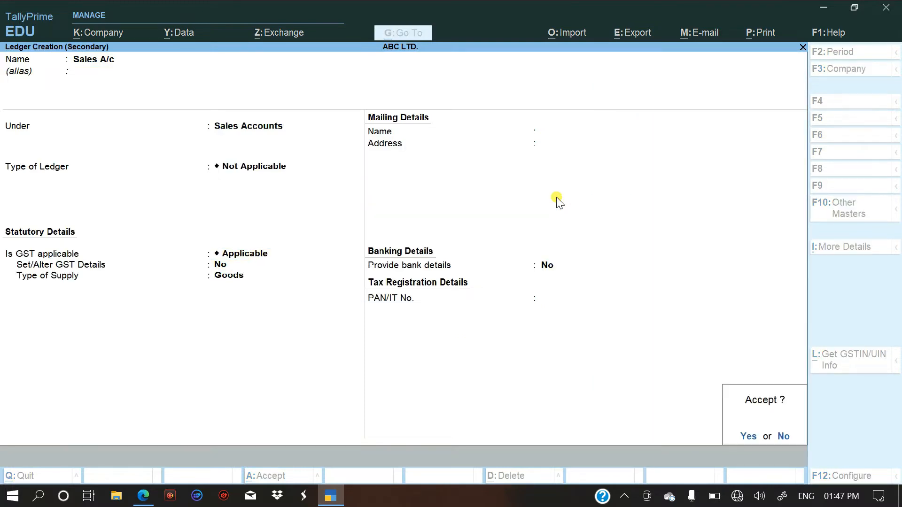
# Credit Sales A/c with 20,000 and save the sales voucher without a narration.
pyautogui.press('Return')
pyautogui.press('Return')
pyautogui.press('Return')
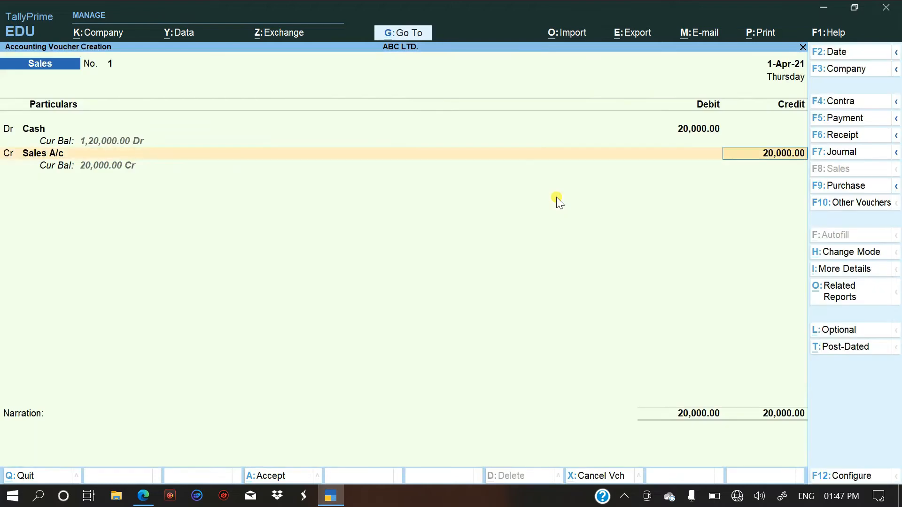
pyautogui.press('Return')
pyautogui.press('Return')
# Check the third journal entry in the PDF and open a new Receipt voucher in TallyPrime.
pyautogui.hotkey('alt', 'Tab')
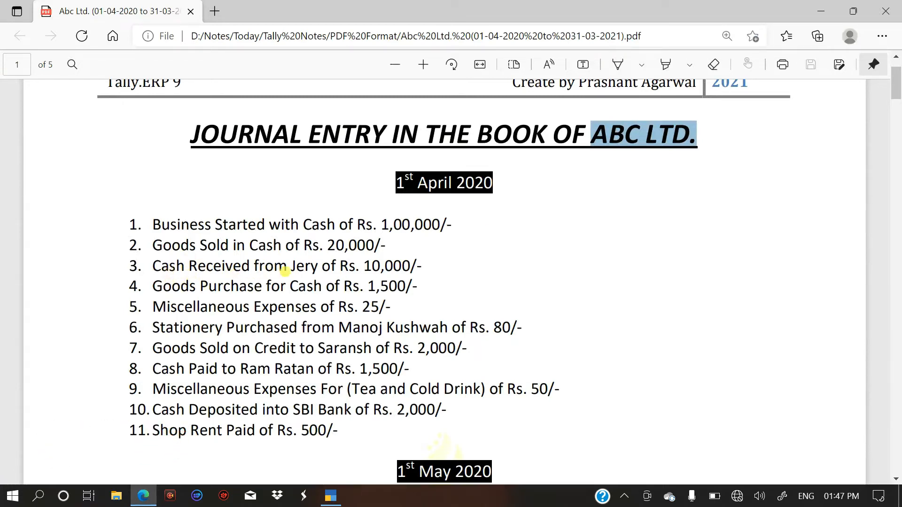
pyautogui.hotkey('alt', 'Tab')
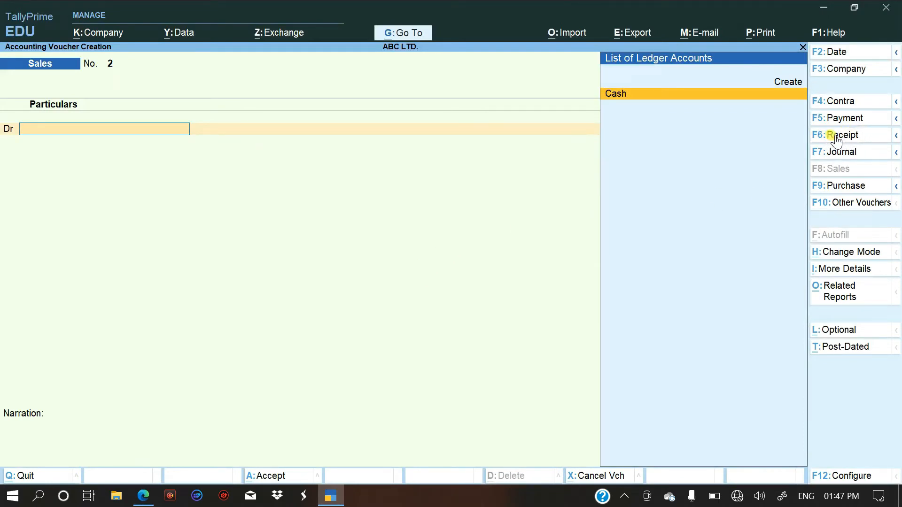
pyautogui.press('F6')
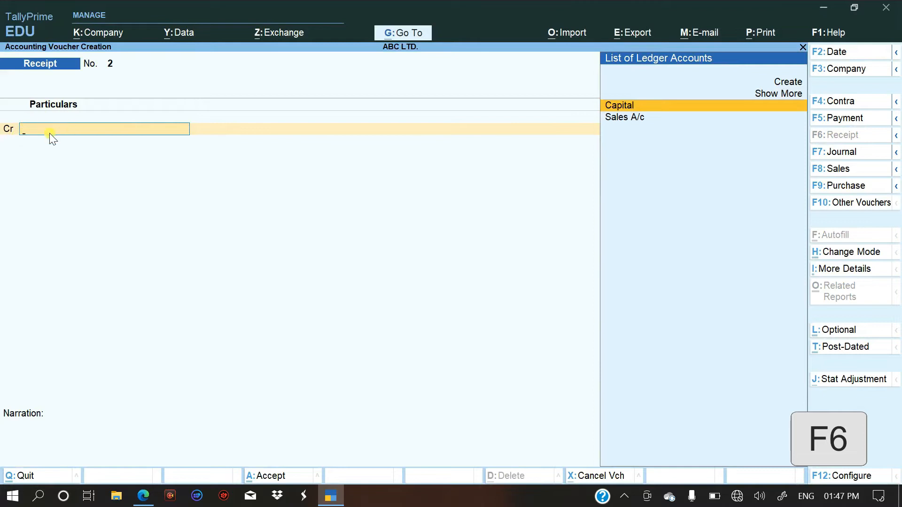
# Start a new ledger for the receipt's credit line, named after the payer in the PDF's third entry, without an alias.
pyautogui.press('Up')
pyautogui.press('Up')
pyautogui.press('Down')
pyautogui.press('Down')
pyautogui.press('Down')
pyautogui.press('Up')
pyautogui.press('Up')
pyautogui.press('Up')
pyautogui.press('Return')
pyautogui.write('Jery')
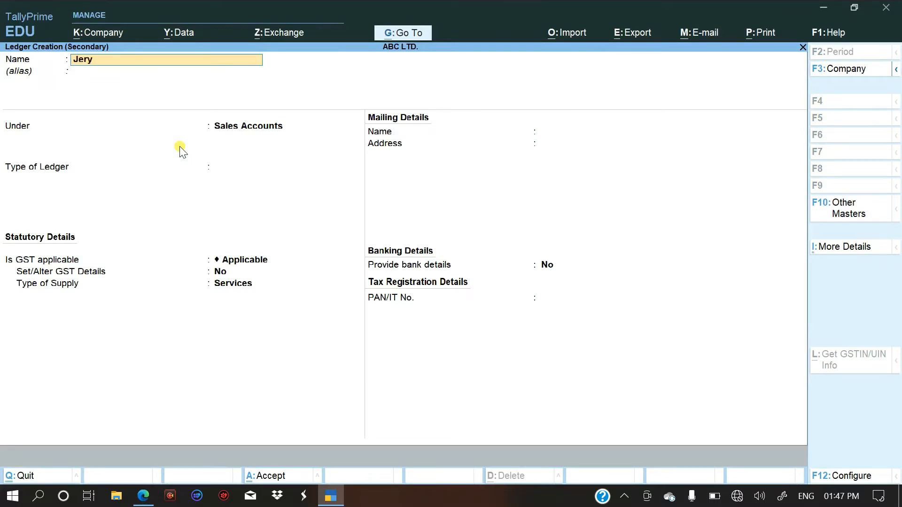
pyautogui.press('Return')
pyautogui.press('Return')
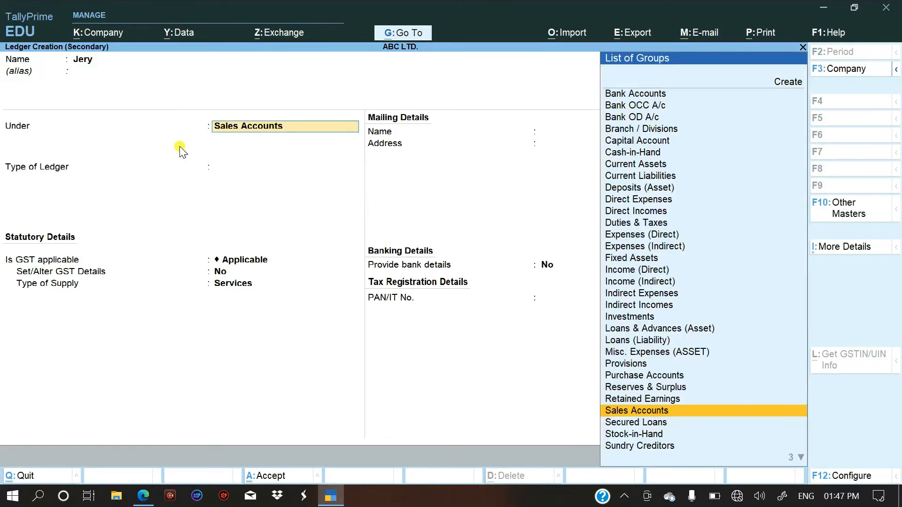
# Place the payer's ledger under Sundry Debtors, keep bill-by-bill balances at Yes and the other details at their defaults, and save it.
pyautogui.write('S')
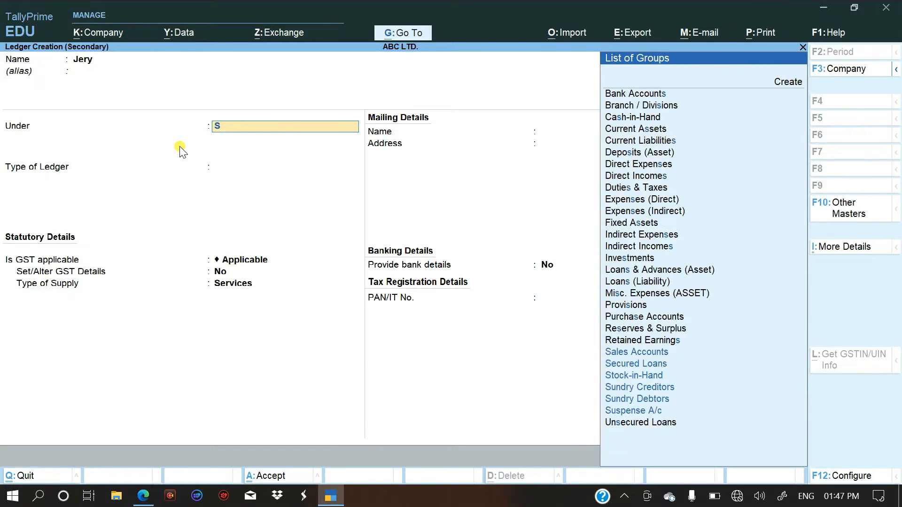
pyautogui.press('Down')
pyautogui.press('Down')
pyautogui.press('Down')
pyautogui.press('Down')
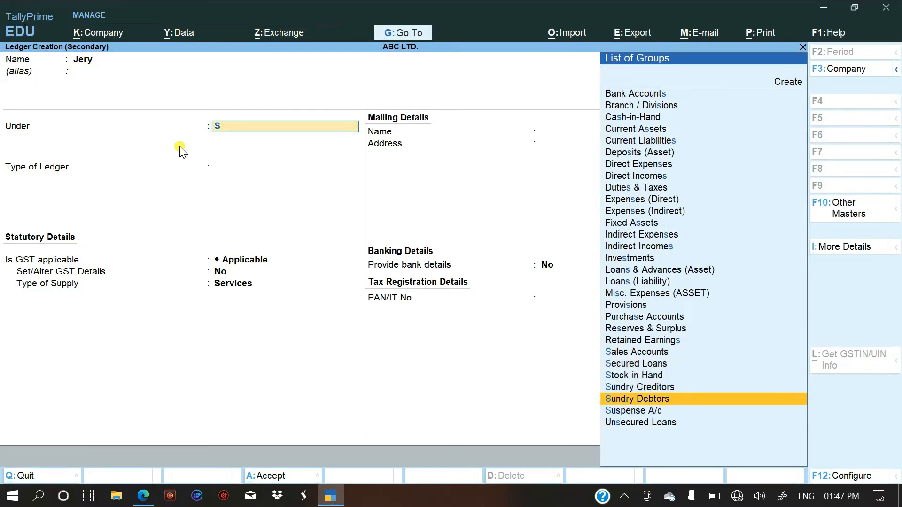
pyautogui.press('Return')
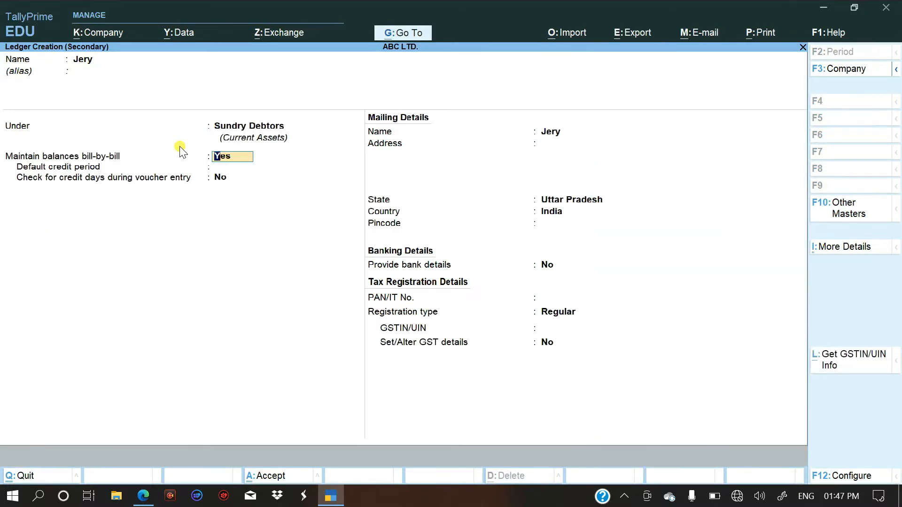
pyautogui.press('Return')
pyautogui.press('Return')
pyautogui.press('Return')
pyautogui.press('Return')
pyautogui.press('Return')
pyautogui.press('Return')
pyautogui.press('Return')
pyautogui.press('Return')
pyautogui.press('Return')
pyautogui.press('Return')
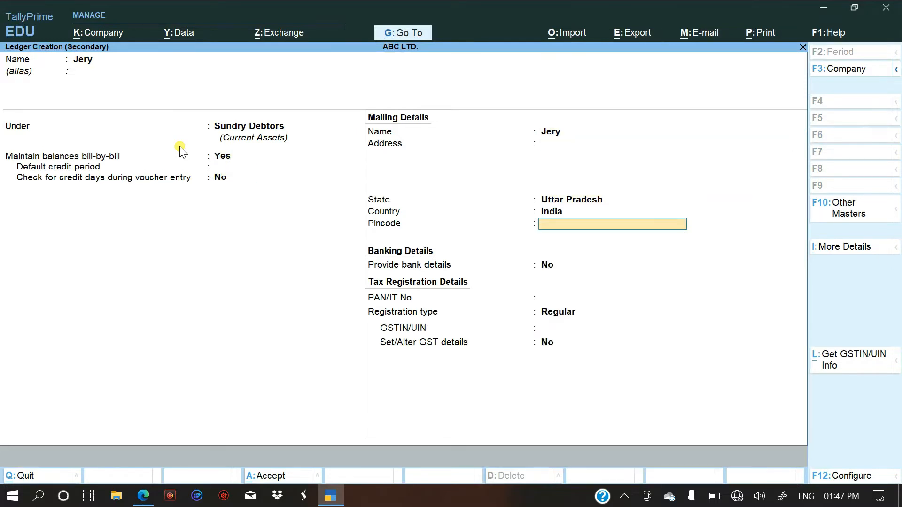
pyautogui.press('Return')
pyautogui.press('Return')
pyautogui.press('Return')
pyautogui.press('Return')
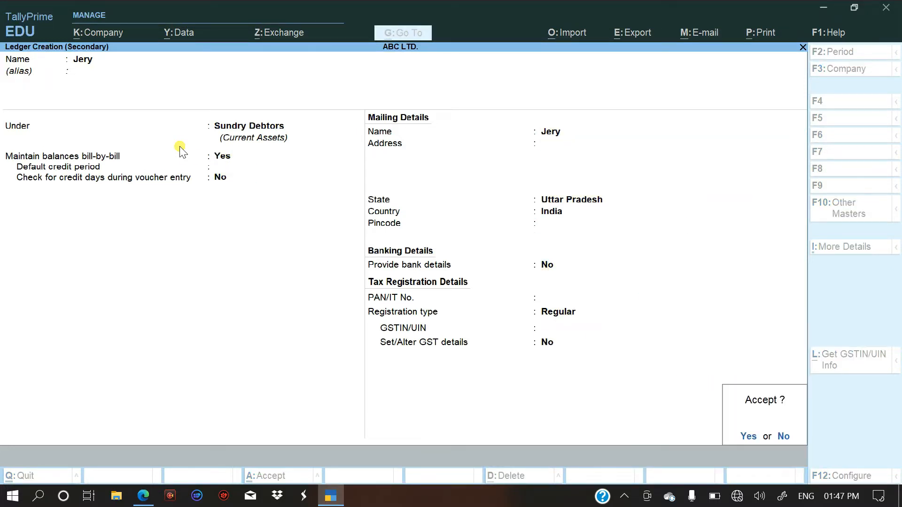
pyautogui.press('Return')
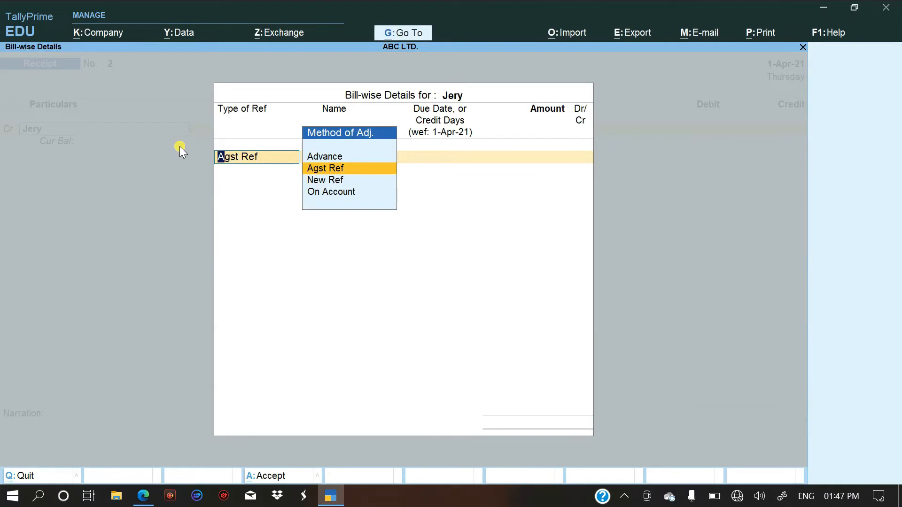
# Set the payer's bill-wise reference to On Account for 10000, checking the amount in the PDF, and finish the bill-wise details.
pyautogui.press('Down')
pyautogui.press('Down')
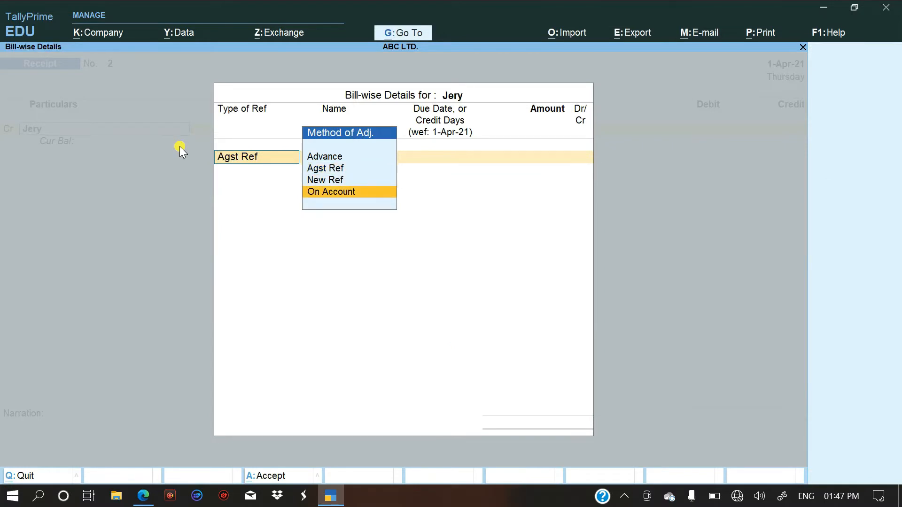
pyautogui.press('Return')
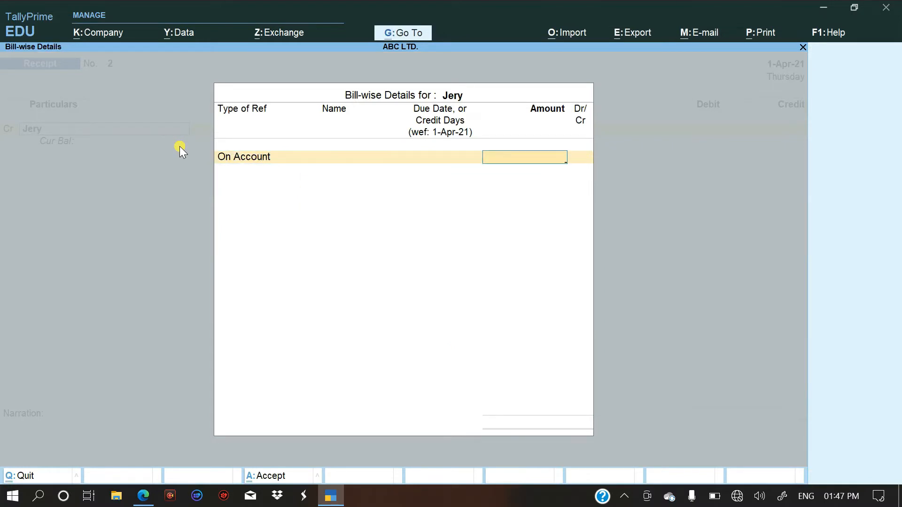
pyautogui.hotkey('alt', 'Tab')
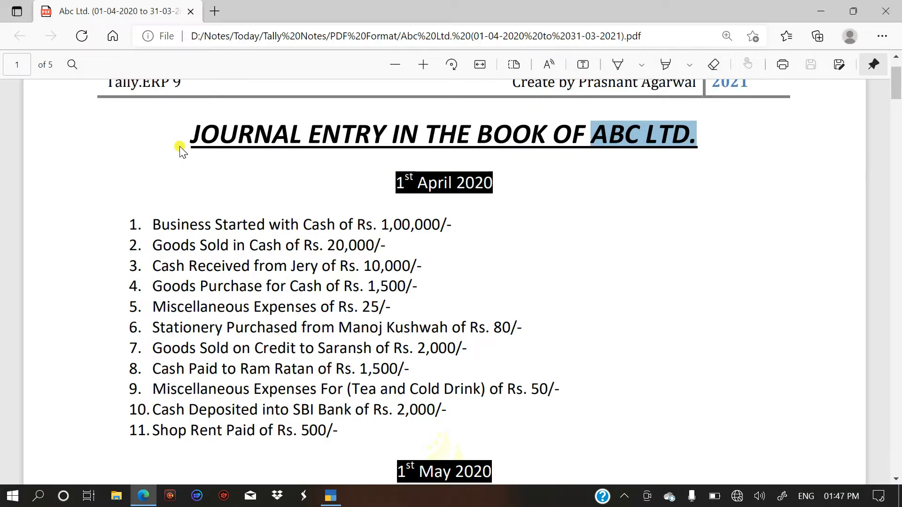
pyautogui.hotkey('alt', 'Tab')
pyautogui.write('10000')
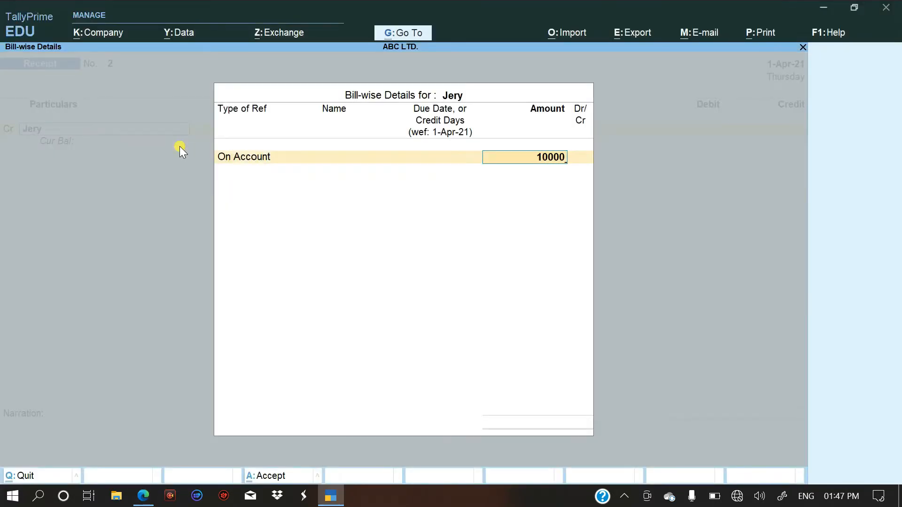
pyautogui.press('Return')
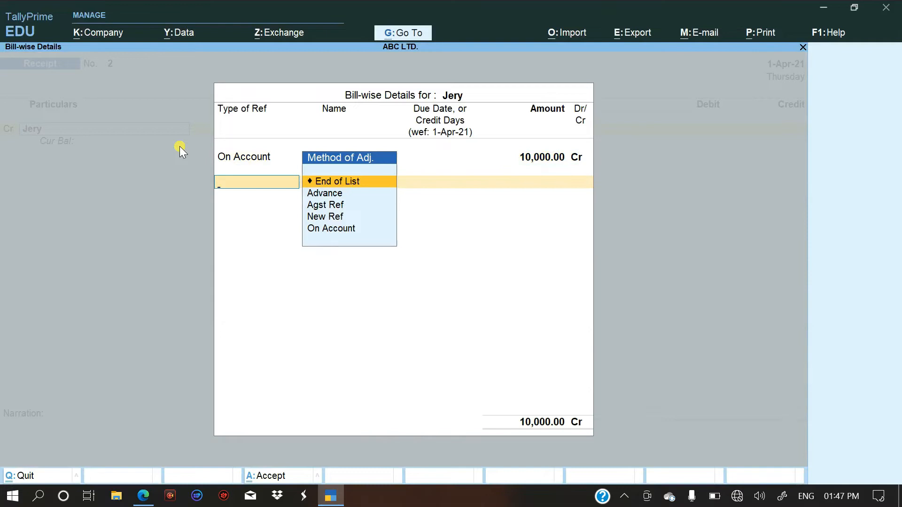
pyautogui.press('Return')
# Debit Cash with 10,000 and save the payer's receipt voucher without a narration.
pyautogui.write('Cas')
pyautogui.press('Return')
pyautogui.press('Return')
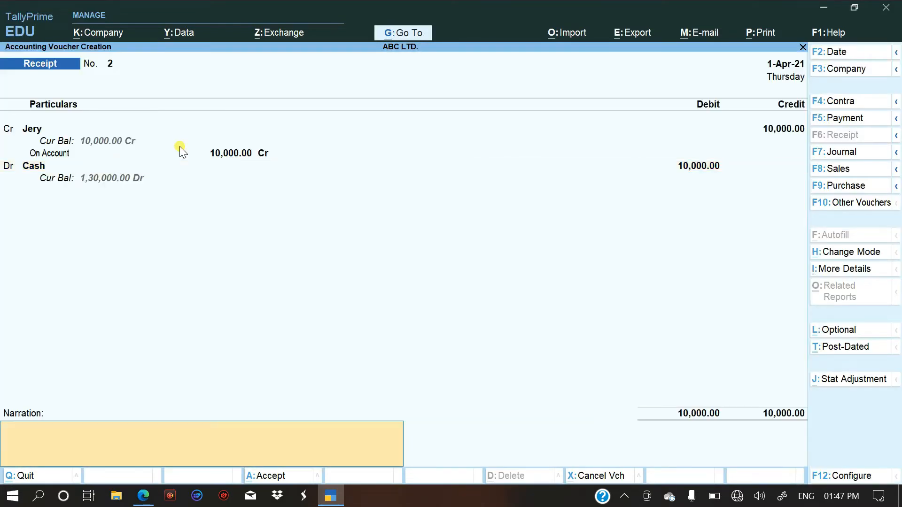
pyautogui.press('Return')
pyautogui.press('Return')
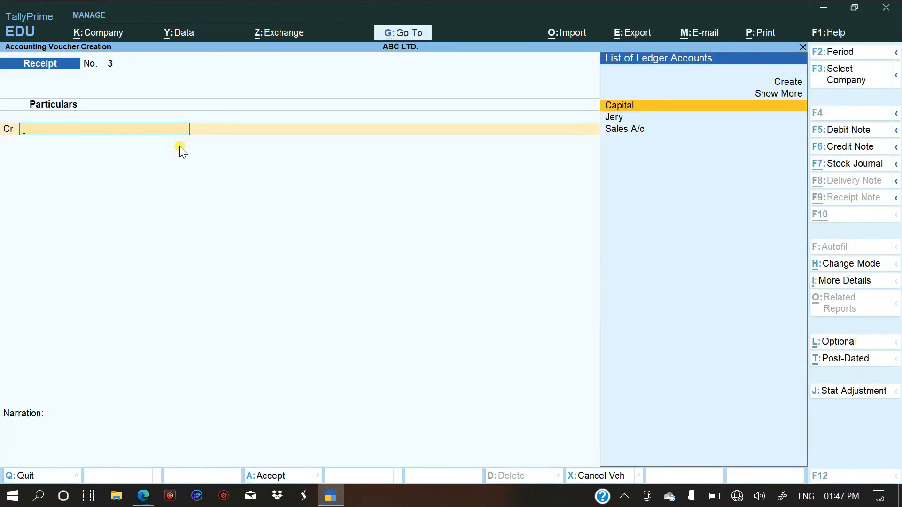
# Check the PDF's fourth entry and start a purchase voucher in As Voucher mode, leaving the supplier invoice number and date blank.
pyautogui.hotkey('alt', 'Tab')
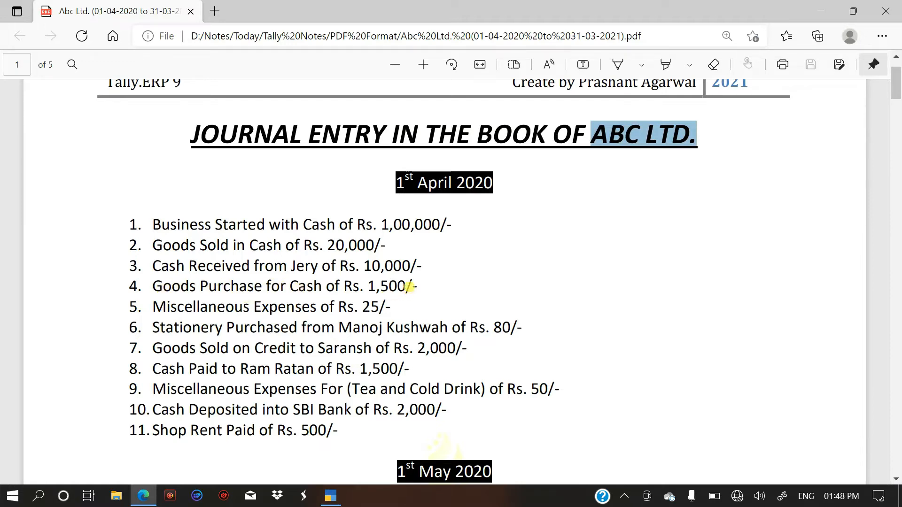
pyautogui.hotkey('alt', 'Tab')
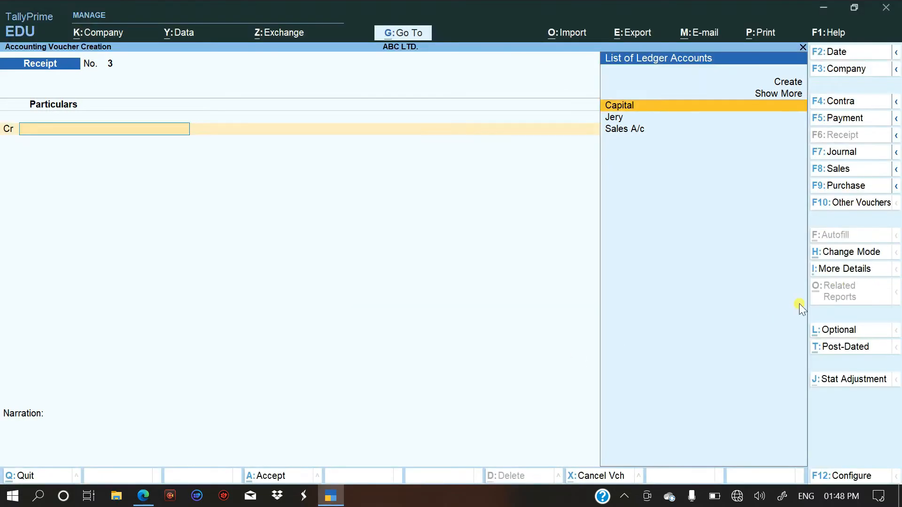
pyautogui.press('F9')
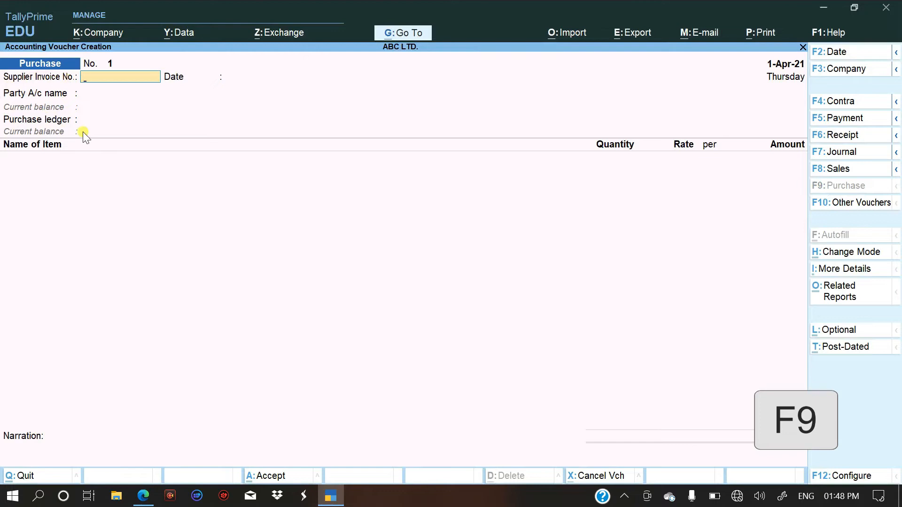
pyautogui.hotkey('ctrl', 'h')
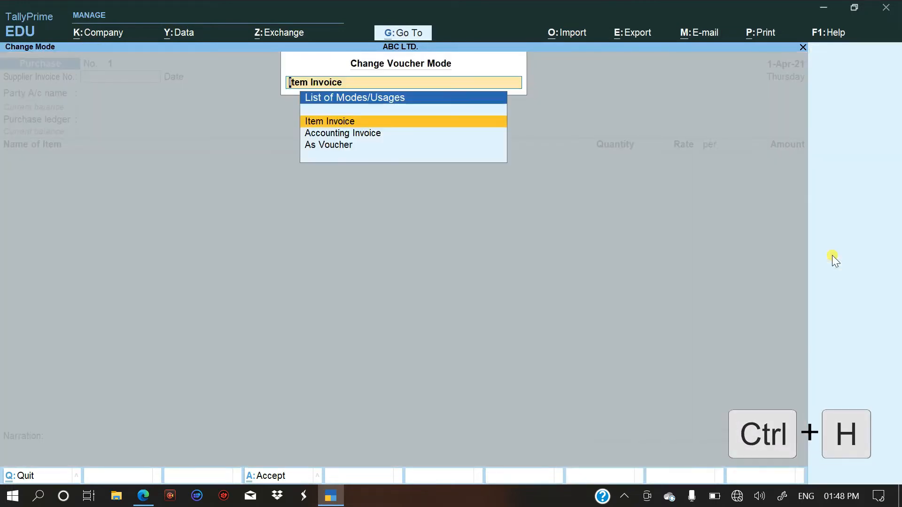
pyautogui.press('Down')
pyautogui.press('Down')
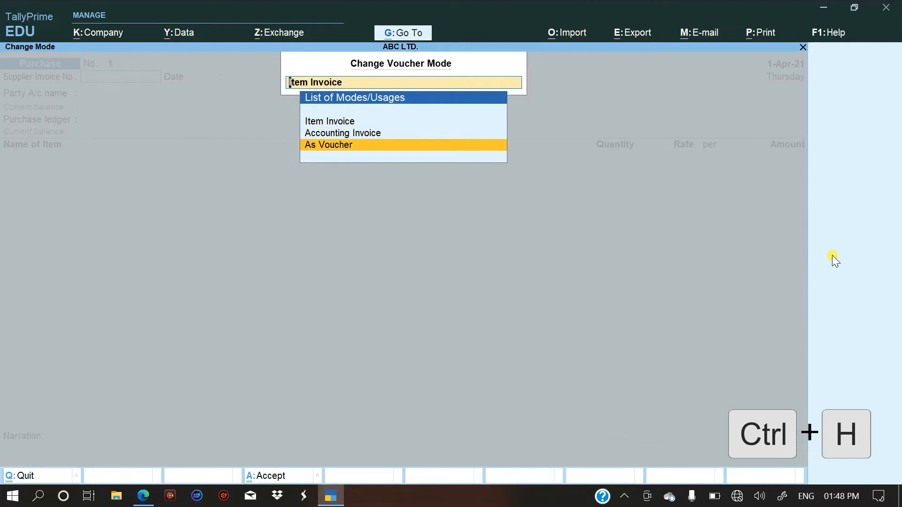
pyautogui.press('Return')
# Credit Cash with 1500 in the purchase voucher, leaving the receipt details blank and the party details at their defaults.
pyautogui.press('Return')
pyautogui.press('Return')
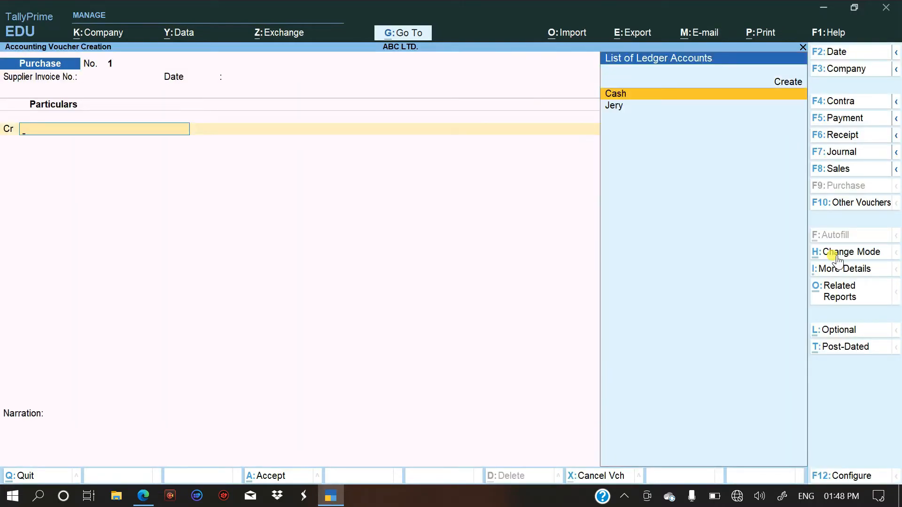
pyautogui.press('Return')
pyautogui.press('Return')
pyautogui.press('Return')
pyautogui.press('Return')
pyautogui.press('Return')
pyautogui.press('Return')
pyautogui.press('Return')
pyautogui.press('Return')
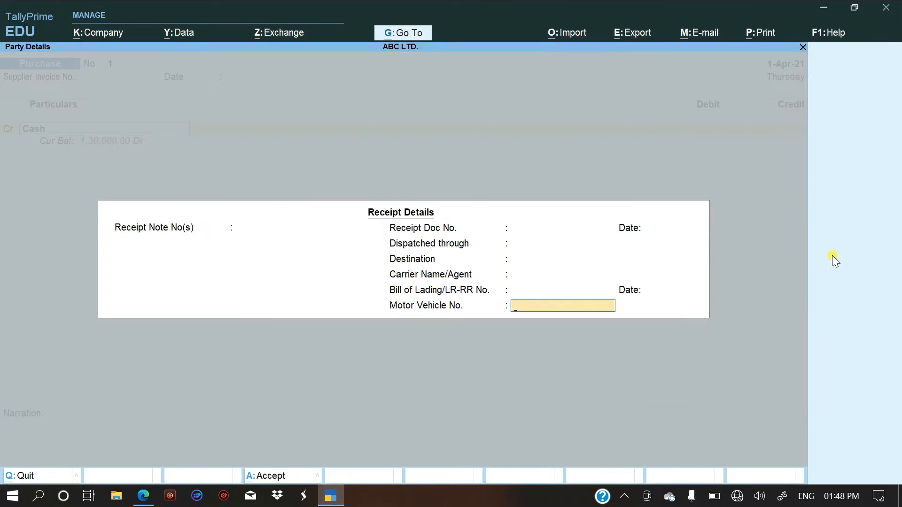
pyautogui.press('Return')
pyautogui.press('Return')
pyautogui.press('Return')
pyautogui.press('Return')
pyautogui.press('Return')
pyautogui.press('Return')
pyautogui.press('Return')
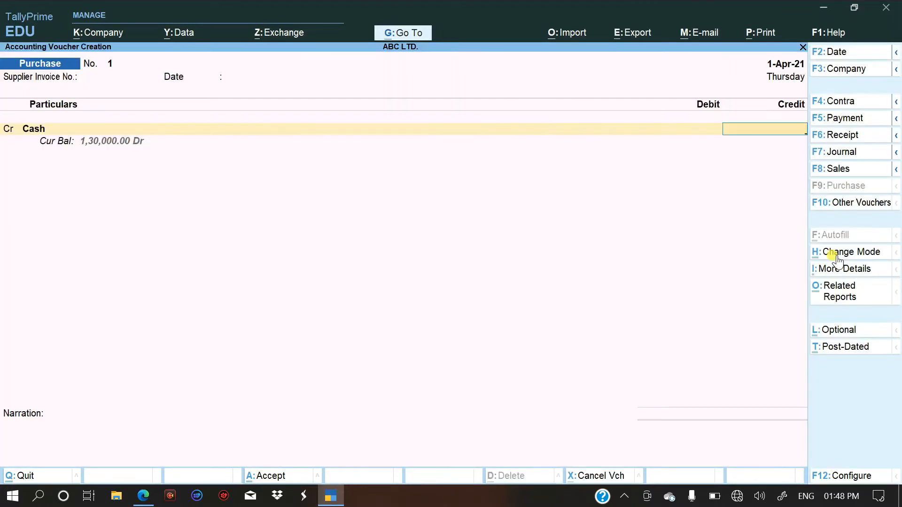
pyautogui.write('1500')
pyautogui.press('Return')
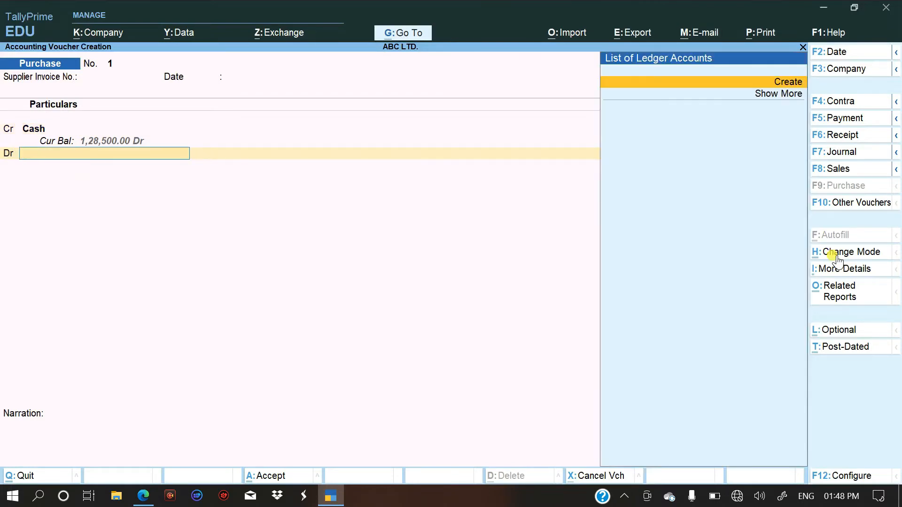
# Start a new ledger for the debit line, named Purchase A/c without an alias, and place it under Purchase Accounts.
pyautogui.press('Return')
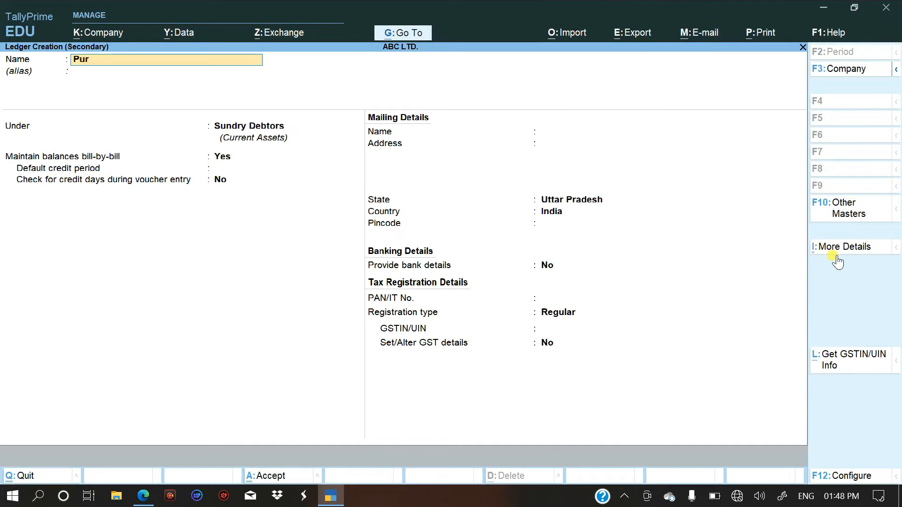
pyautogui.write('Purchase a/c')
pyautogui.press('Return')
pyautogui.write('Pu')
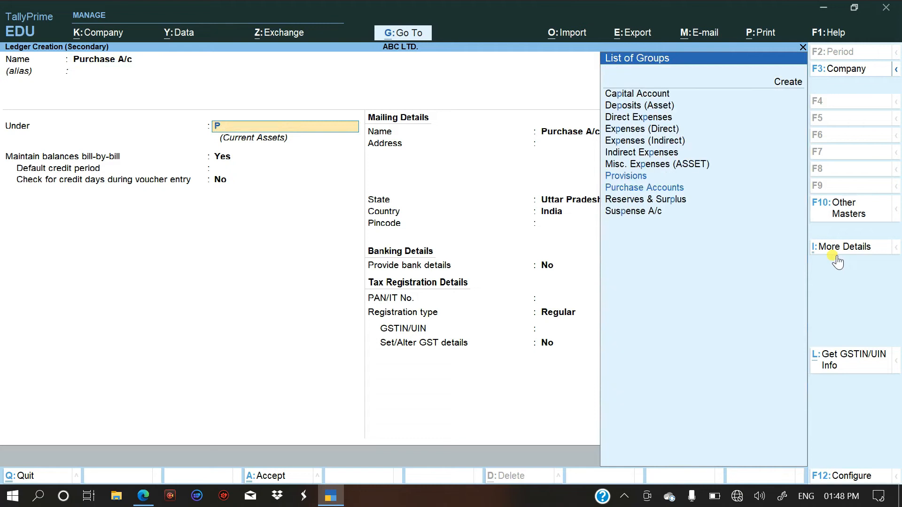
pyautogui.press('Return')
pyautogui.press('Return')
pyautogui.press('Return')
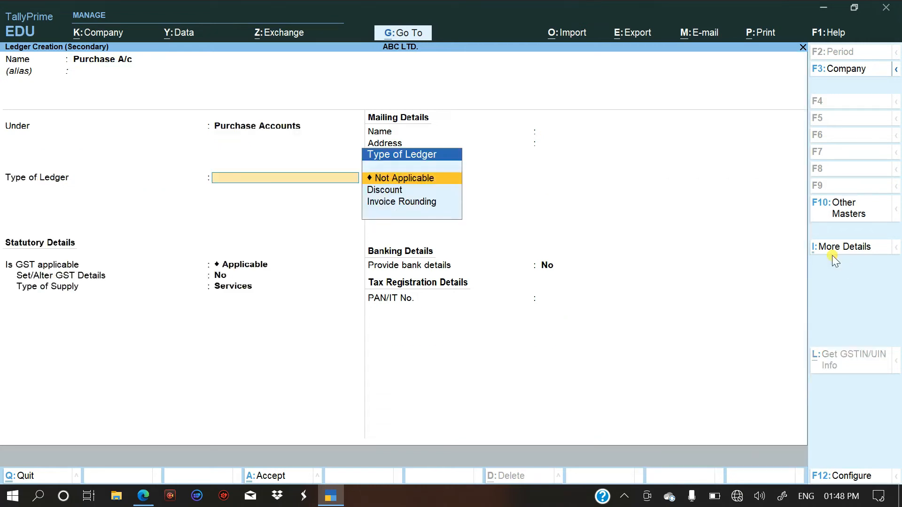
# Keep the purchase ledger's type at Not Applicable, save the ledger and debit it with 1,500.
pyautogui.press('Return')
pyautogui.press('Up')
pyautogui.press('Return')
# Leave the inventory allocations without any item and save the purchase voucher without a narration.
pyautogui.press('Return')
pyautogui.press('Return')
pyautogui.press('Return')
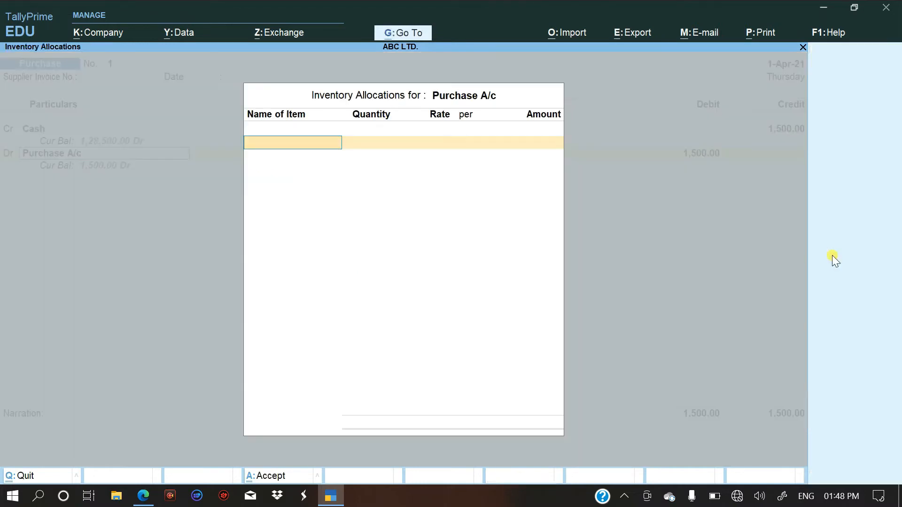
pyautogui.press('Escape')
pyautogui.press('Return')
pyautogui.press('Return')
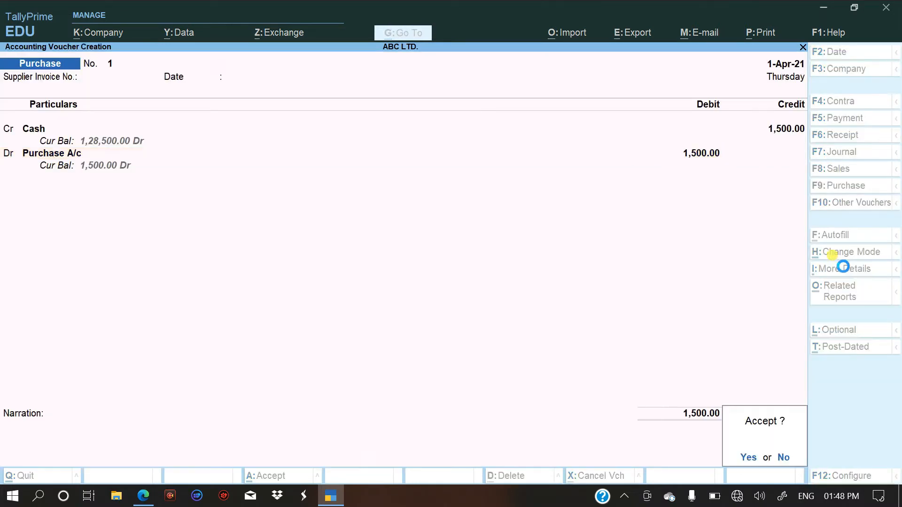
pyautogui.press('Return')
# Copy the text "iscellaneous Expenses" from the PDF's fifth entry and return to TallyPrime.
pyautogui.hotkey('alt', 'Tab')
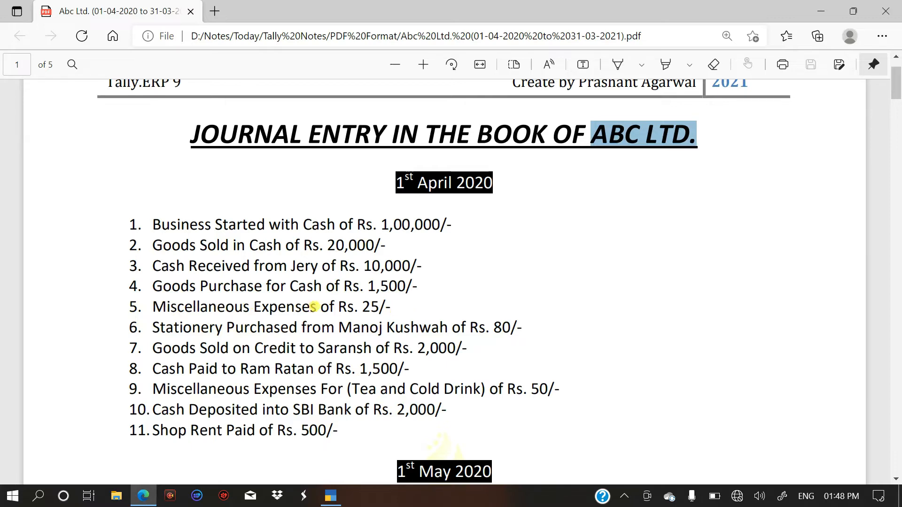
pyautogui.click(312, 308)
pyautogui.moveTo(317, 308); pyautogui.dragTo(167, 308)
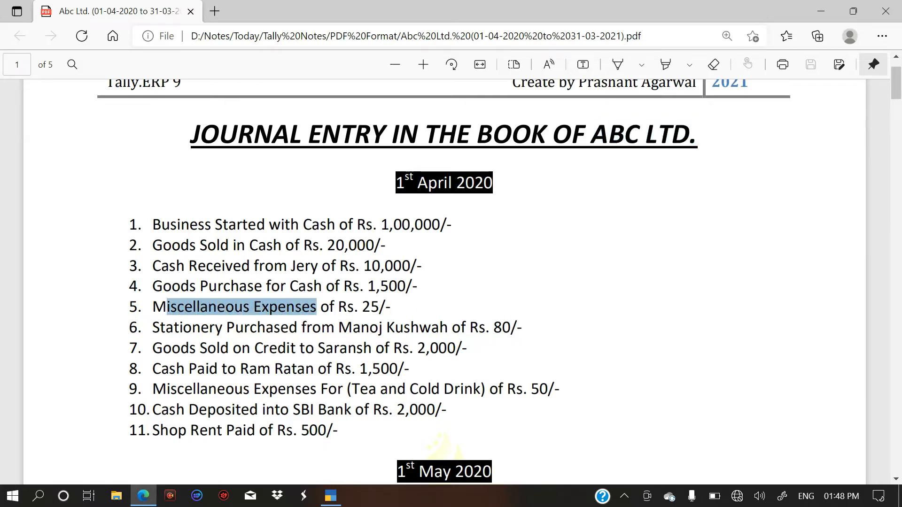
pyautogui.rightClick(180, 303)
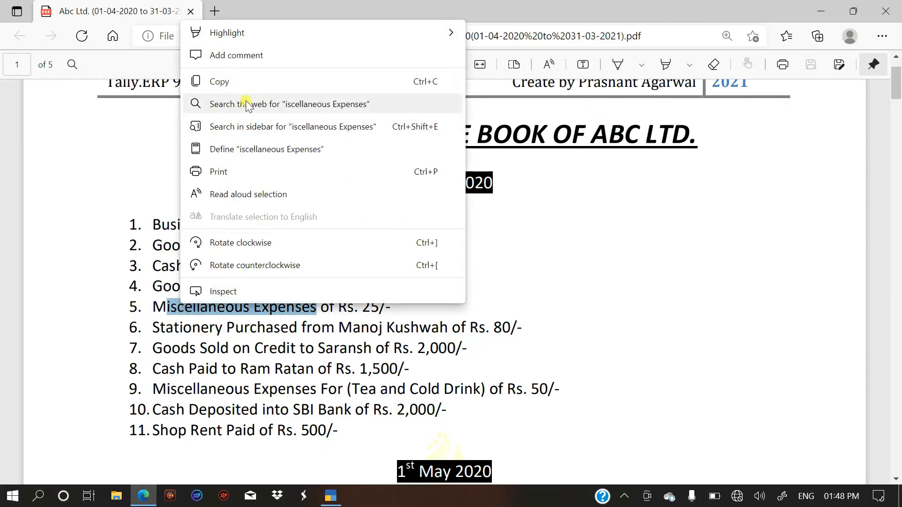
pyautogui.click(246, 83)
pyautogui.hotkey('alt', 'Tab')
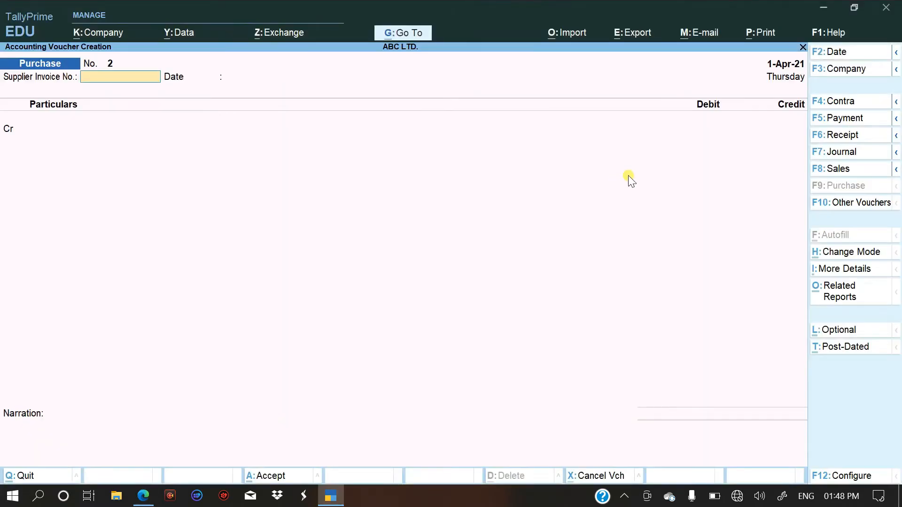
# Start a payment voucher and a new ledger for its debit line, named "iscellaneous Expenses a/c" from the copied text, without an alias.
pyautogui.click(852, 118)
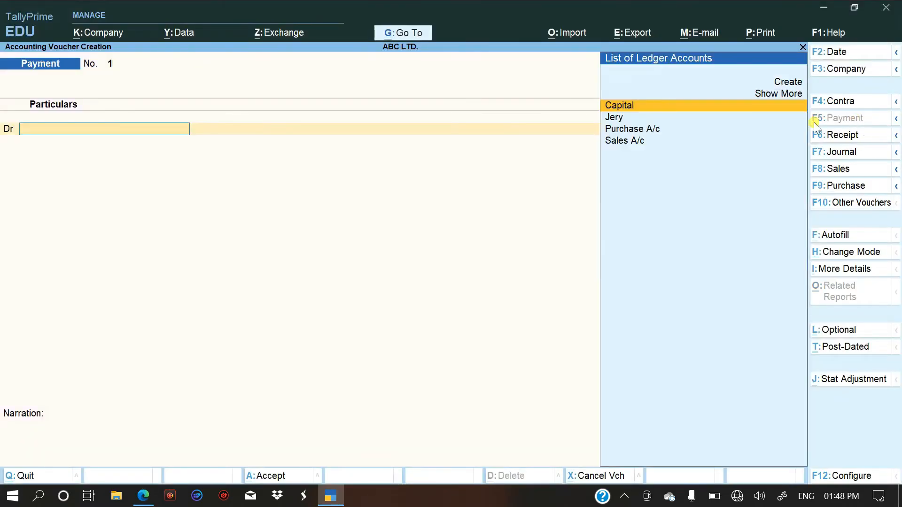
pyautogui.press('F5')
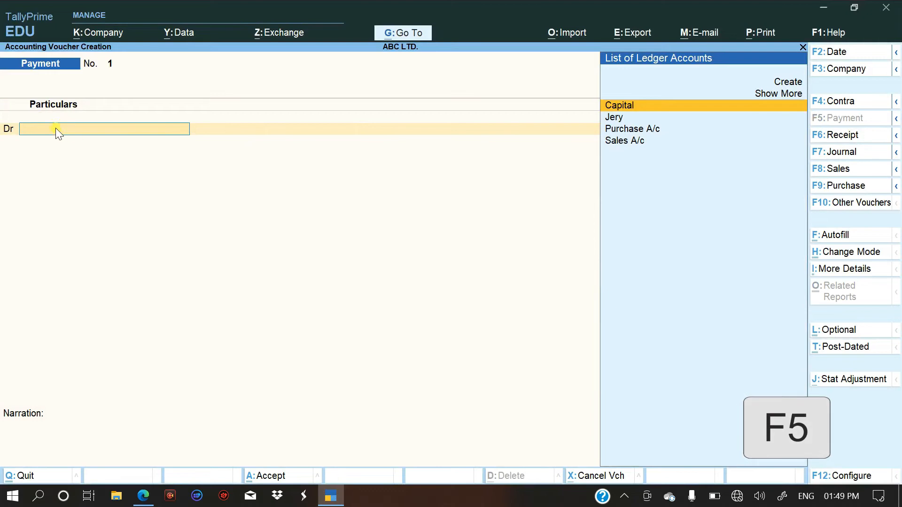
pyautogui.press('Up')
pyautogui.press('Up')
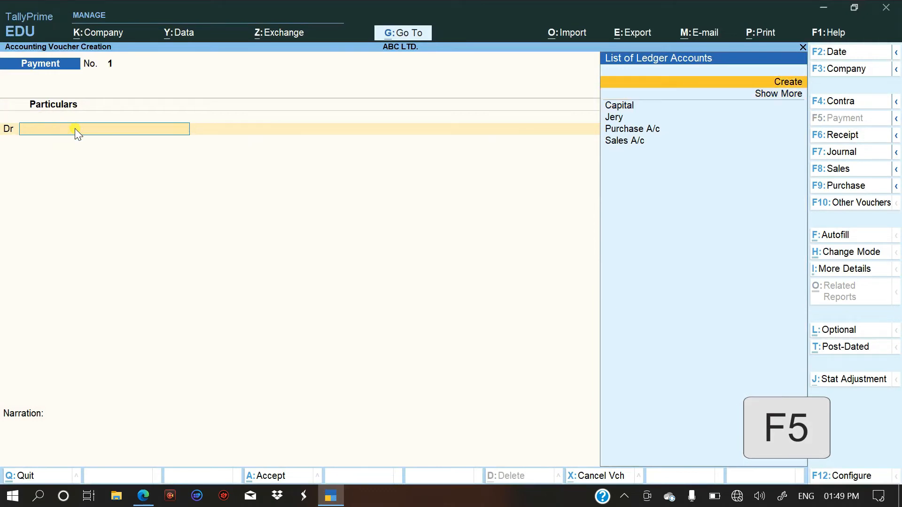
pyautogui.press('Return')
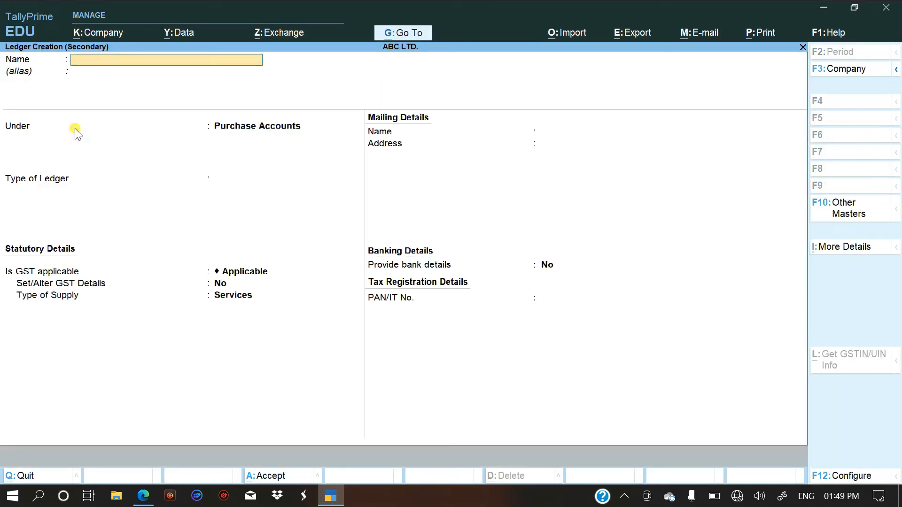
pyautogui.press('alt')
pyautogui.write('iscellaneous Expenses')
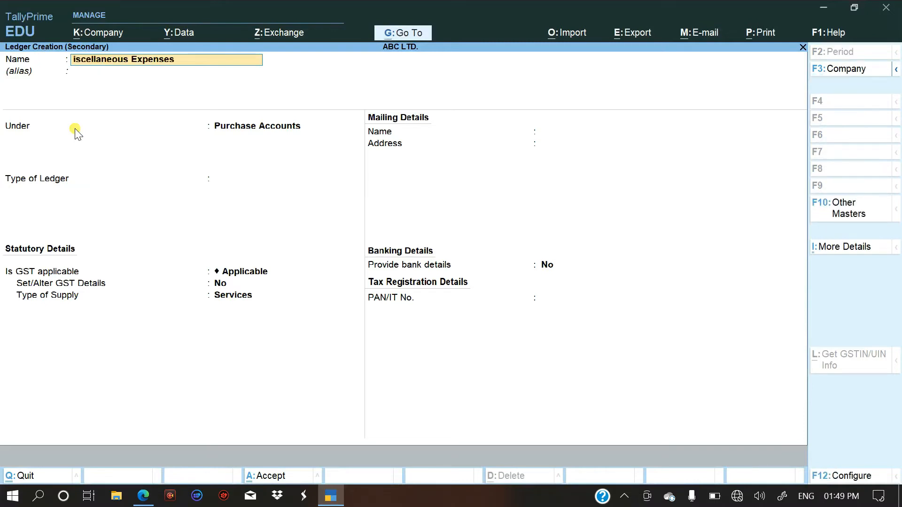
pyautogui.press('Return')
pyautogui.press('Return')
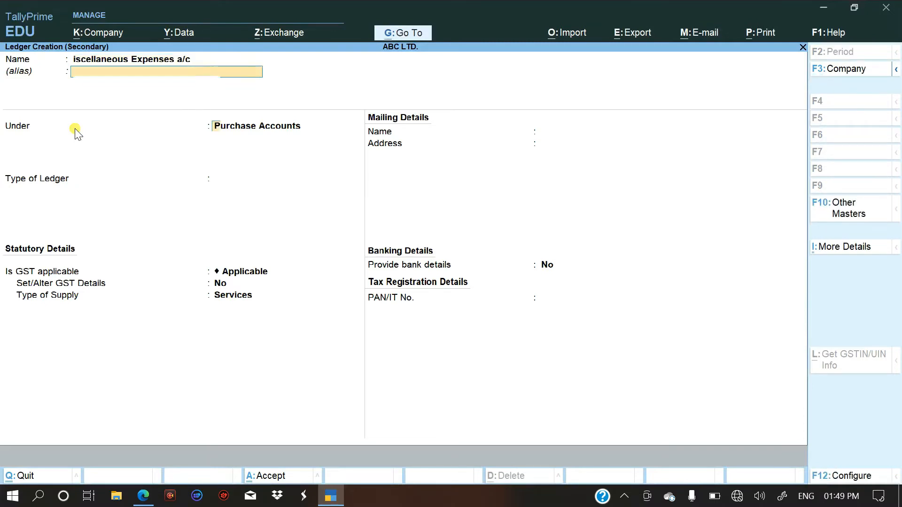
# Place the expense ledger under Indirect Expenses, keep type Not Applicable, GST Applicable and supply type Services, and save it.
pyautogui.write('In')
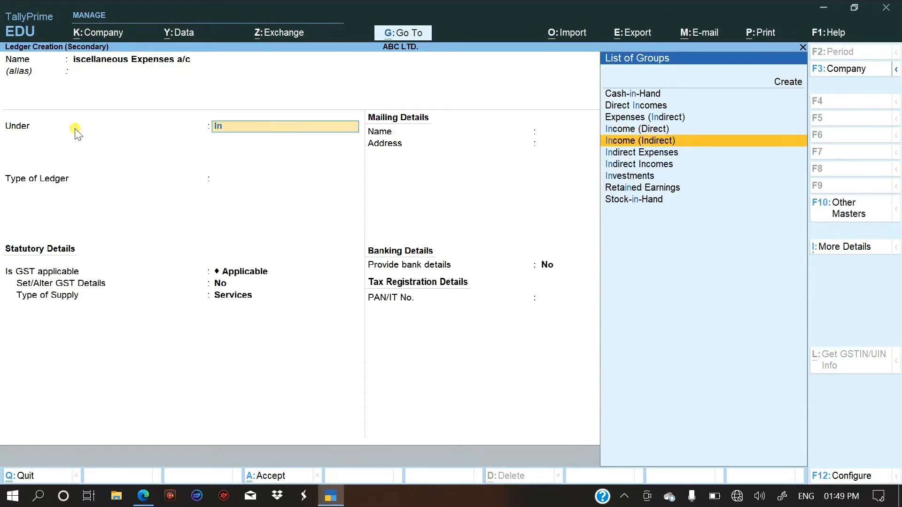
pyautogui.press('Down')
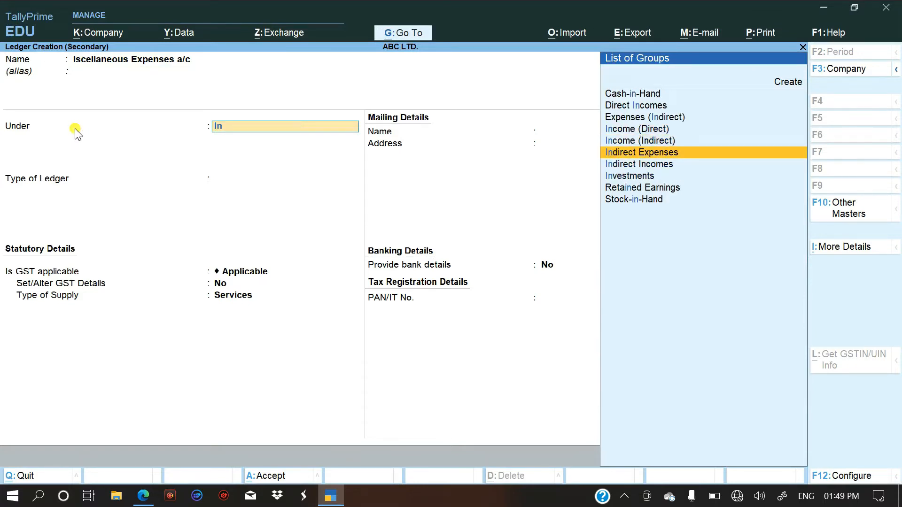
pyautogui.press('Return')
pyautogui.press('Return')
pyautogui.press('Return')
pyautogui.press('Return')
pyautogui.press('Return')
pyautogui.press('Return')
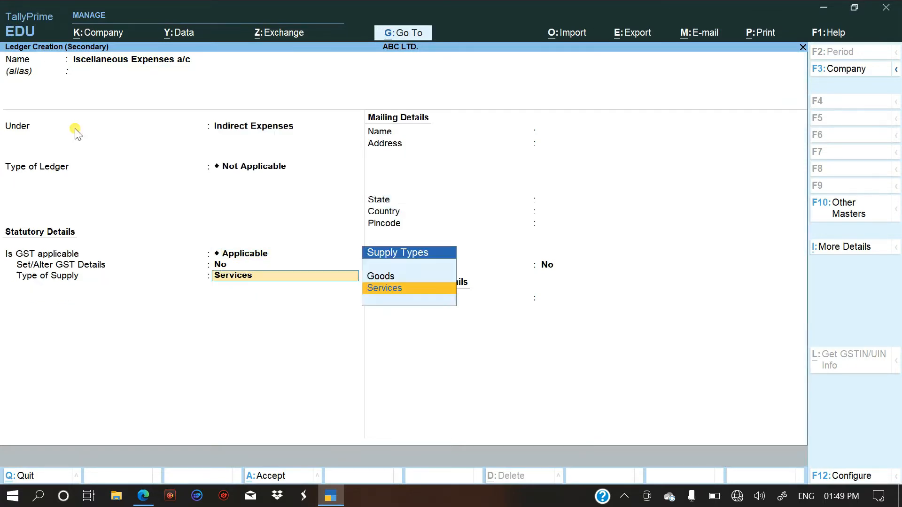
pyautogui.press('Return')
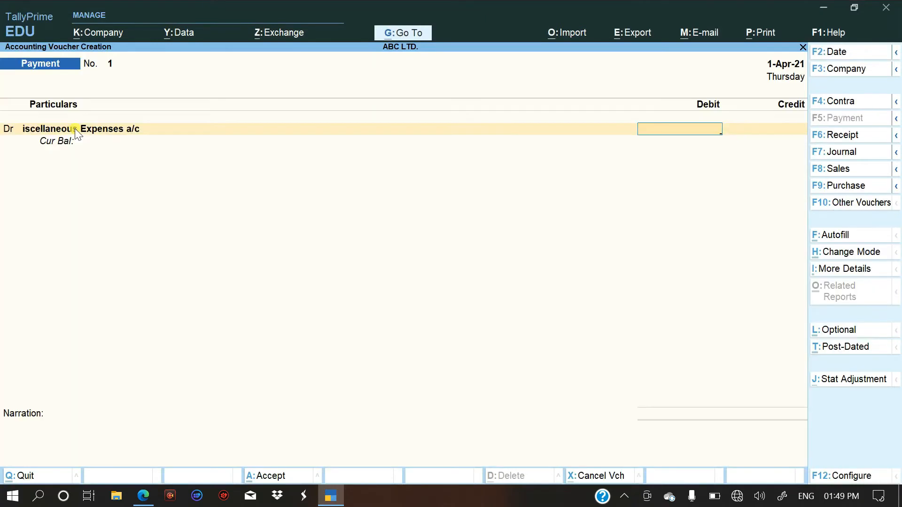
# Debit the expense ledger with 25, checking the amount in the PDF's fifth entry.
pyautogui.hotkey('alt', 'Tab')
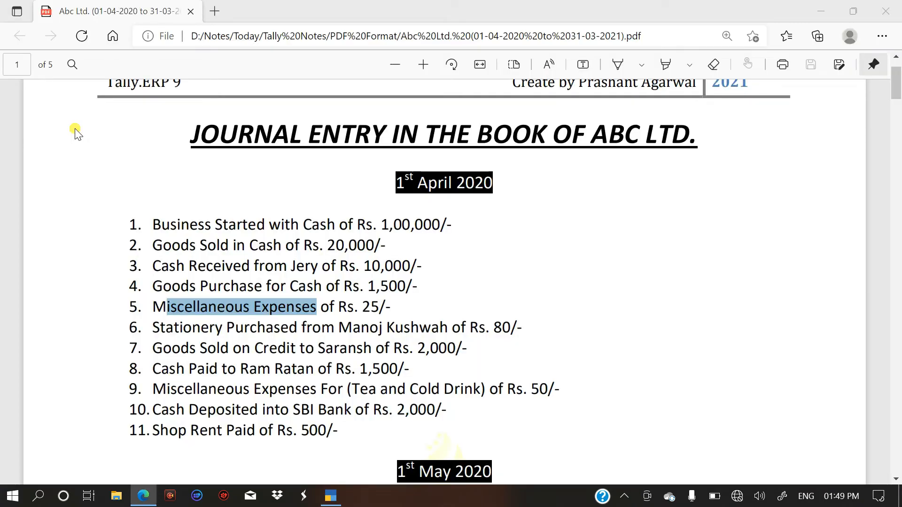
pyautogui.hotkey('alt', 'Tab')
pyautogui.write('250')
pyautogui.press('BackSpace')
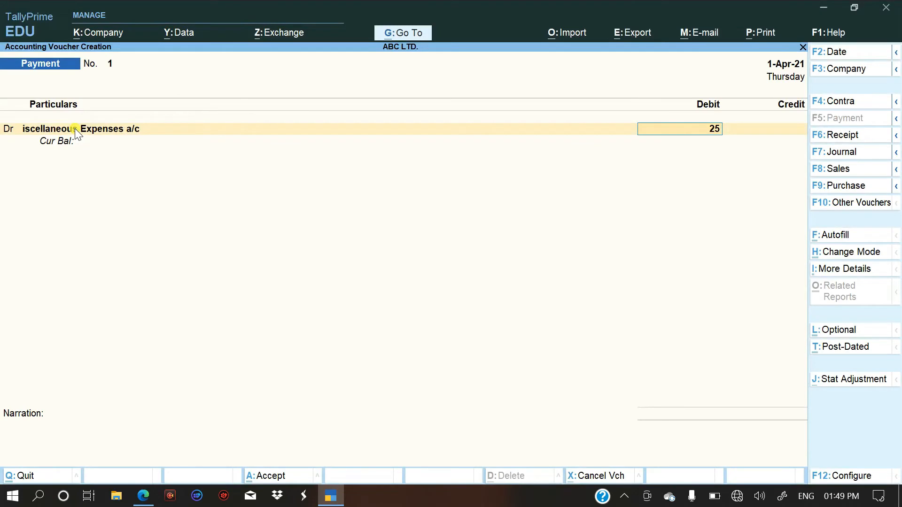
pyautogui.press('Return')
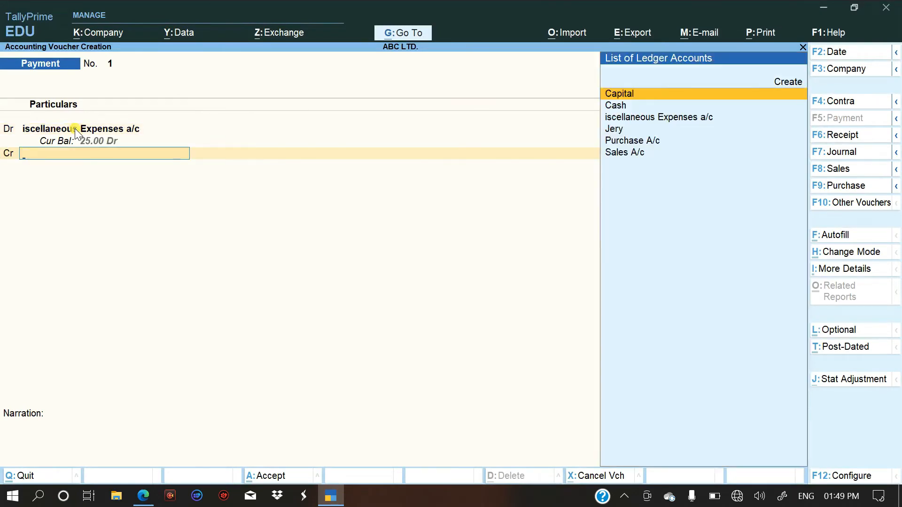
# Credit Cash with 25.00 and save the payment voucher without a narration.
pyautogui.write('Cas')
pyautogui.press('Return')
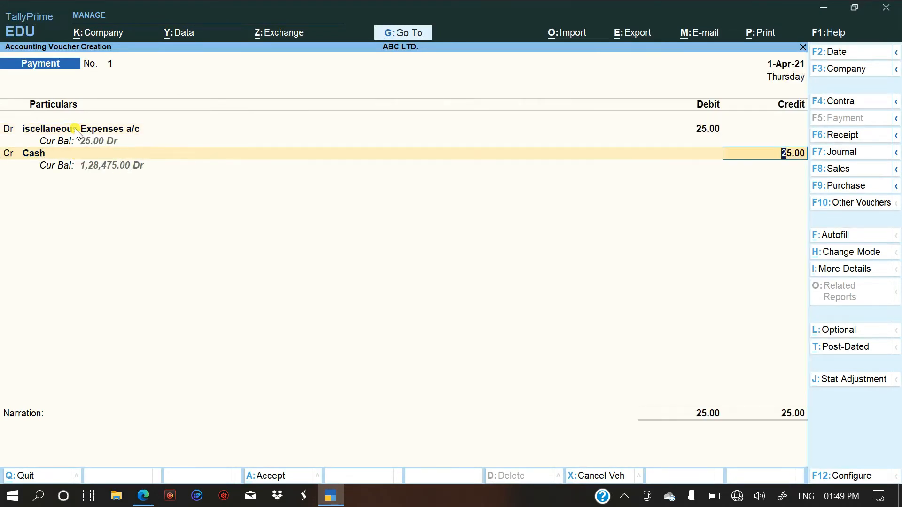
pyautogui.press('Return')
pyautogui.press('Return')
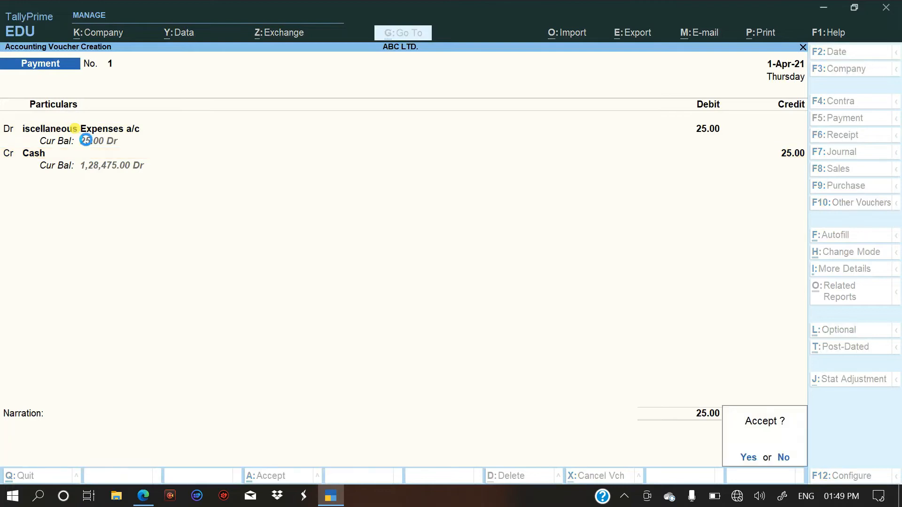
pyautogui.press('Return')
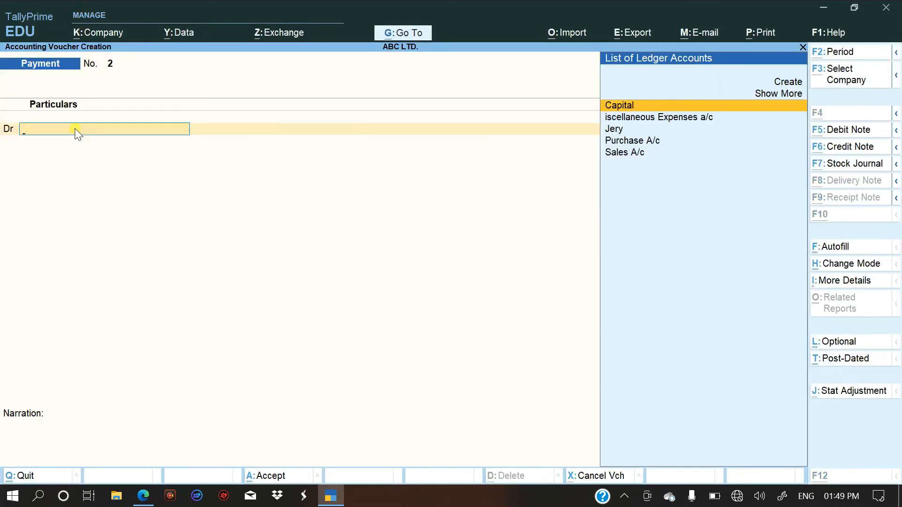
# Start a journal voucher for the PDF's sixth entry and a new debit ledger named "Stationery A/c", without an alias.
pyautogui.hotkey('alt', 'Tab')
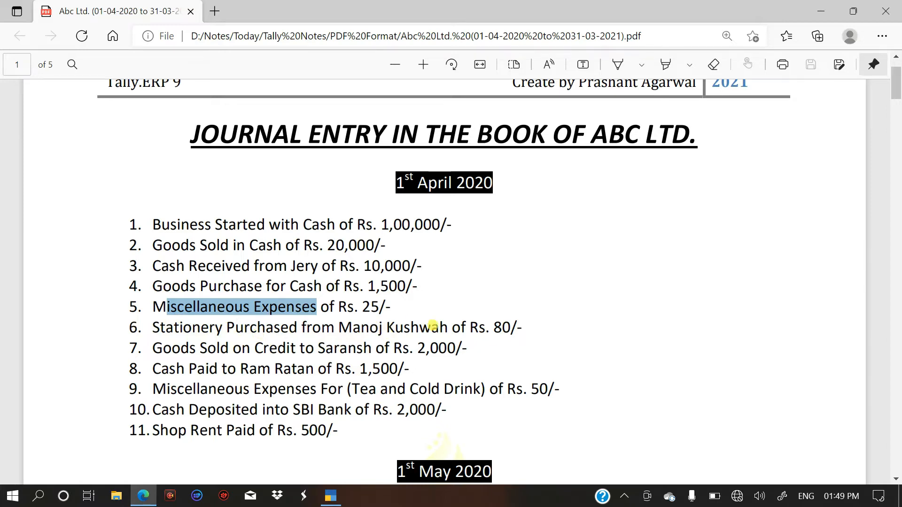
pyautogui.hotkey('alt', 'Tab')
pyautogui.press('F7')
pyautogui.click(852, 153)
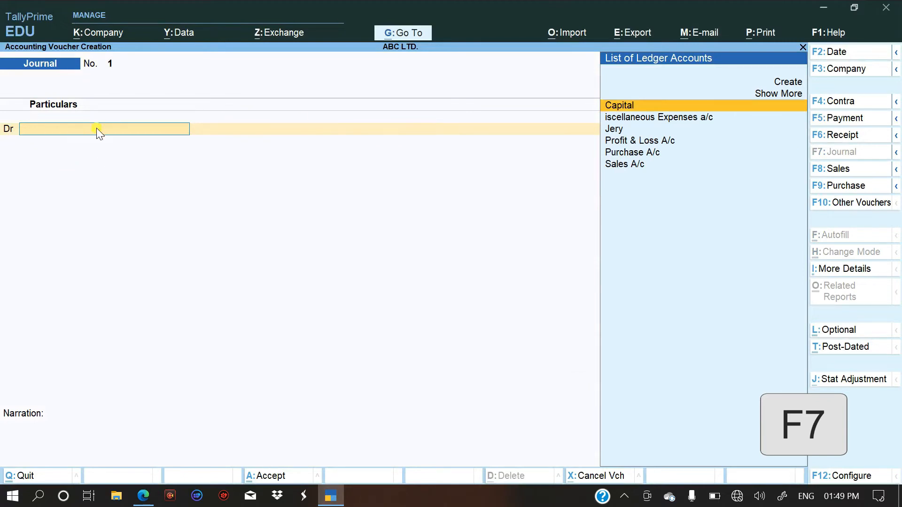
pyautogui.hotkey('alt', 'c')
pyautogui.write('Statione')
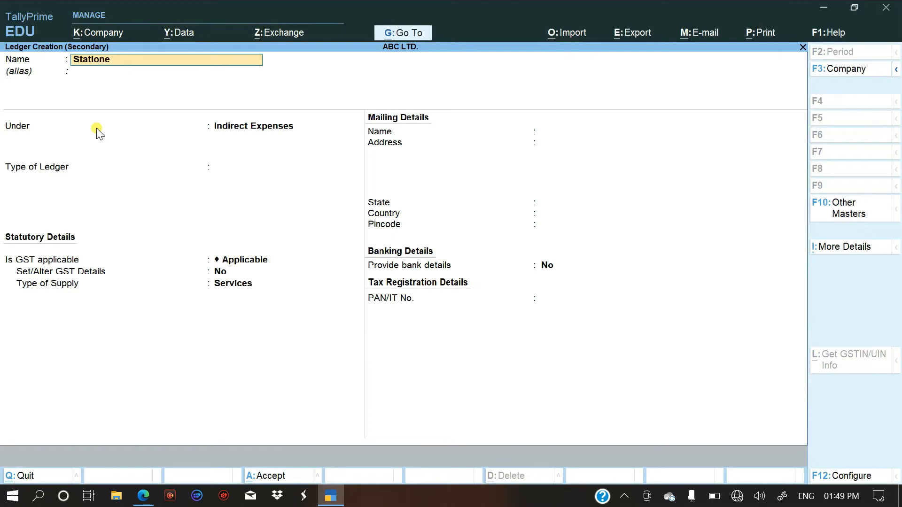
pyautogui.write('ry A/c')
pyautogui.press('Return')
pyautogui.press('Return')
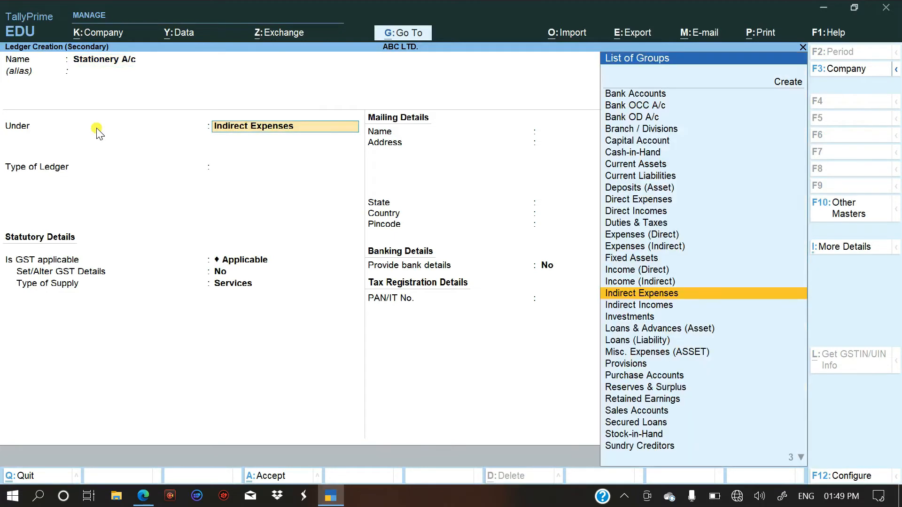
# Place the Stationery A/c ledger under Indirect Expenses, keep type Not Applicable, GST Applicable and supply type Services, and save it.
pyautogui.press('Return')
pyautogui.press('Return')
pyautogui.press('Return')
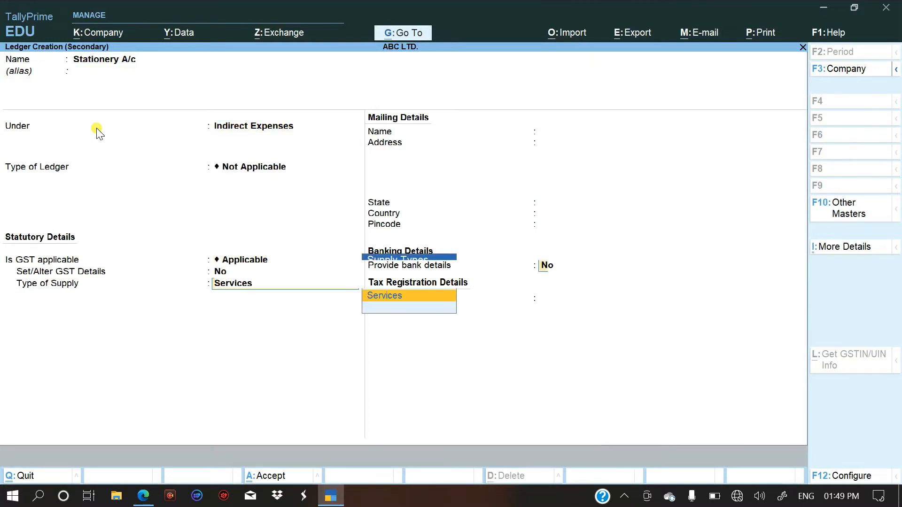
pyautogui.press('Return')
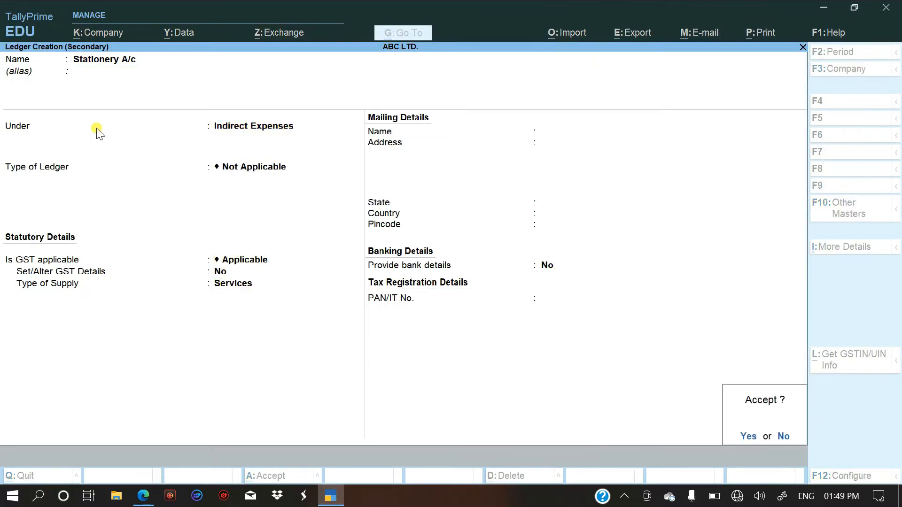
pyautogui.press('Return')
# Debit Stationery A/c with 80, checking the amount in the PDF's sixth entry.
pyautogui.hotkey('alt', 'Tab')
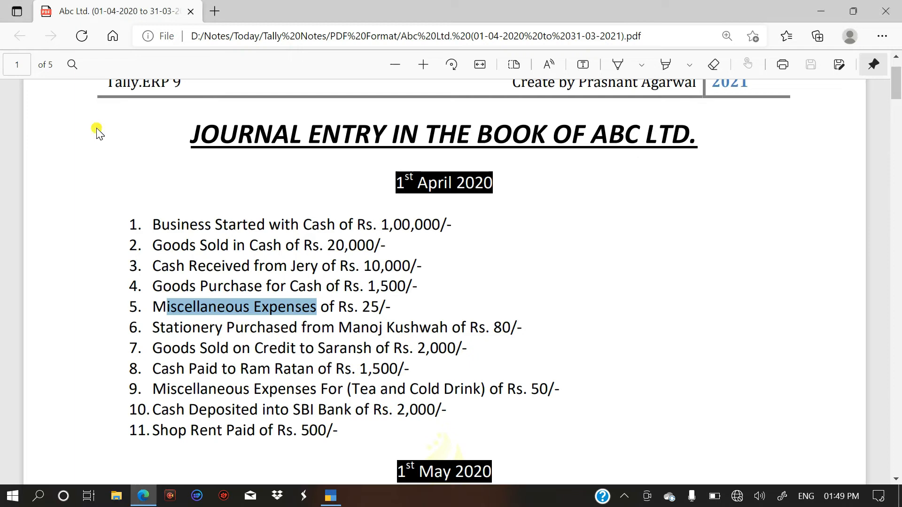
pyautogui.hotkey('alt', 'Tab')
pyautogui.write('80')
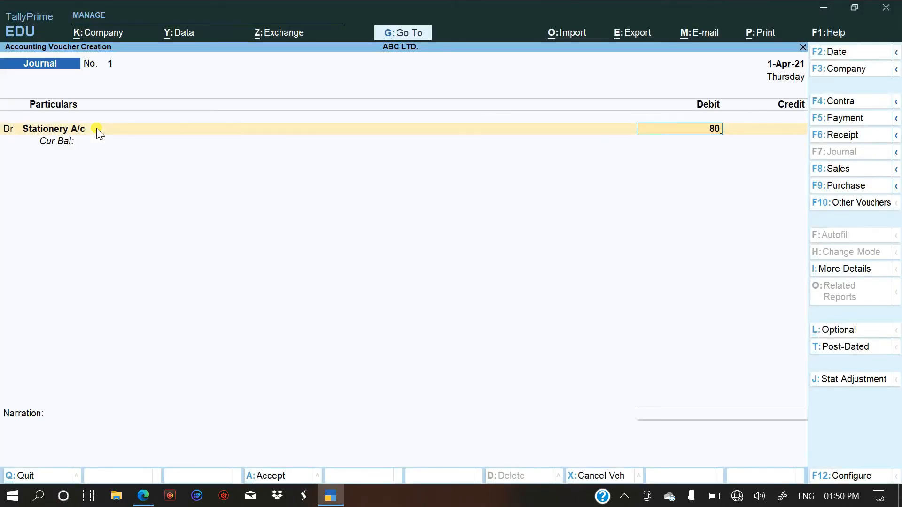
pyautogui.press('Return')
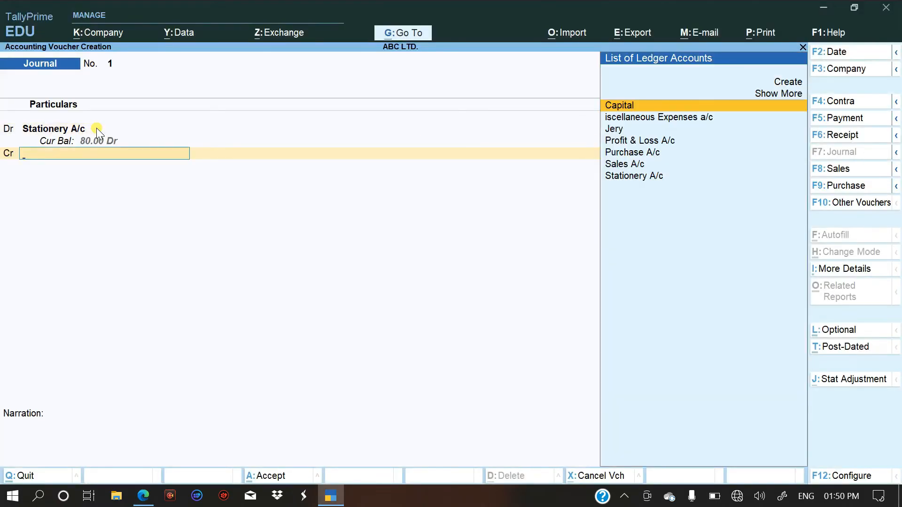
# Start a new ledger for the journal's credit line, named after the supplier in the sixth entry, without an alias.
pyautogui.hotkey('alt', 'c')
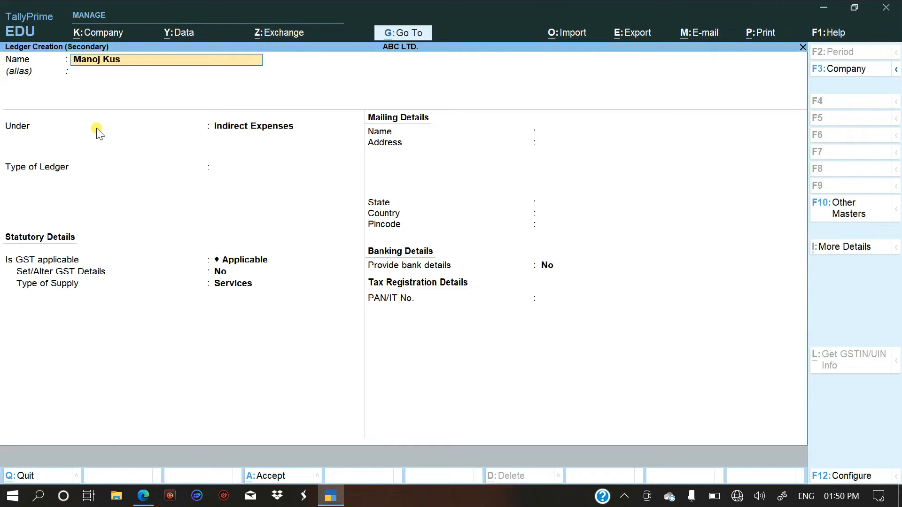
pyautogui.write('Manoj Kushwa')
pyautogui.press('Return')
pyautogui.press('Return')
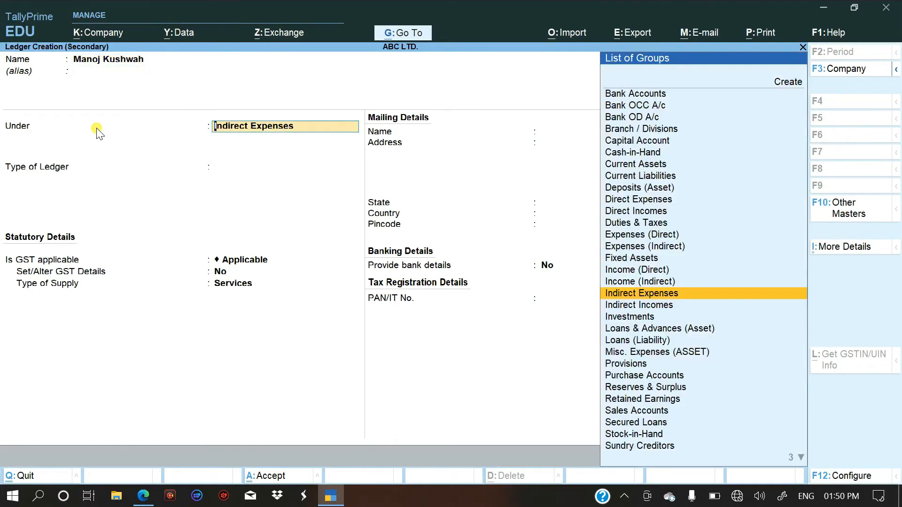
# Place the supplier's ledger under Sundry Creditors, keep its remaining defaults and save it.
pyautogui.write('S')
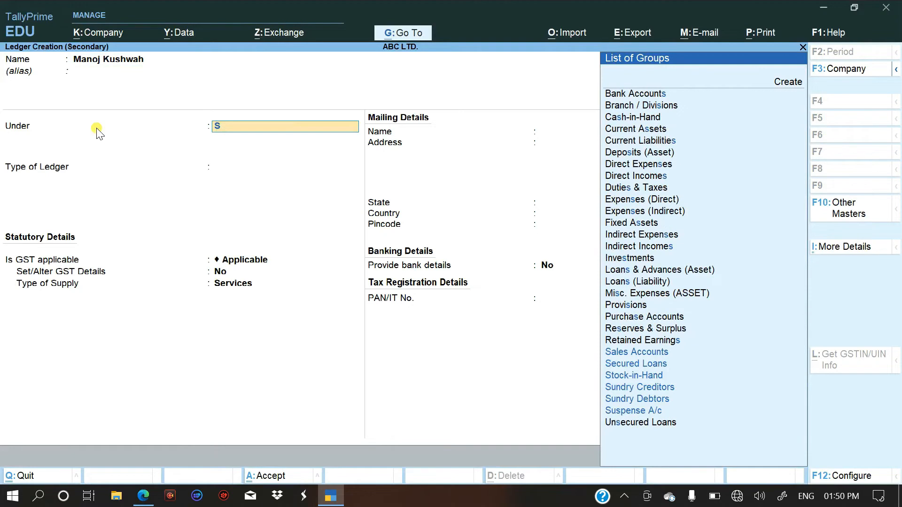
pyautogui.press('Down')
pyautogui.press('Down')
pyautogui.press('Down')
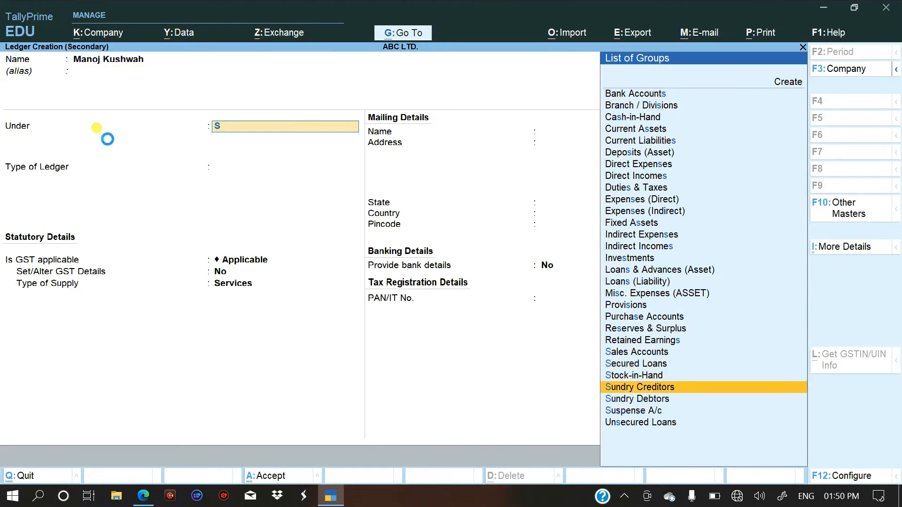
pyautogui.press('Return')
pyautogui.press('Return')
pyautogui.press('Return')
pyautogui.press('Return')
pyautogui.press('Return')
pyautogui.press('Return')
pyautogui.press('Return')
pyautogui.press('Return')
pyautogui.press('Return')
pyautogui.press('Return')
pyautogui.press('Return')
pyautogui.press('Return')
pyautogui.press('Return')
pyautogui.press('Return')
pyautogui.press('Return')
pyautogui.press('Return')
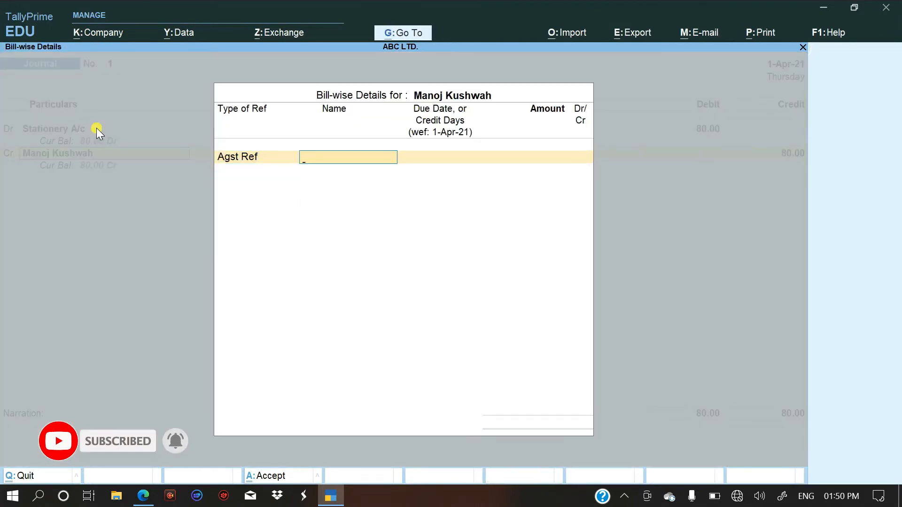
# Credit the supplier with 80.00 as Agst Ref 1 and save the journal voucher without a narration.
pyautogui.write('1')
pyautogui.press('Return')
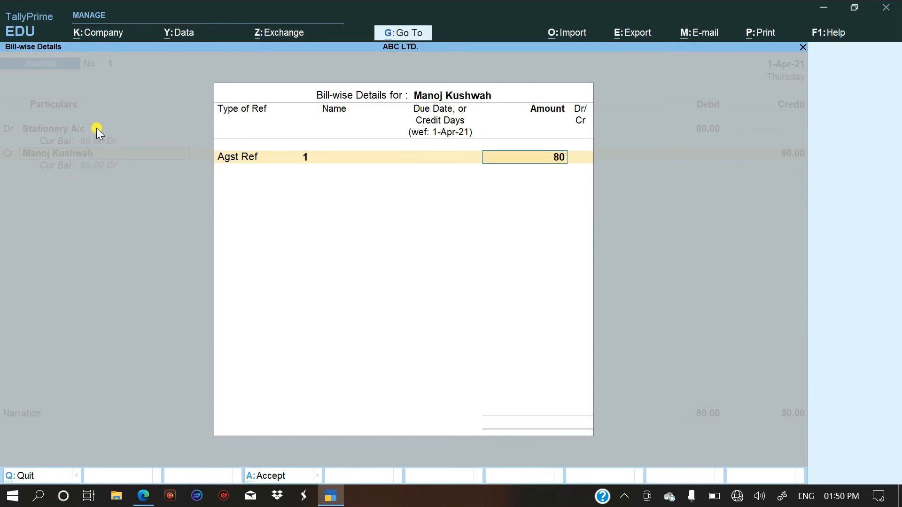
pyautogui.hotkey('alt', 'Tab')
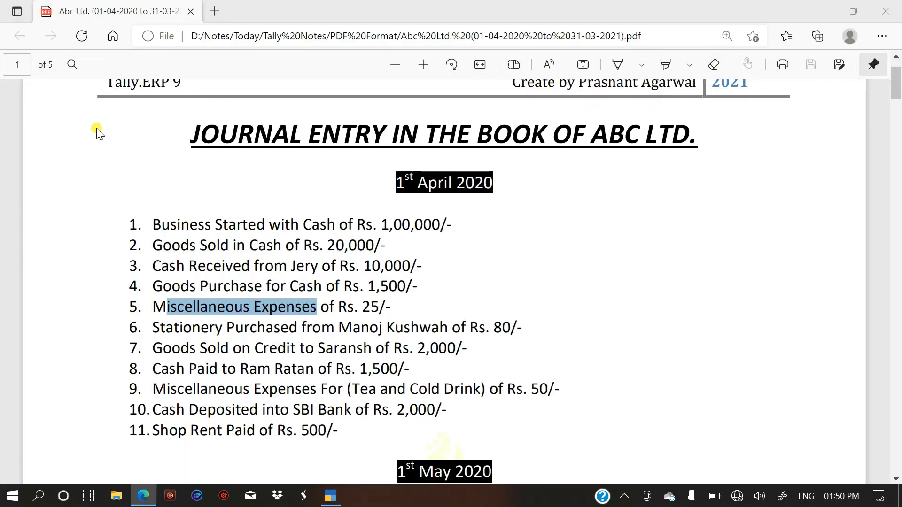
pyautogui.hotkey('alt', 'Tab')
pyautogui.press('Return')
pyautogui.press('Return')
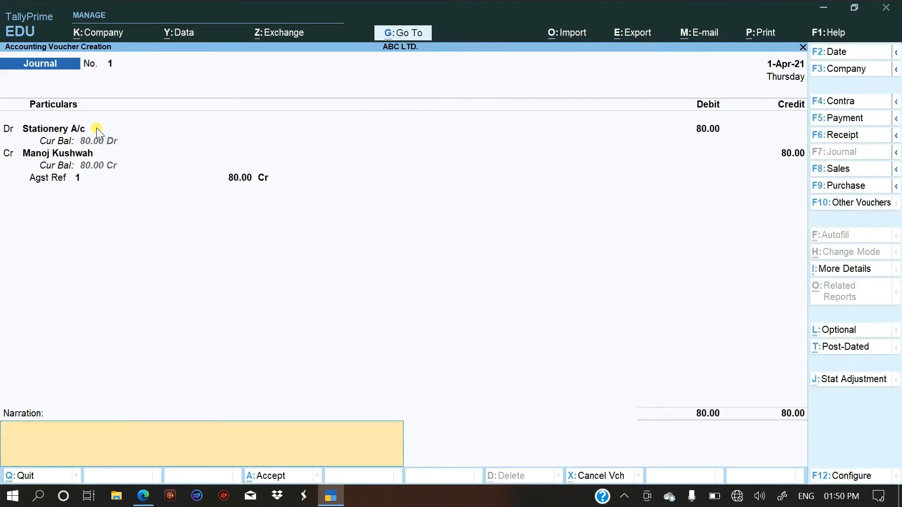
pyautogui.press('Return')
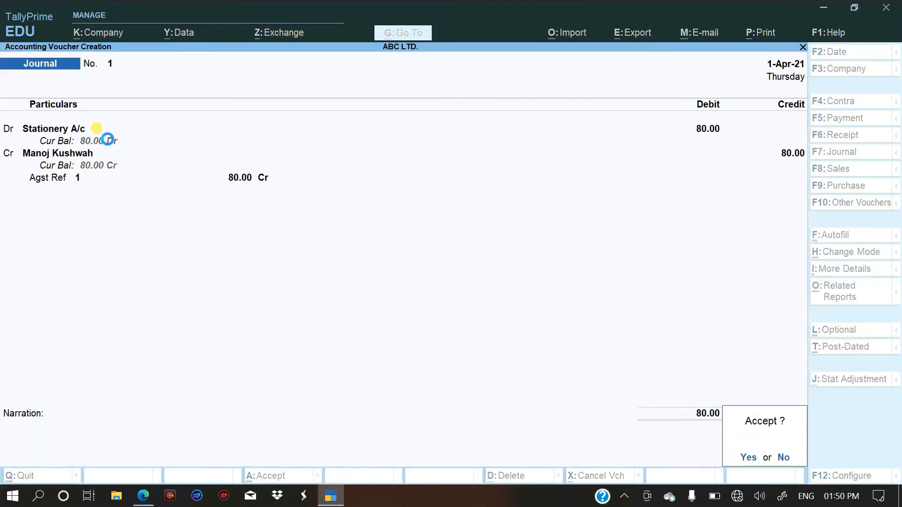
pyautogui.press('Return')
# Copy the customer's name from the seventh entry in the PDF.
pyautogui.hotkey('alt', 'Tab')
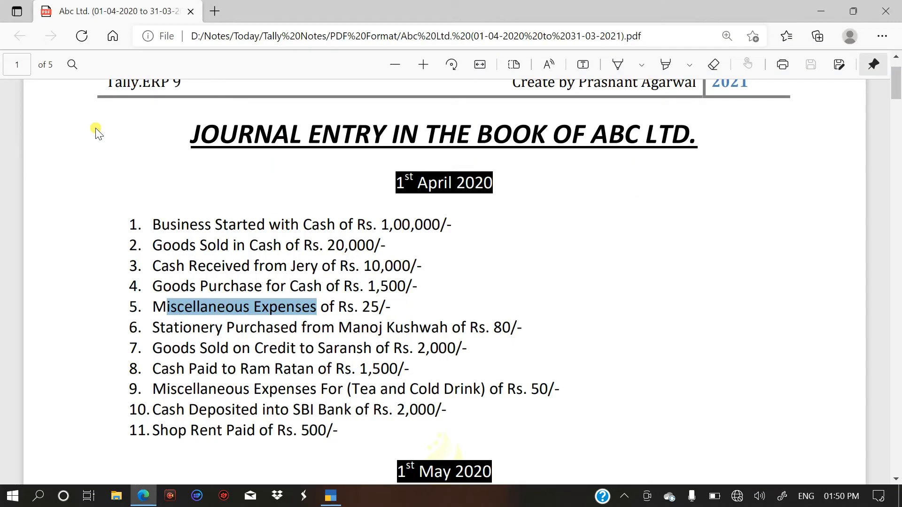
pyautogui.click(169, 350)
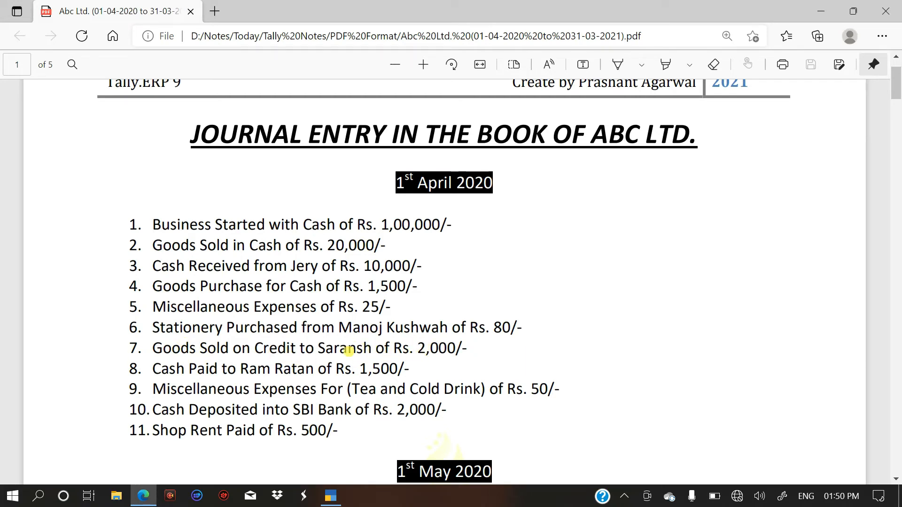
pyautogui.moveTo(367, 348); pyautogui.dragTo(314, 349)
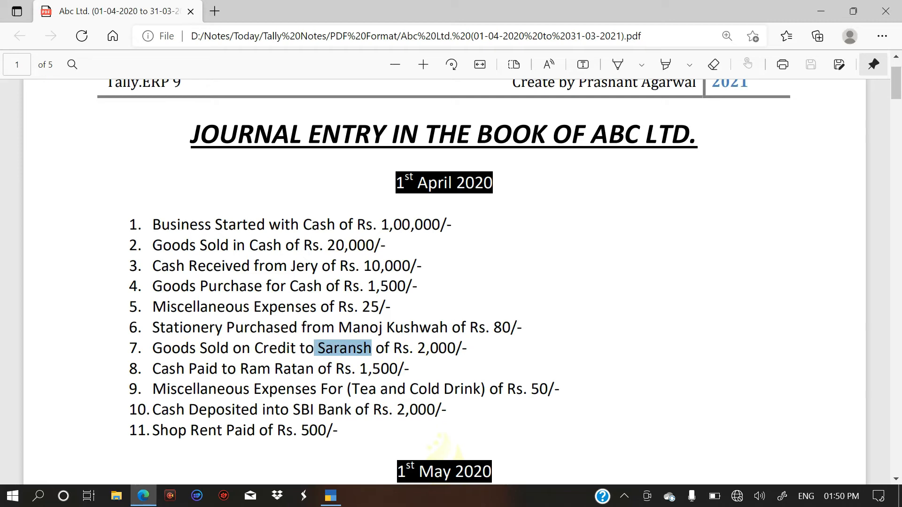
pyautogui.rightClick(327, 343)
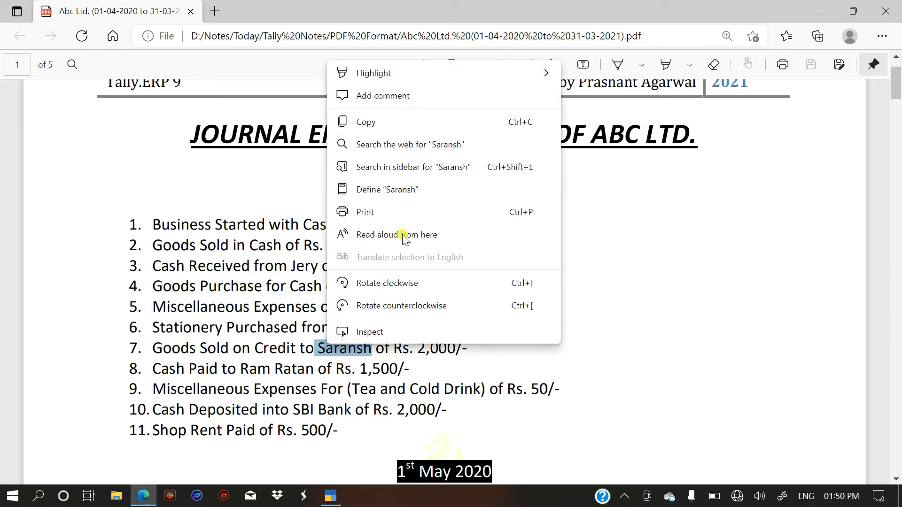
pyautogui.click(419, 122)
# Return to TallyPrime, start a sales voucher and change its mode to As Voucher.
pyautogui.hotkey('alt', 'Tab')
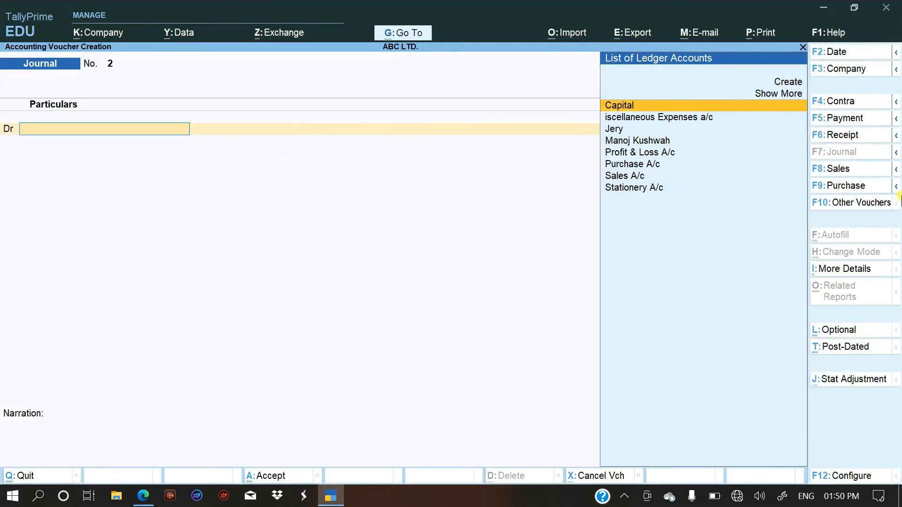
pyautogui.click(848, 171)
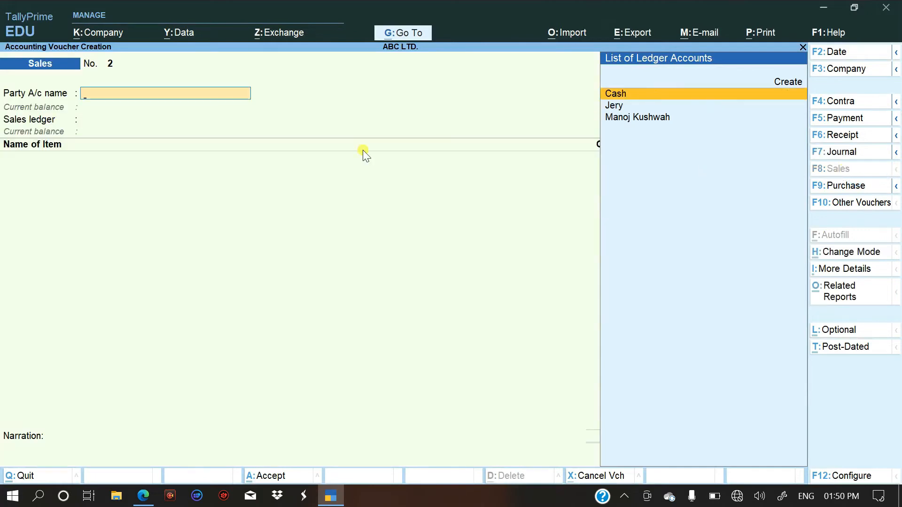
pyautogui.press('F8')
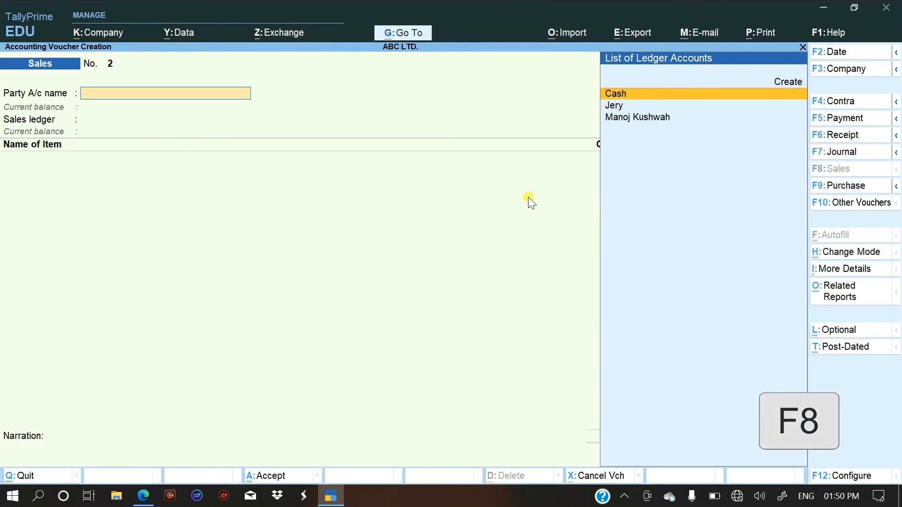
pyautogui.press('ctrl')
pyautogui.hotkey('ctrl', 'h')
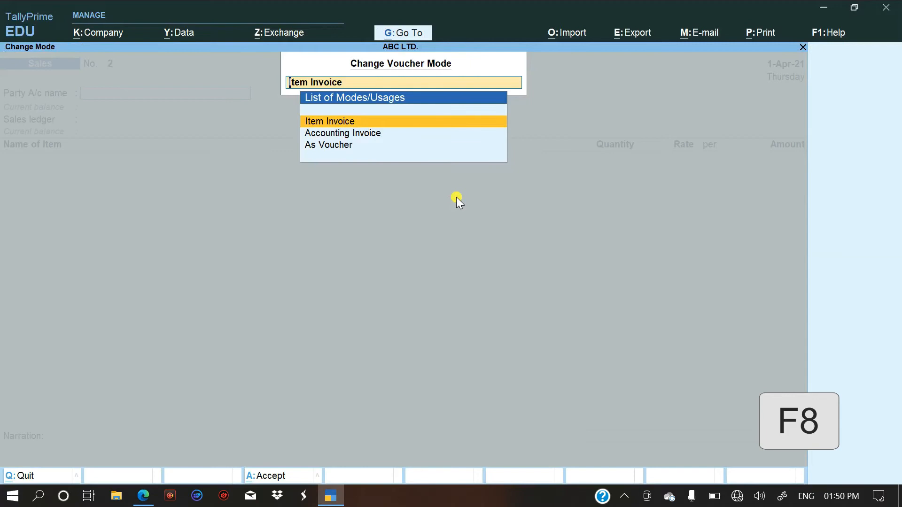
pyautogui.press('Down')
pyautogui.press('Down')
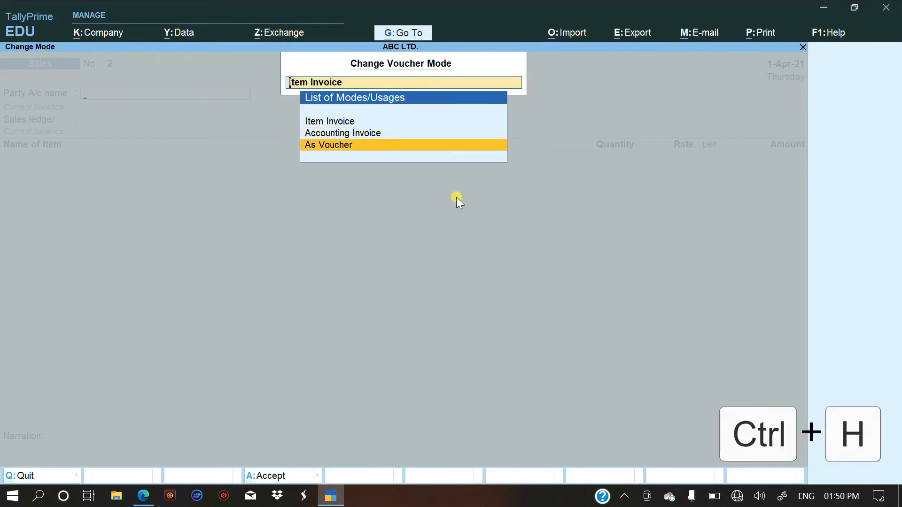
pyautogui.press('Return')
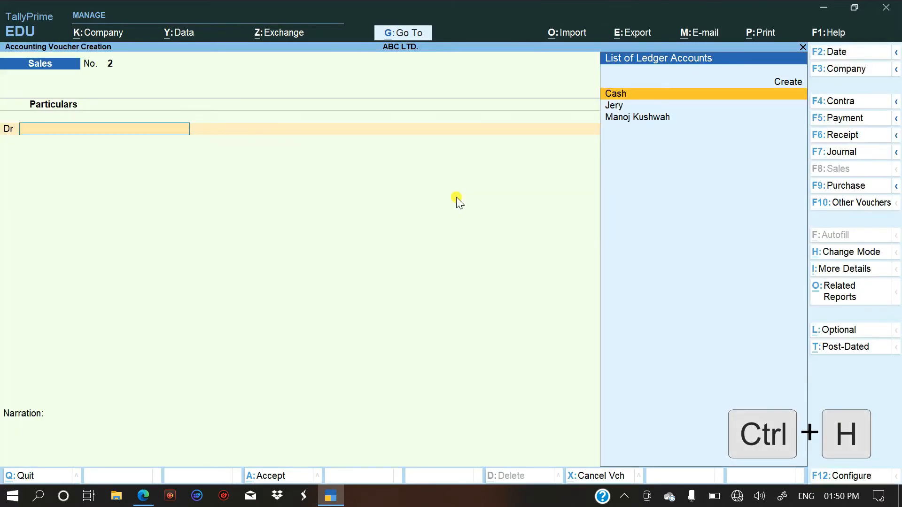
# Start a new ledger for the sales voucher's debit line, named with the customer's name, without an alias.
pyautogui.press('Up')
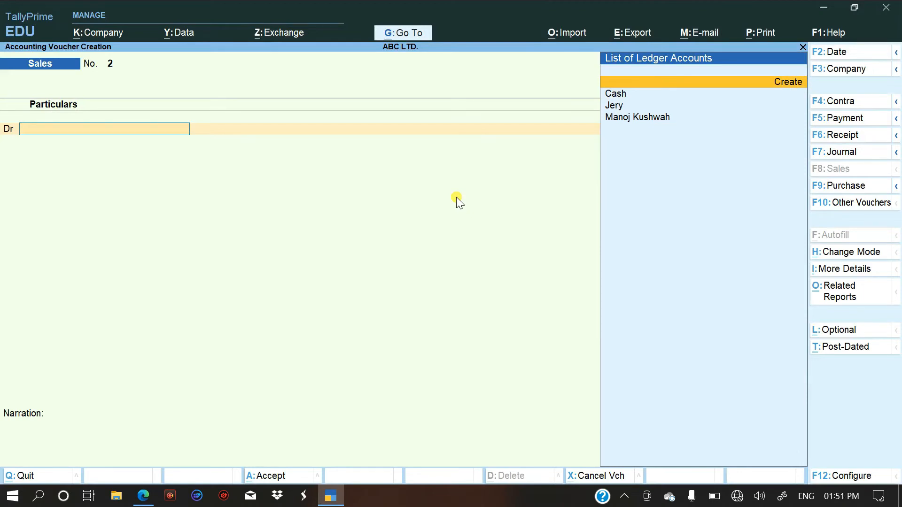
pyautogui.press('Return')
pyautogui.write('Saransh')
pyautogui.press('Return')
pyautogui.press('Return')
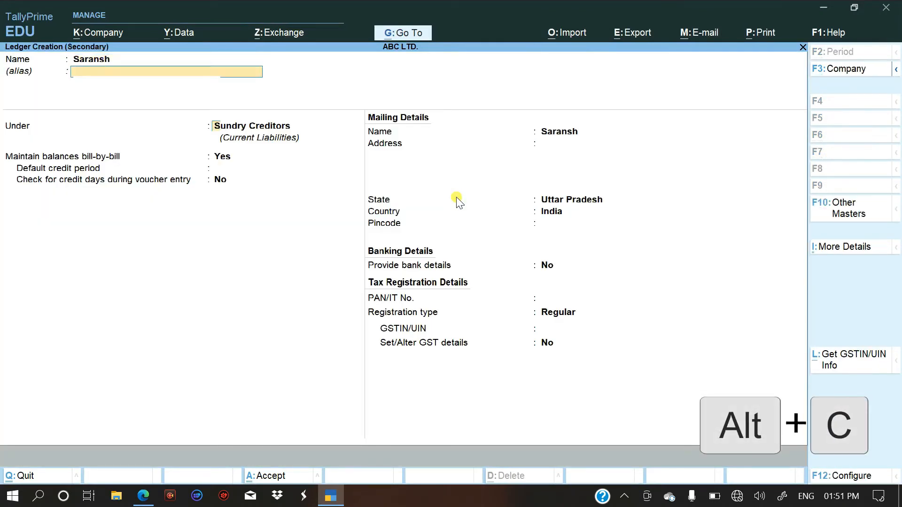
# Place the customer's ledger under Sundry Debtors, keep bill-by-bill balances at Yes and bank details at No, and save it.
pyautogui.write('S')
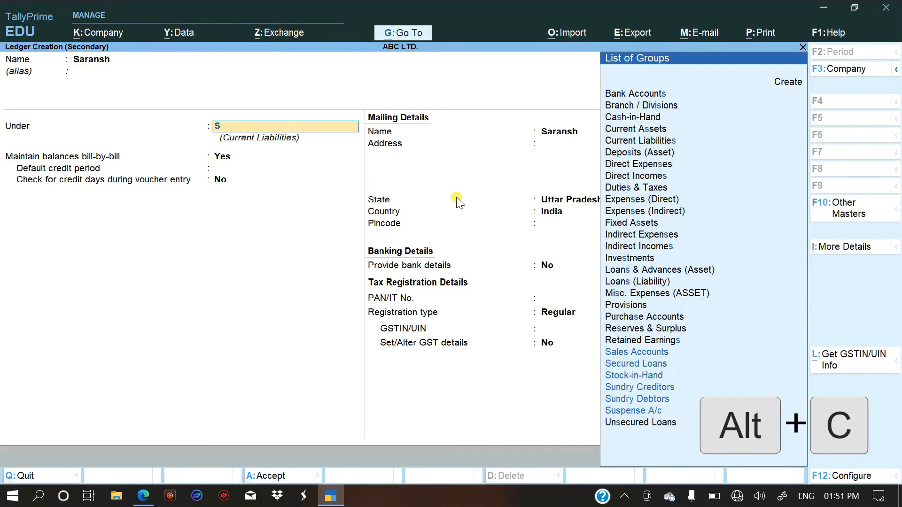
pyautogui.press('Down')
pyautogui.press('Down')
pyautogui.press('Down')
pyautogui.press('Down')
pyautogui.press('Down')
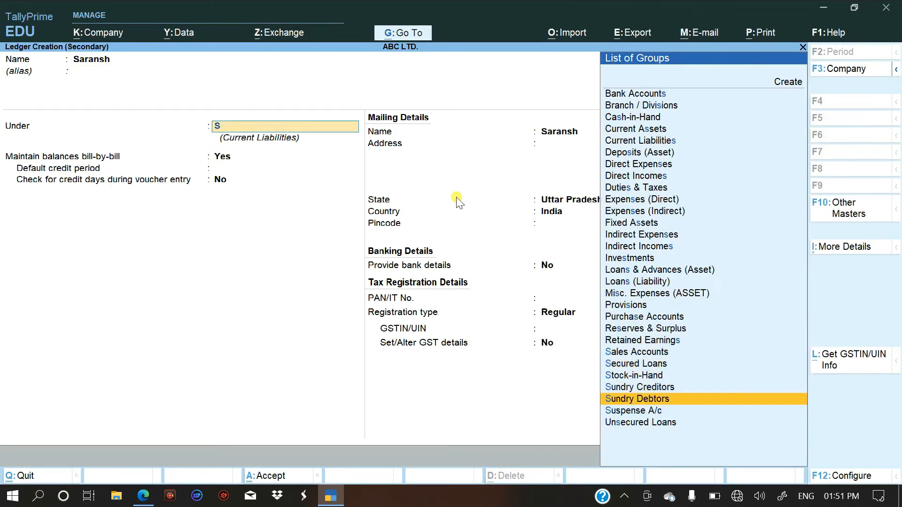
pyautogui.press('Return')
pyautogui.press('Return')
pyautogui.press('Return')
pyautogui.press('Return')
pyautogui.press('Return')
pyautogui.press('Return')
pyautogui.press('Return')
pyautogui.press('Return')
pyautogui.press('Return')
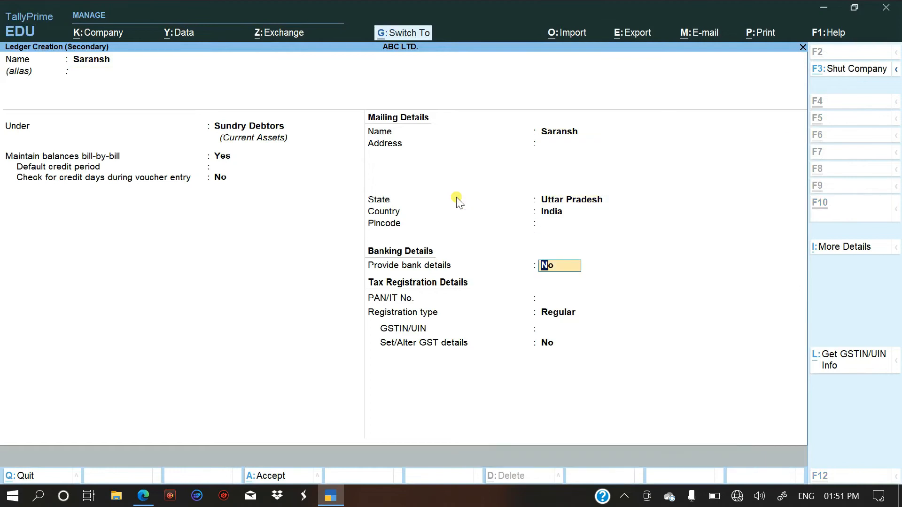
pyautogui.hotkey('ctrl', 'a')
# Finish saving the customer's ledger with the default tax registration details and accept the sales voucher's party details.
pyautogui.press('Return')
pyautogui.press('Return')
pyautogui.press('Return')
pyautogui.press('Return')
pyautogui.press('Return')
pyautogui.press('Return')
pyautogui.press('Return')
pyautogui.press('Return')
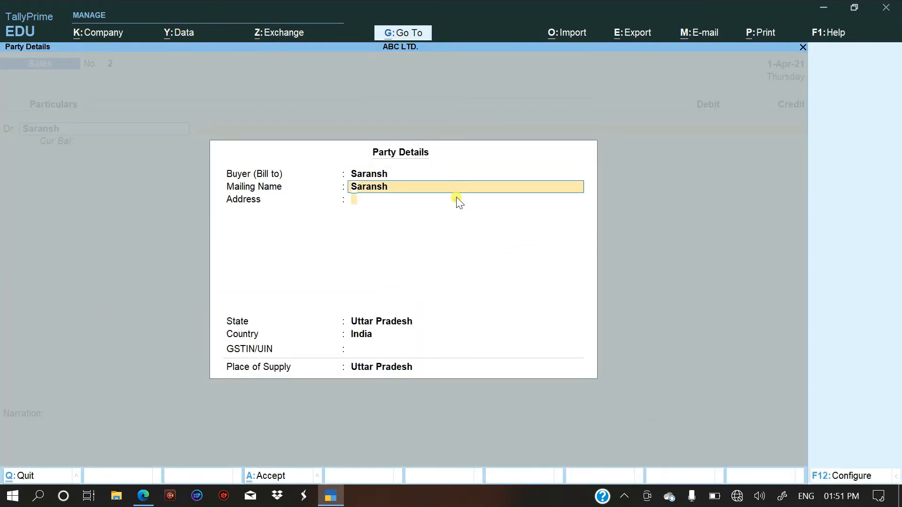
pyautogui.press('Return')
pyautogui.press('Return')
pyautogui.press('Return')
pyautogui.press('Return')
pyautogui.press('Return')
pyautogui.press('Return')
# Check the seventh entry's amount in the PDF, then debit the customer 2,000 in TallyPrime against a New Ref numbered 2.
pyautogui.hotkey('alt', 'Tab')
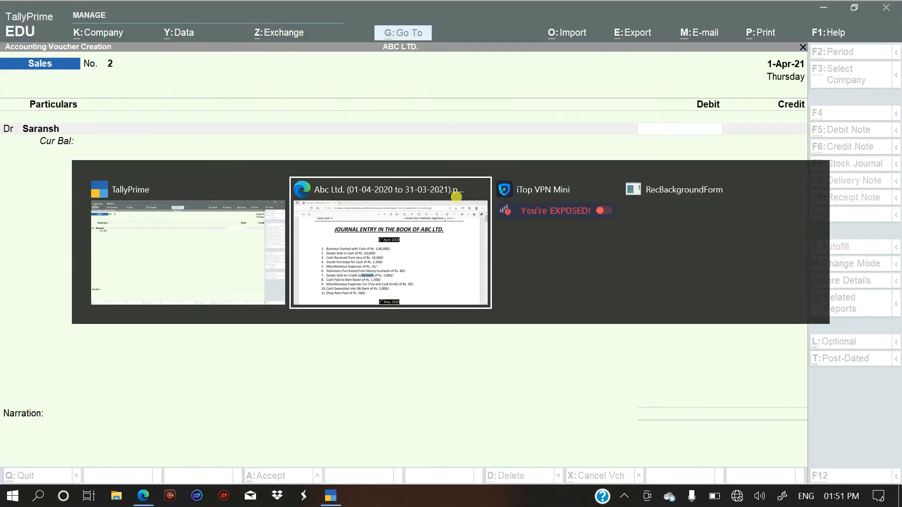
pyautogui.hotkey('alt', 'Tab')
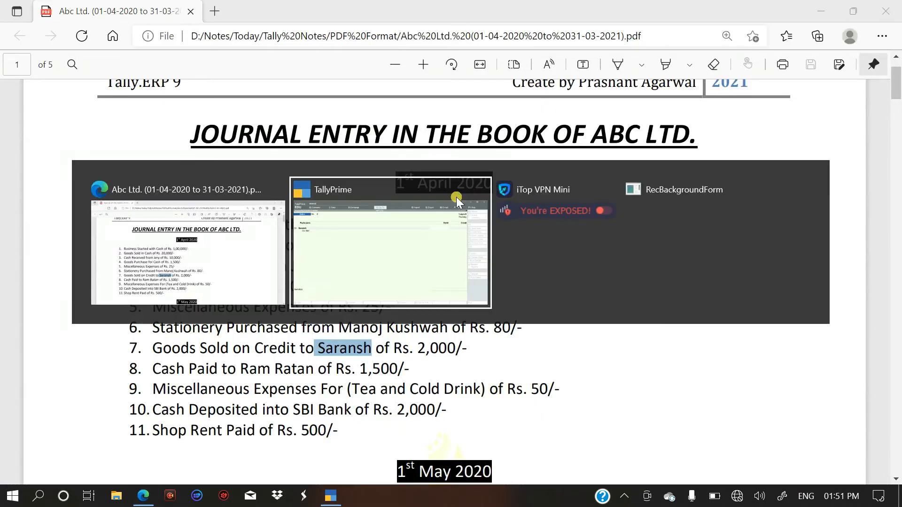
pyautogui.write('2000')
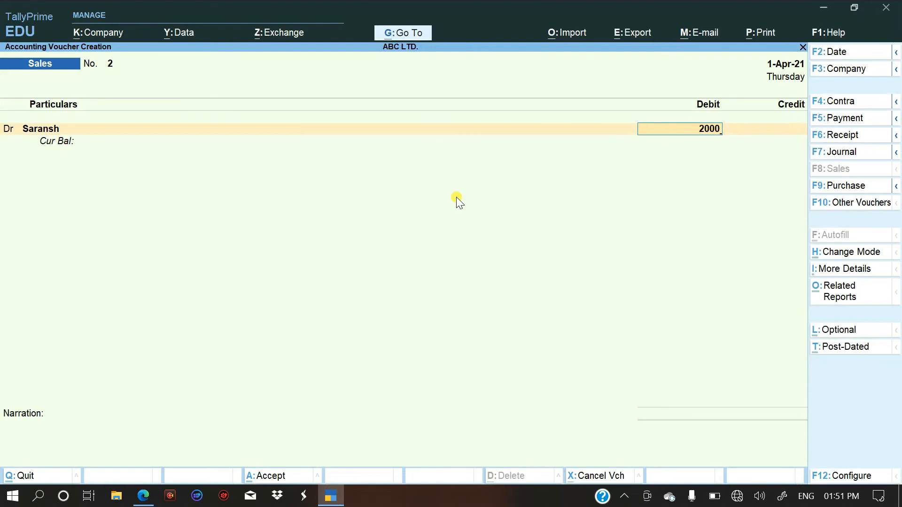
pyautogui.press('Return')
pyautogui.press('Return')
pyautogui.press('Return')
pyautogui.press('Return')
pyautogui.press('Return')
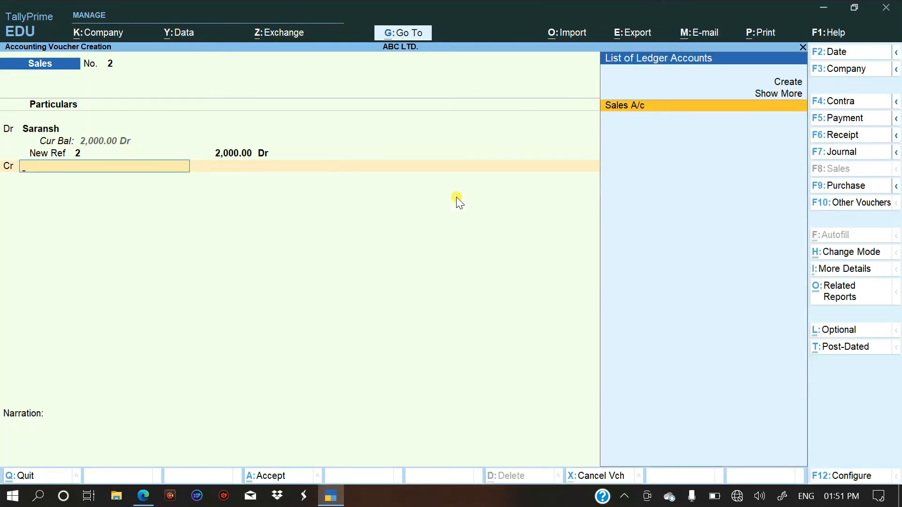
# Credit Sales A/c with 2,000 without stock items or narration, and save the sales voucher.
pyautogui.press('Return')
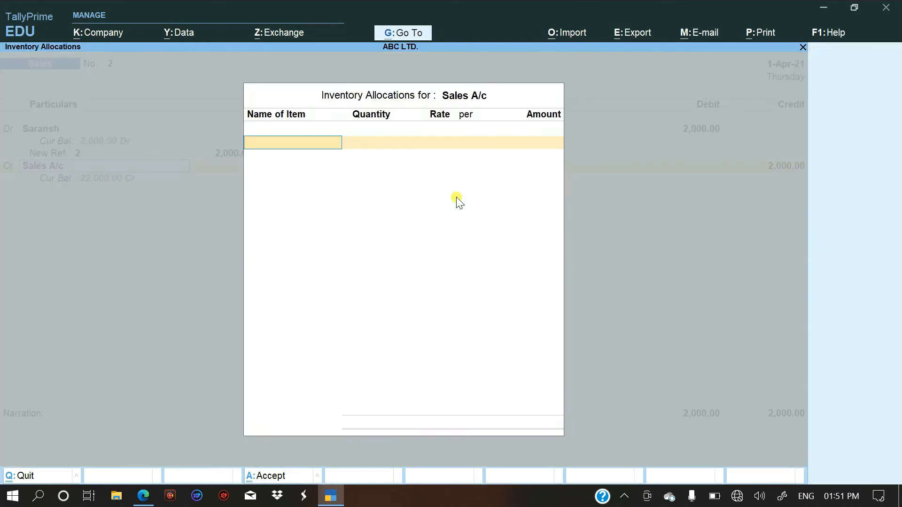
pyautogui.press('Return')
pyautogui.press('Return')
pyautogui.press('Return')
pyautogui.press('Return')
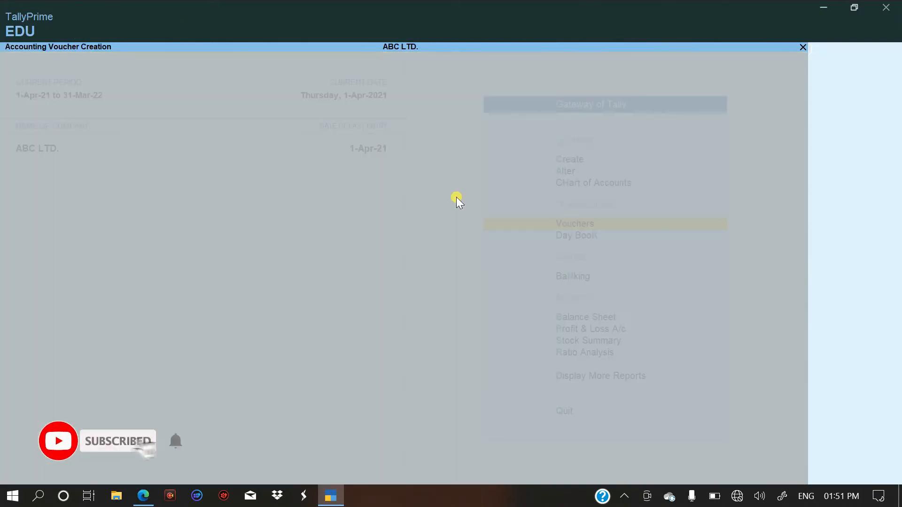
# Switch to the PDF and copy the payee's name from the eighth entry.
pyautogui.hotkey('alt', 'Tab')
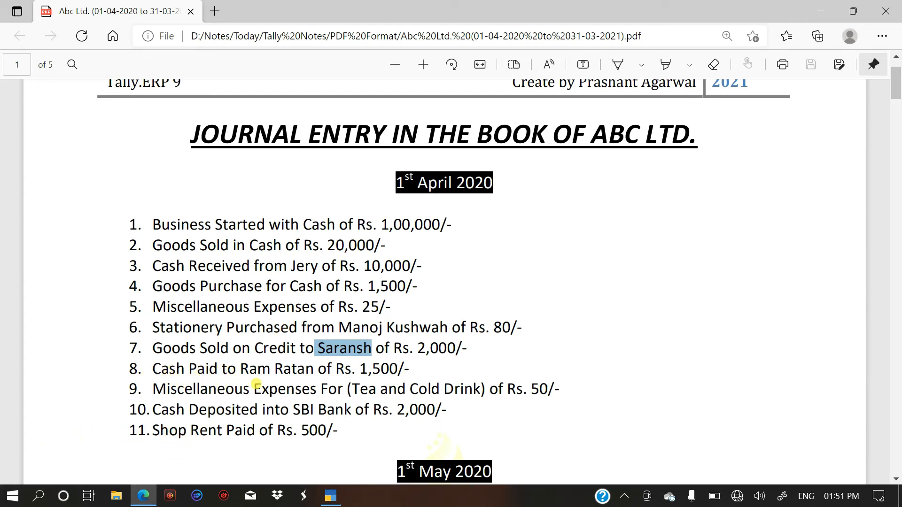
pyautogui.moveTo(318, 372); pyautogui.dragTo(245, 366)
pyautogui.click(264, 368)
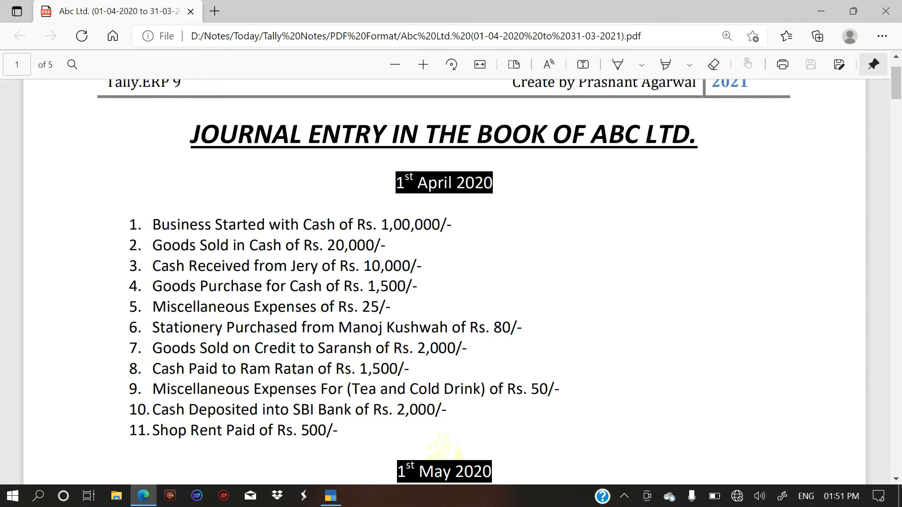
pyautogui.moveTo(314, 369); pyautogui.dragTo(237, 369)
pyautogui.rightClick(251, 366)
pyautogui.click(301, 143)
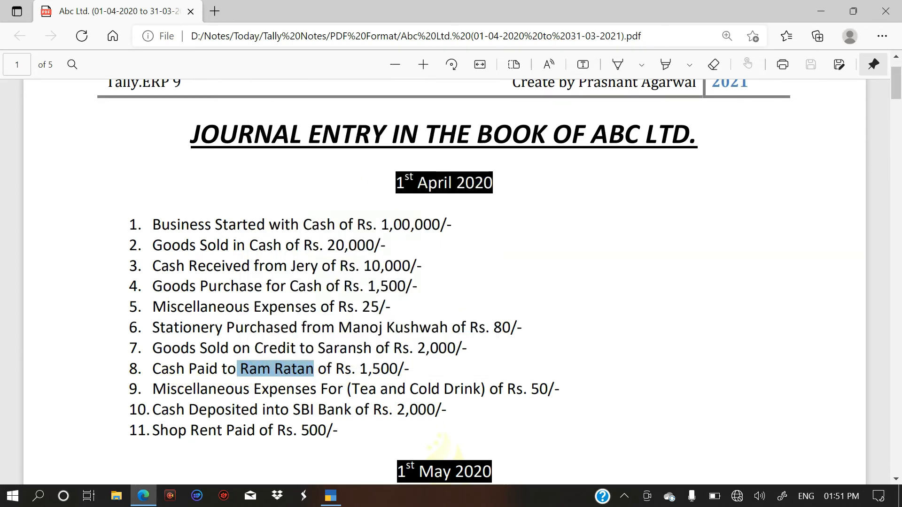
# Return to TallyPrime and start a payment voucher.
pyautogui.hotkey('alt', 'Tab')
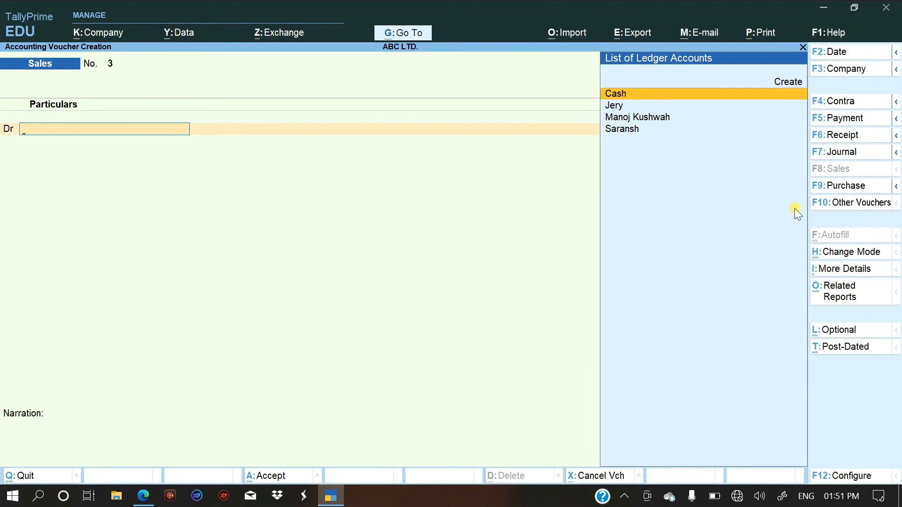
pyautogui.click(840, 118)
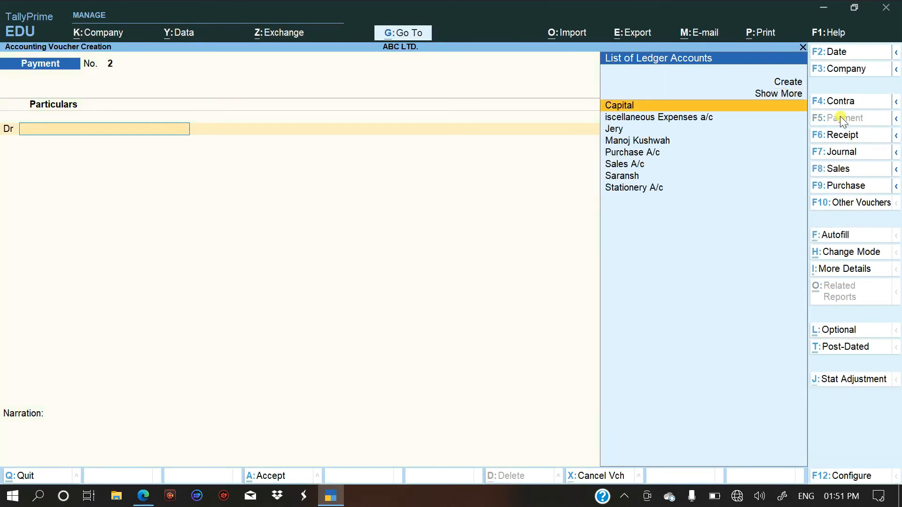
pyautogui.press('F5')
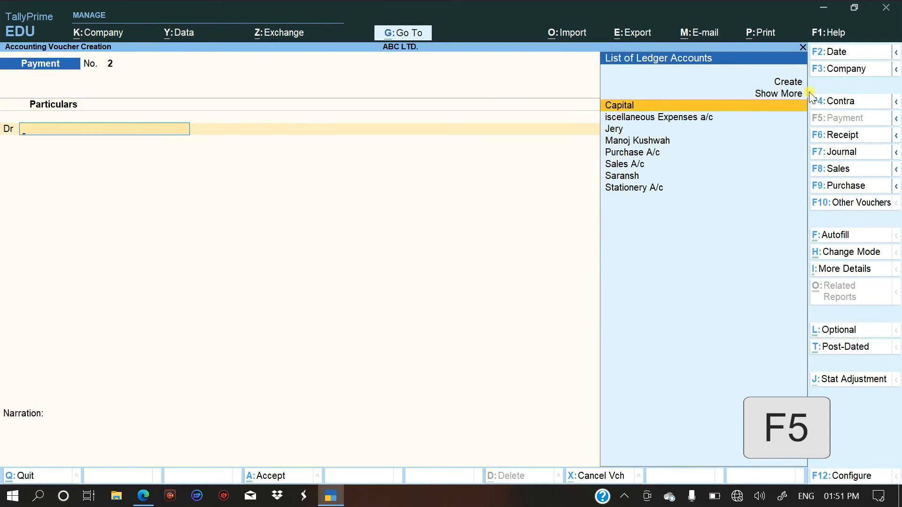
# Start a new ledger for the payment voucher's debit line, named with the payee's name, without an alias.
pyautogui.press('alt')
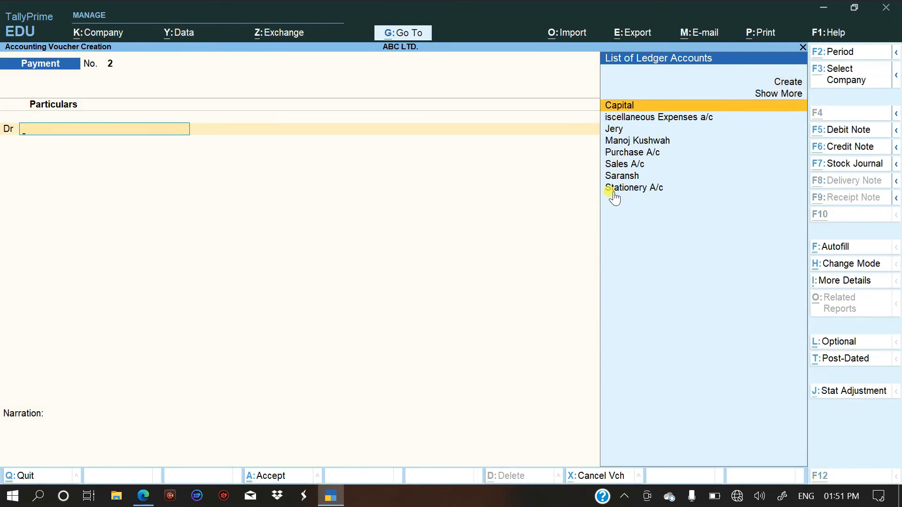
pyautogui.hotkey('alt', 'c')
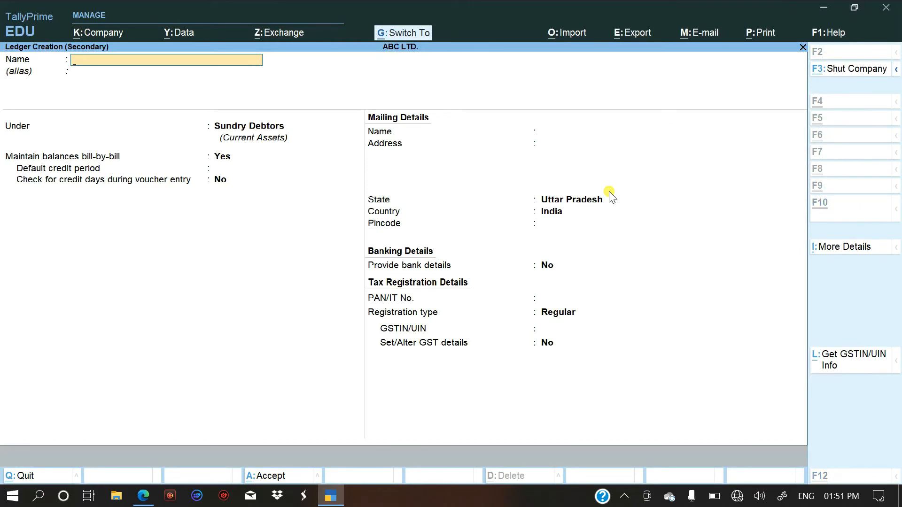
pyautogui.write('Ram Ratan')
pyautogui.press('Return')
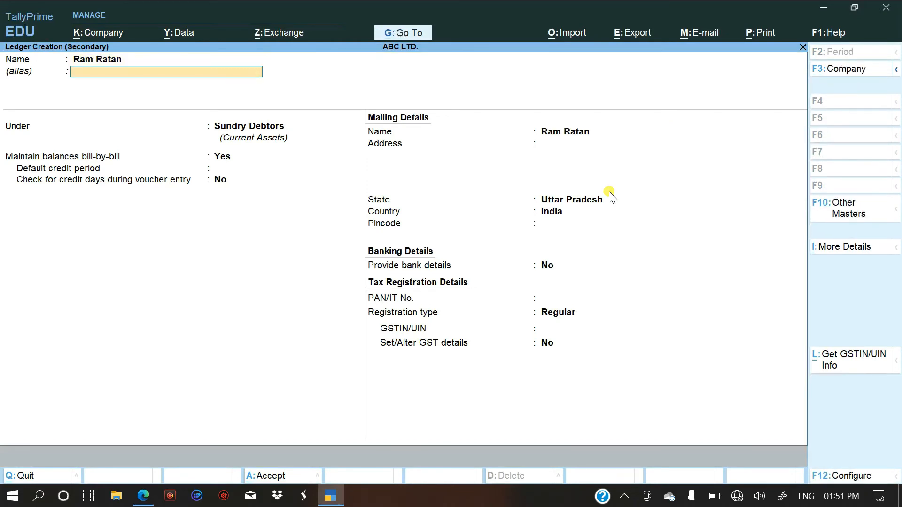
pyautogui.press('Return')
# Place the payee's ledger under Sundry Creditors with bill-by-bill balances at Yes, leave the GSTIN/UIN empty, and save it.
pyautogui.write('S')
pyautogui.press('Down')
pyautogui.press('Down')
pyautogui.press('Down')
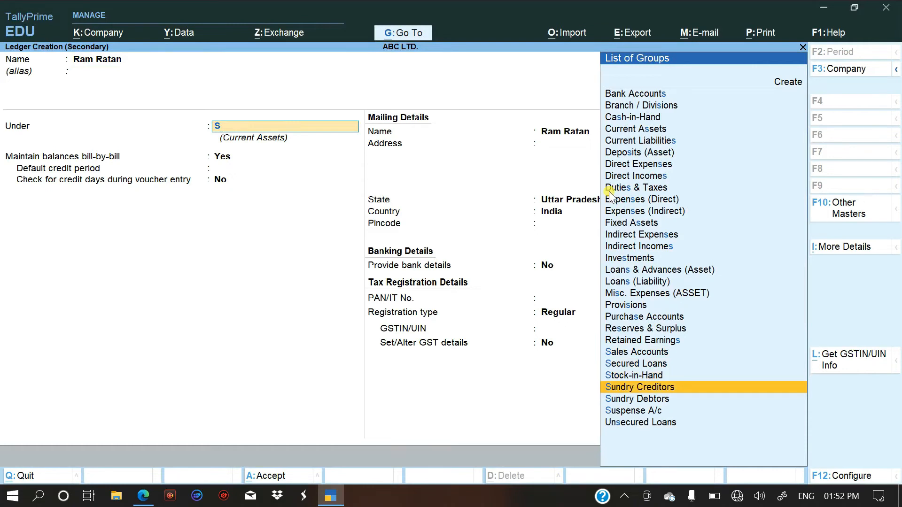
pyautogui.press('Return')
pyautogui.press('Return')
pyautogui.press('Return')
pyautogui.press('Return')
pyautogui.press('Return')
pyautogui.press('Return')
pyautogui.press('Return')
pyautogui.press('Return')
pyautogui.press('Return')
pyautogui.press('Return')
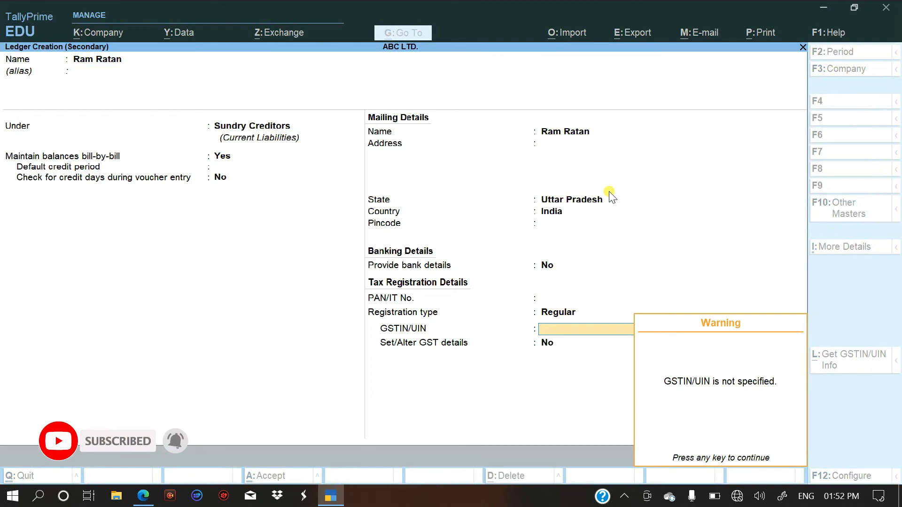
pyautogui.press('Return')
pyautogui.press('Return')
pyautogui.press('Return')
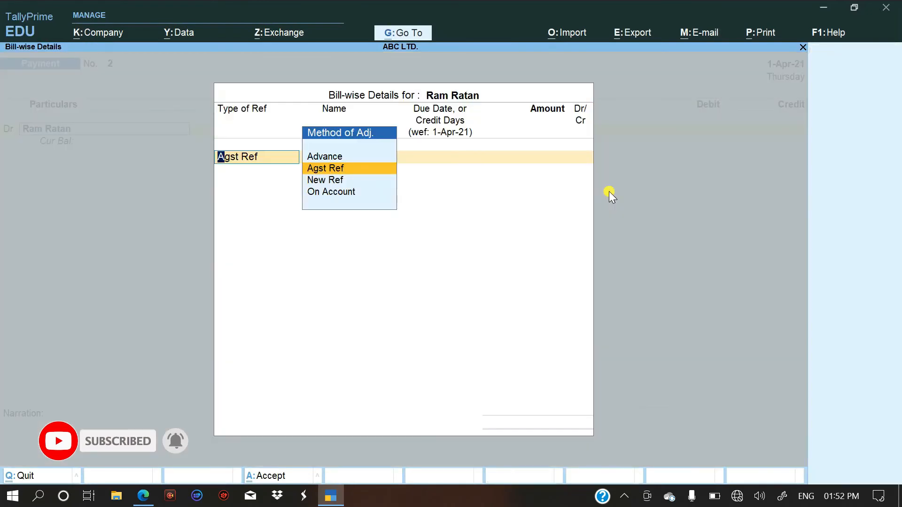
# Set the payee's bill-wise details to On Account with a 1,500 debit, checking the amount in the PDF.
pyautogui.press('Down')
pyautogui.press('Down')
pyautogui.press('Return')
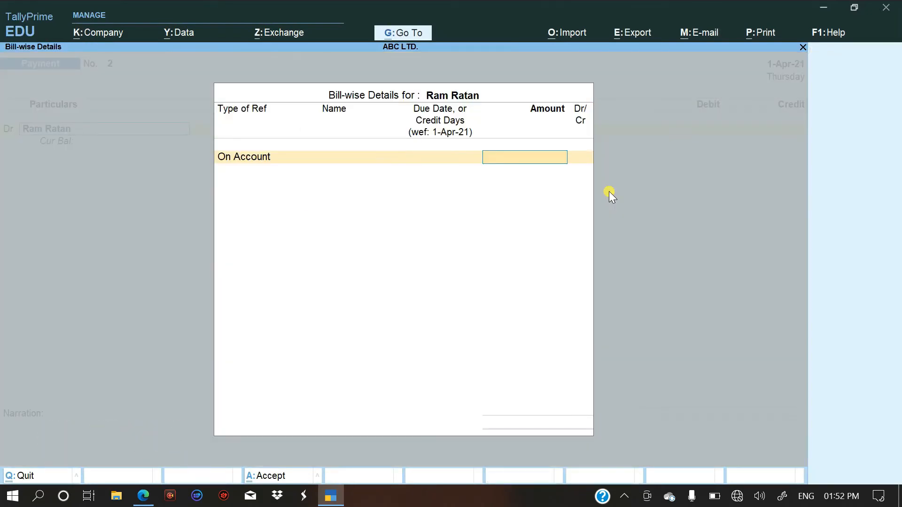
pyautogui.hotkey('alt', 'Tab')
pyautogui.hotkey('alt', 'Tab')
pyautogui.write('1,500')
pyautogui.press('Return')
pyautogui.press('Return')
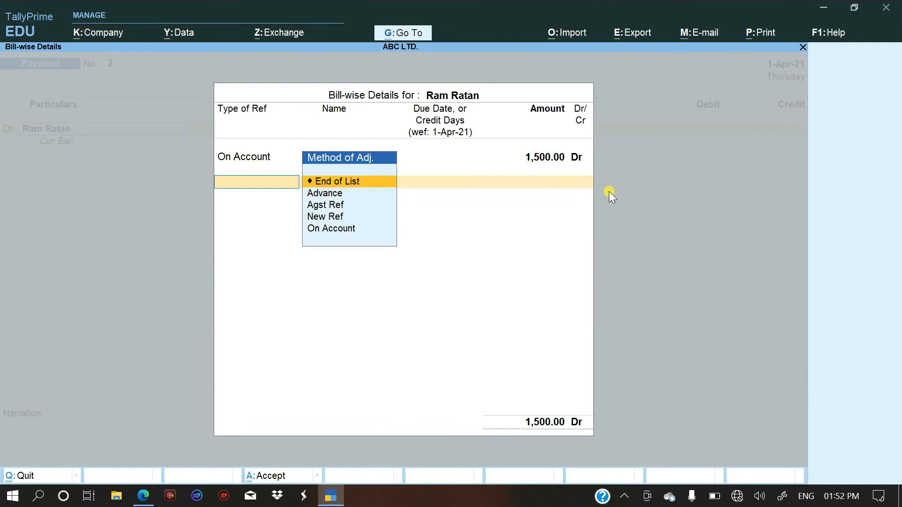
pyautogui.press('Return')
# Credit Cash with 1,500 and save the payment voucher without a narration.
pyautogui.write('Cas')
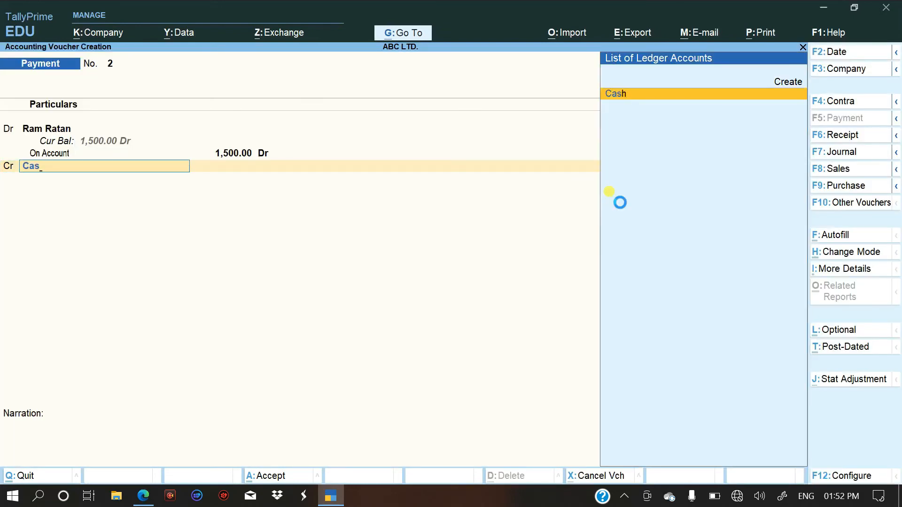
pyautogui.press('Return')
pyautogui.press('Return')
pyautogui.press('Return')
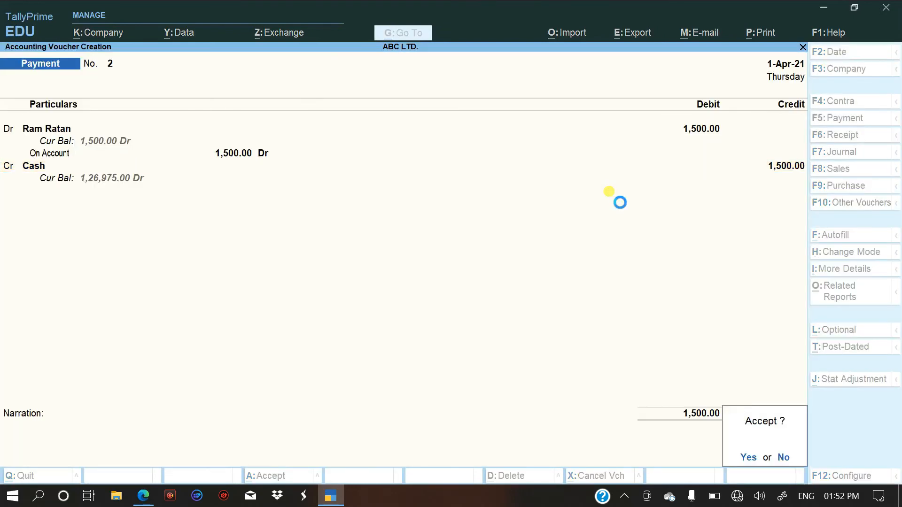
pyautogui.press('Return')
# Read the ninth entry in the PDF, then select the miscellaneous expenses ledger on the new TallyPrime payment voucher's debit line.
pyautogui.hotkey('alt', 'Tab')
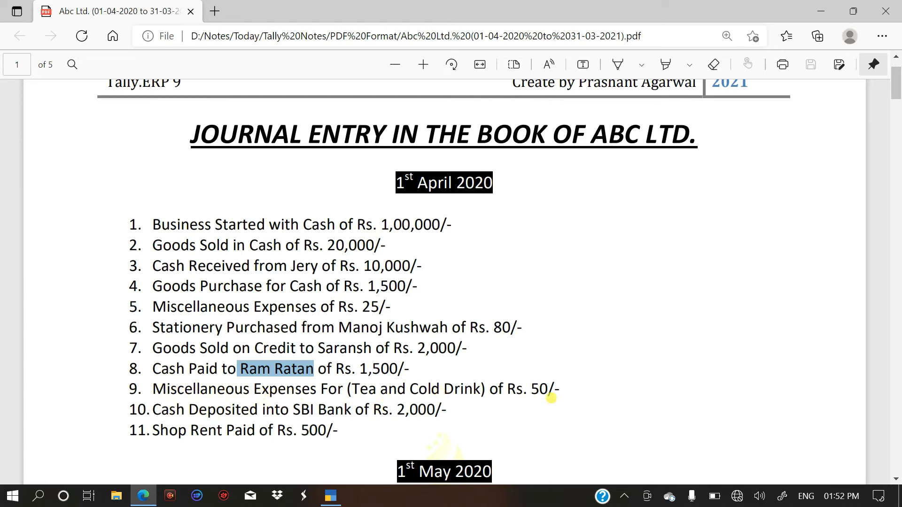
pyautogui.hotkey('alt', 'Tab')
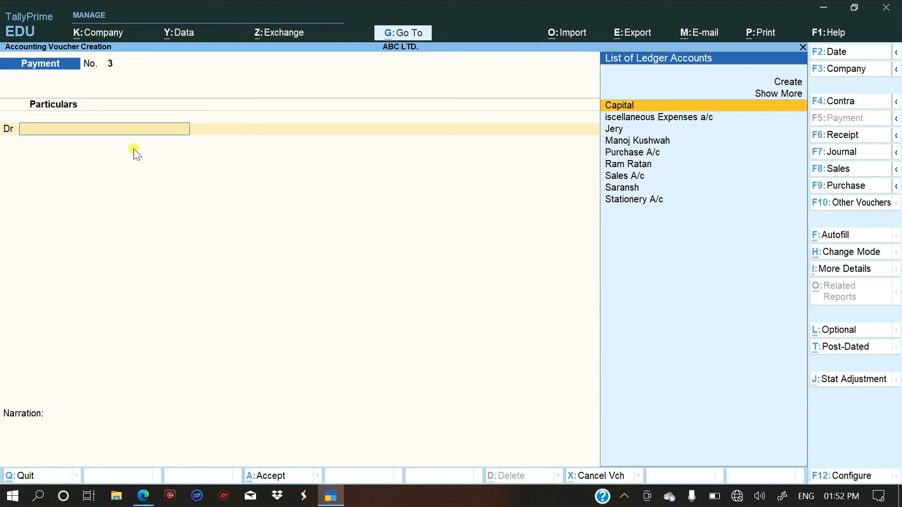
pyautogui.write('mi')
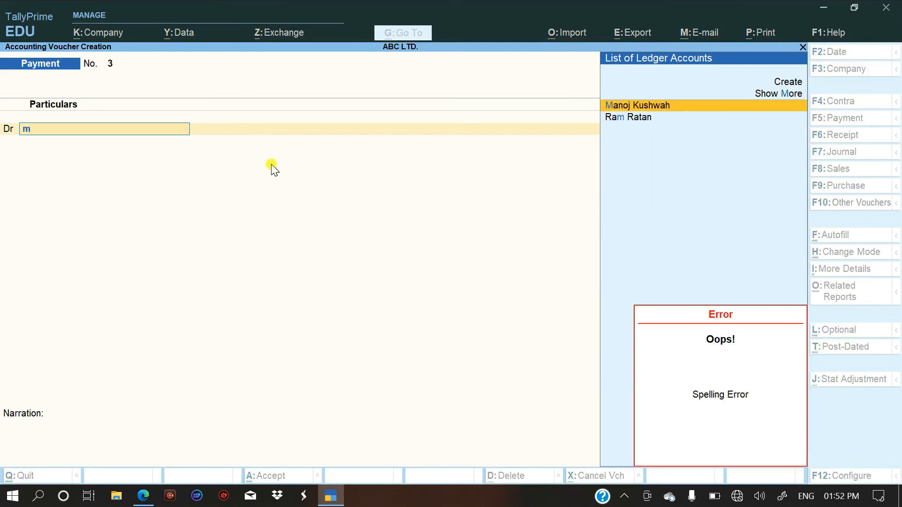
pyautogui.press('BackSpace')
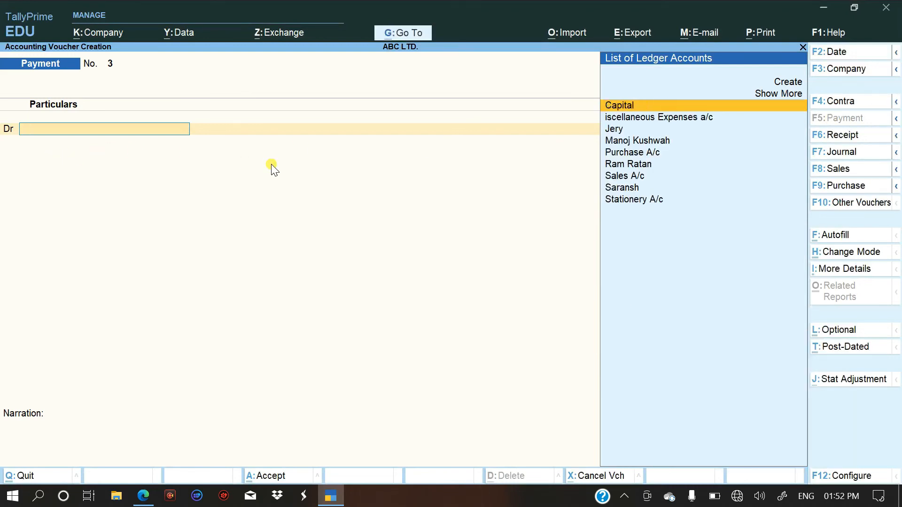
pyautogui.press('Down')
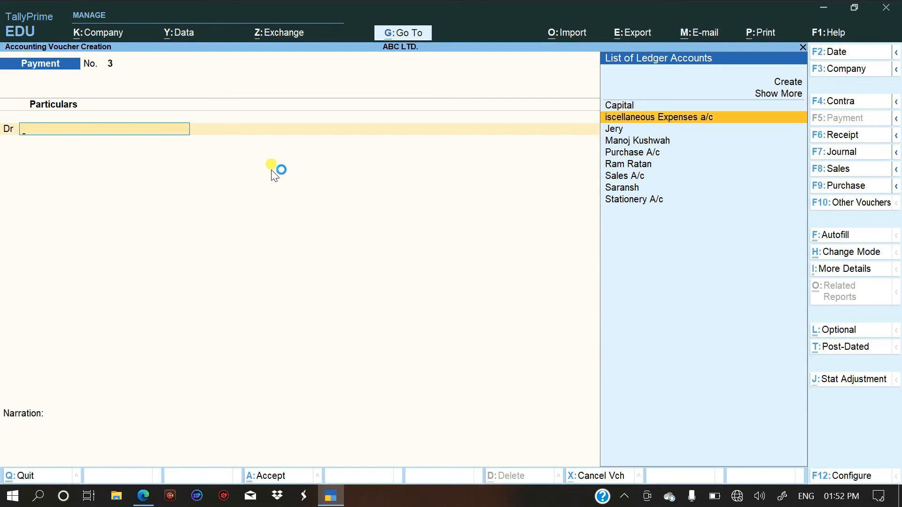
pyautogui.hotkey('ctrl', 'Return')
pyautogui.press('Return')
pyautogui.press('BackSpace')
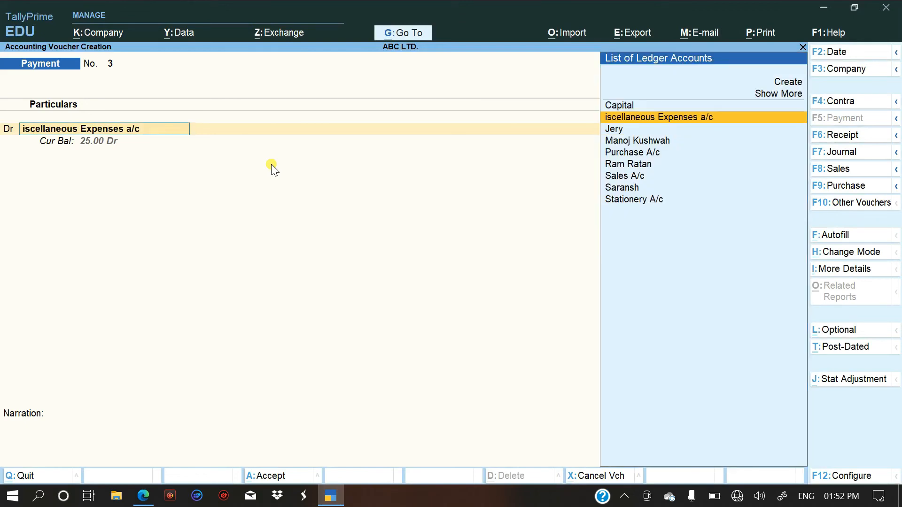
# Copy the text "Miscellaneous Expenses" from the fifth entry in the PDF and return to TallyPrime.
pyautogui.hotkey('alt', 'Tab')
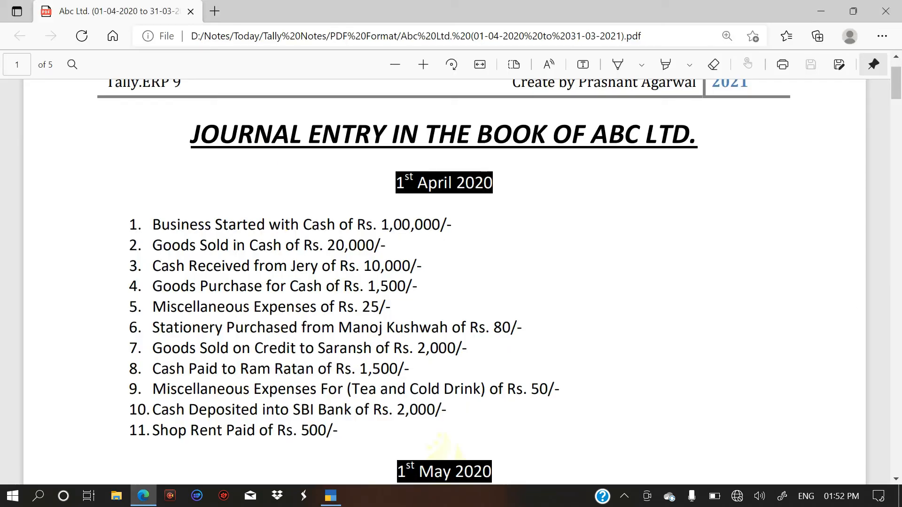
pyautogui.moveTo(318, 308); pyautogui.dragTo(151, 308)
pyautogui.rightClick(171, 310)
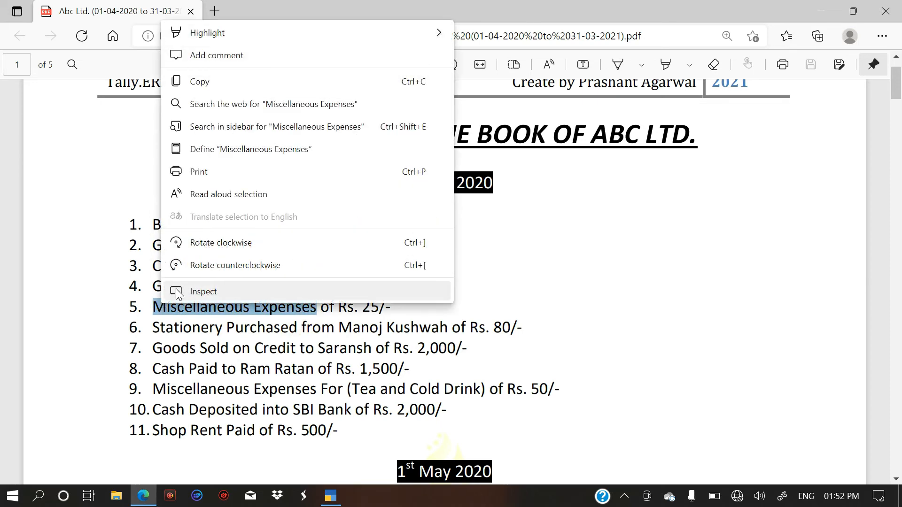
pyautogui.click(241, 84)
pyautogui.hotkey('alt', 'Tab')
pyautogui.press('ctrl')
pyautogui.press('ctrl')
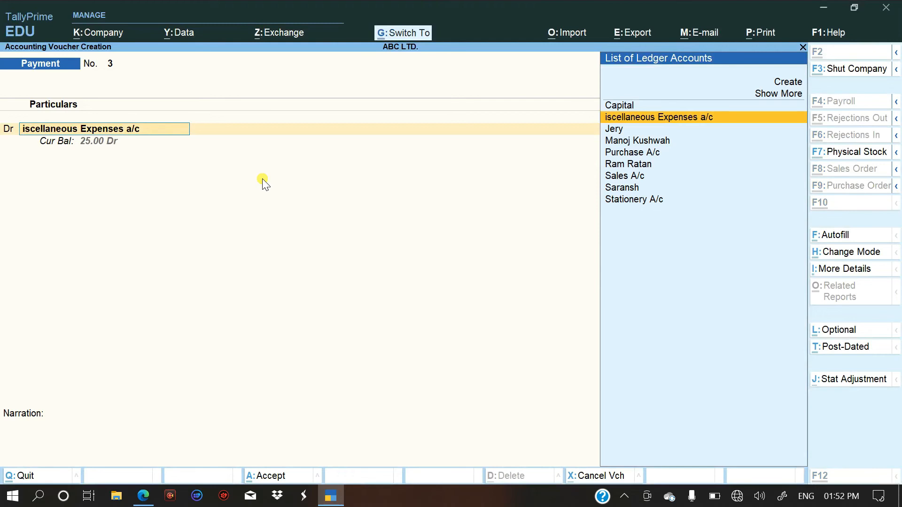
pyautogui.hotkey('ctrl', 'Return')
pyautogui.press('Escape')
pyautogui.press('Escape')
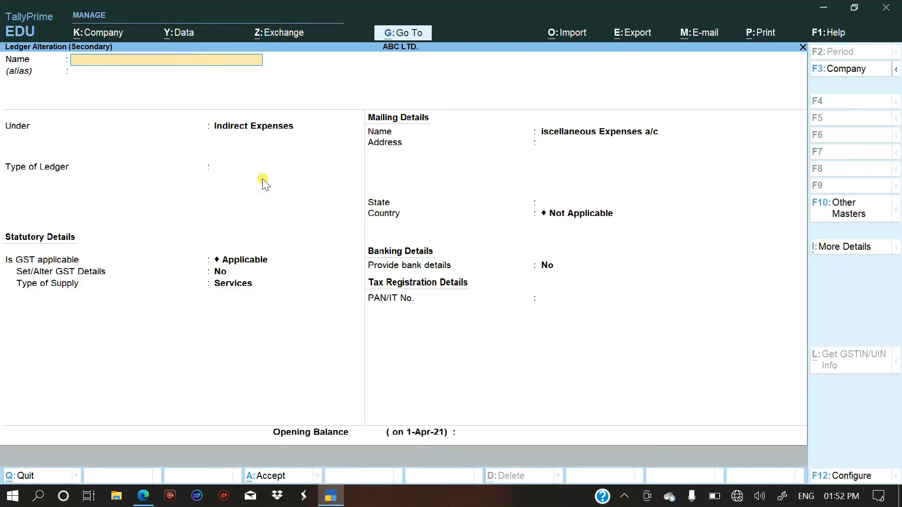
pyautogui.press('y')
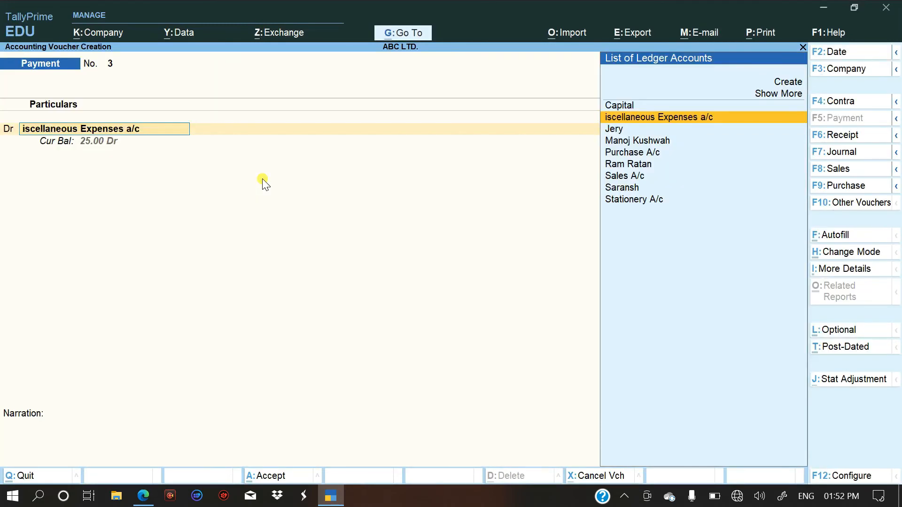
# Rename the selected expense ledger to "Miscellaneous Expenses", keep it under Indirect Expenses with supply type Services, and save the alteration.
pyautogui.press('ctrl')
pyautogui.hotkey('ctrl', 'Return')
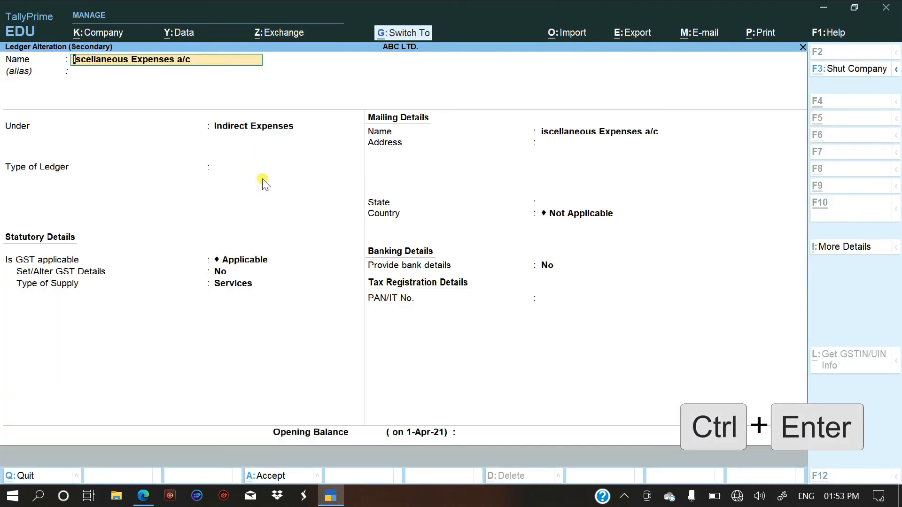
pyautogui.write('Miscellaneous Expenses')
pyautogui.press('Return')
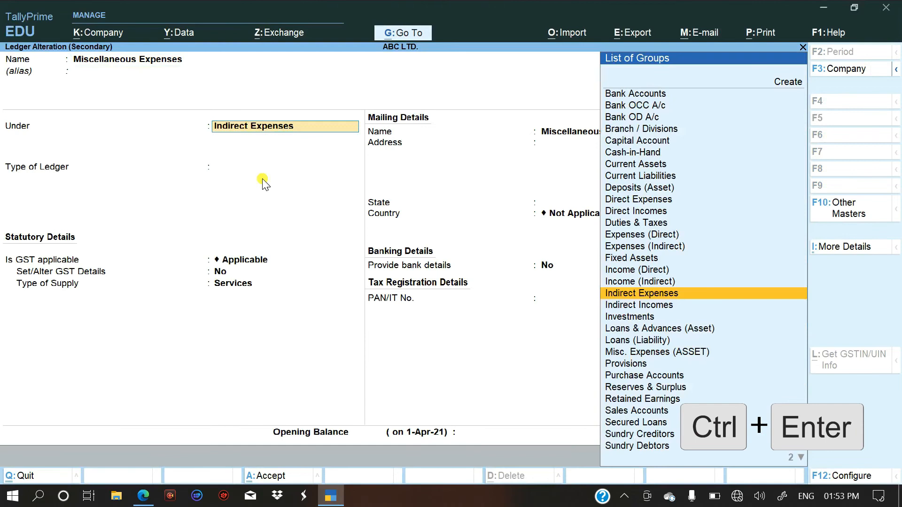
pyautogui.press('Return')
pyautogui.press('Return')
pyautogui.press('Return')
pyautogui.press('Return')
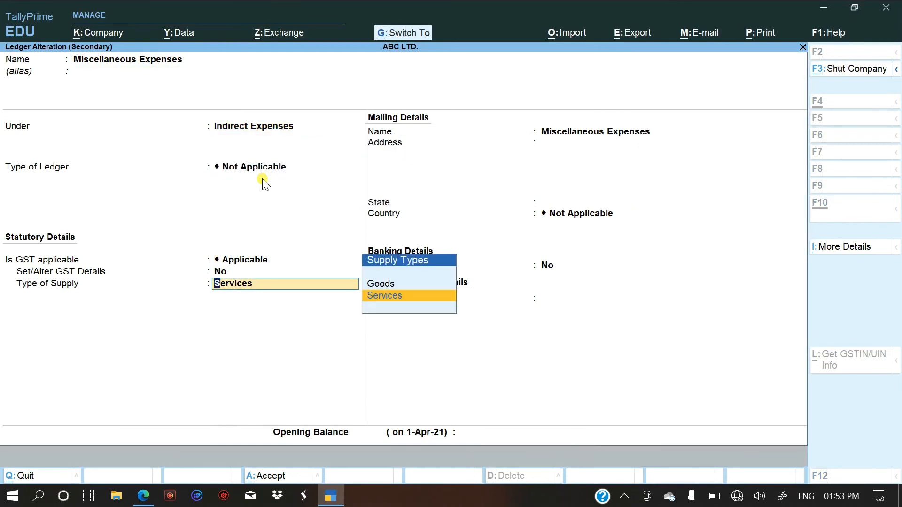
pyautogui.hotkey('ctrl', 'a')
# Check the ninth entry's amount in the PDF and debit Miscellaneous Expenses with 50 on the TallyPrime payment voucher.
pyautogui.hotkey('alt', 'Tab')
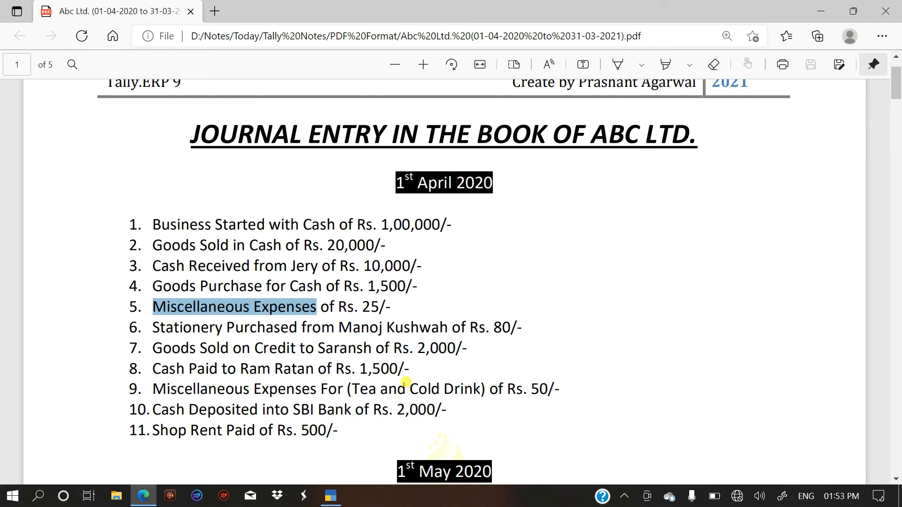
pyautogui.hotkey('alt', 'Tab')
pyautogui.write('5')
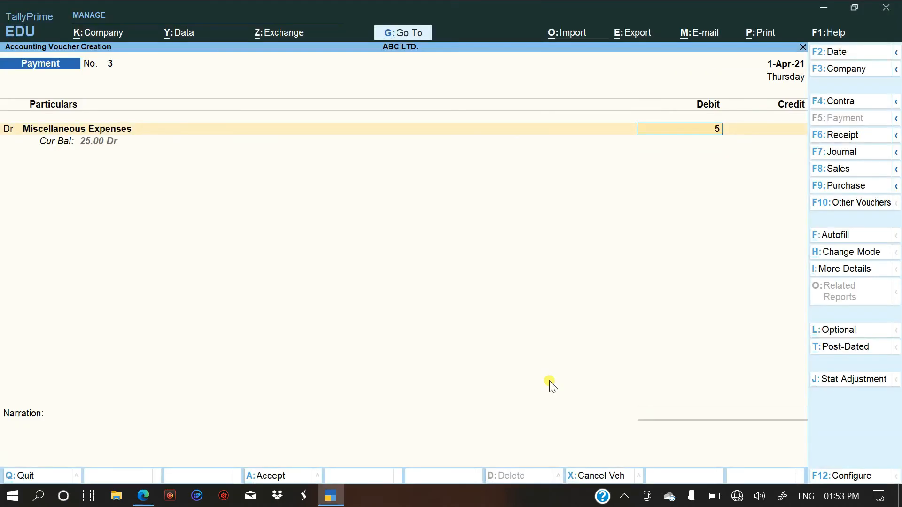
pyautogui.write('0')
pyautogui.press('Return')
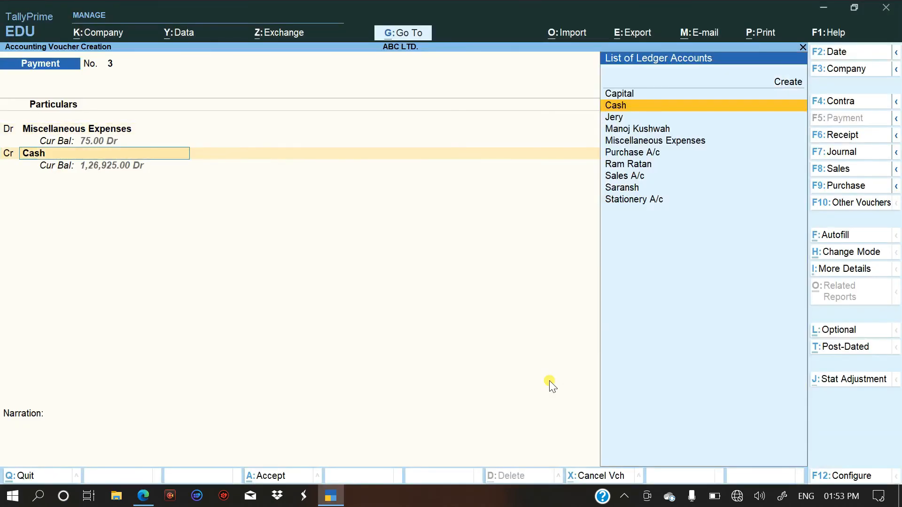
# Credit Cash with 50 and save the miscellaneous expenses payment voucher without a narration.
pyautogui.press('Return')
pyautogui.press('Return')
pyautogui.press('Return')
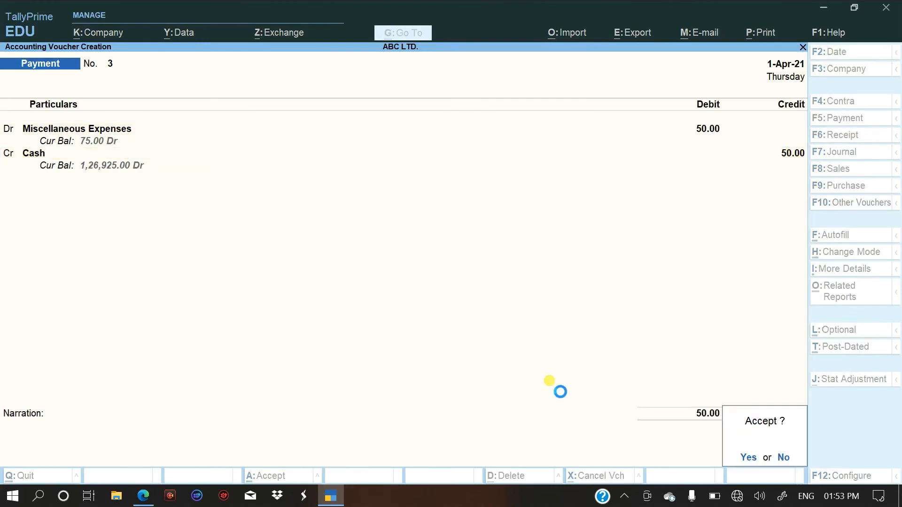
pyautogui.press('Return')
# Read the tenth entry in the PDF, then start a Contra voucher in TallyPrime and credit Cash with 2,000.
pyautogui.hotkey('alt', 'Tab')
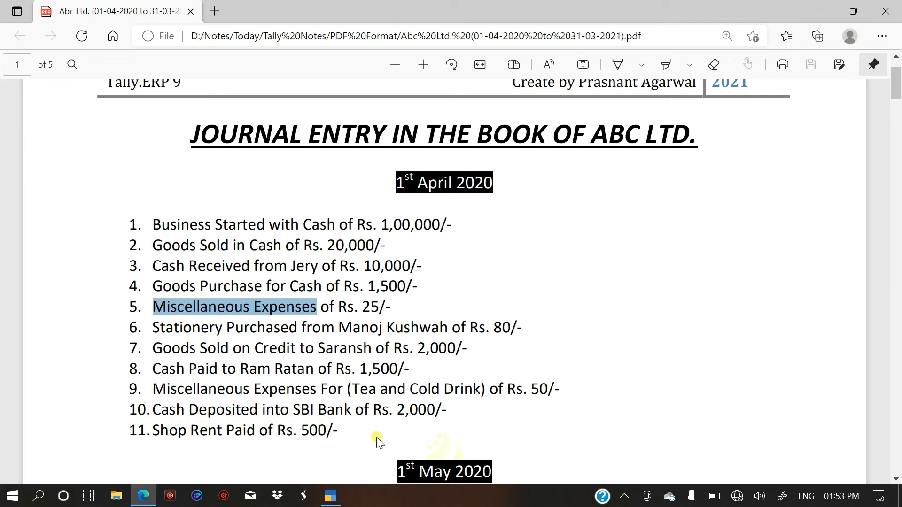
pyautogui.hotkey('alt', 'Tab')
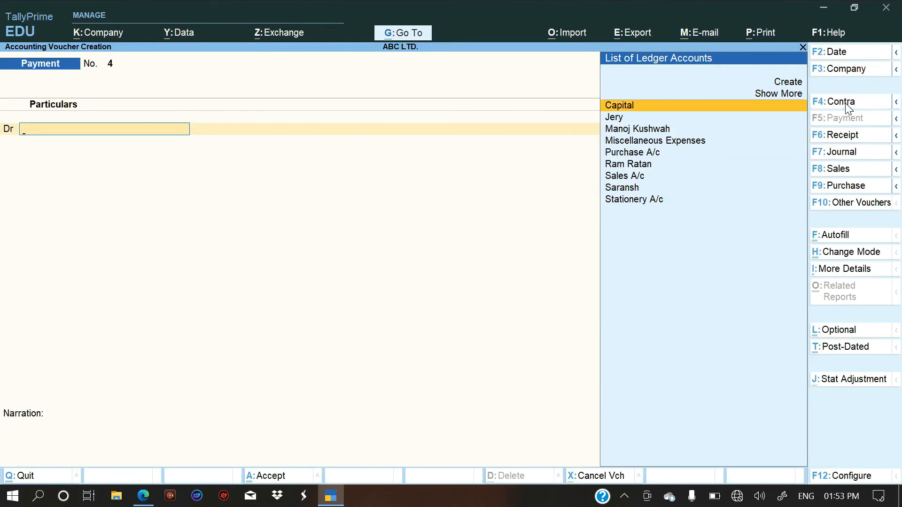
pyautogui.press('F4')
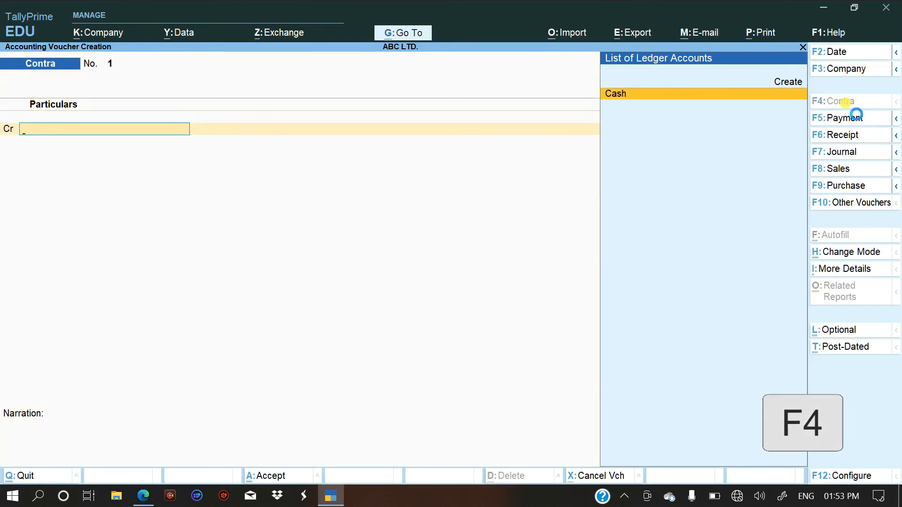
pyautogui.press('Return')
pyautogui.write('2000')
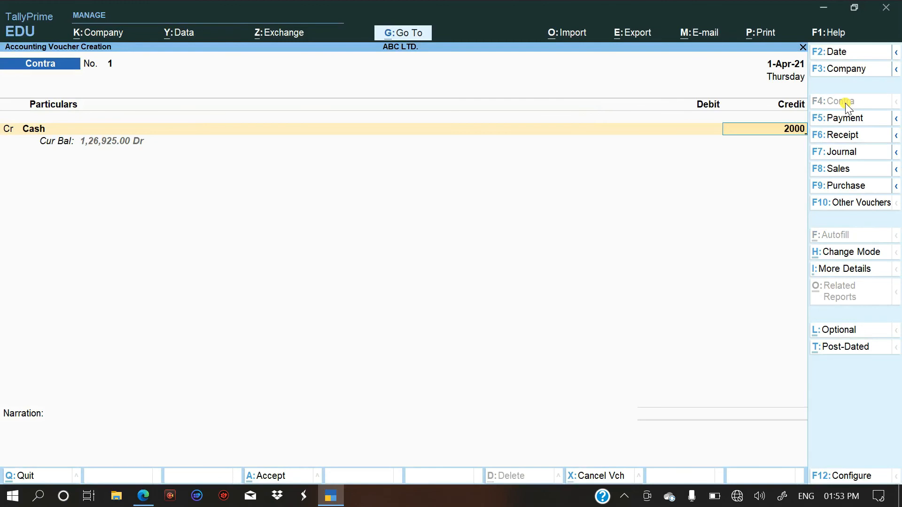
pyautogui.press('Return')
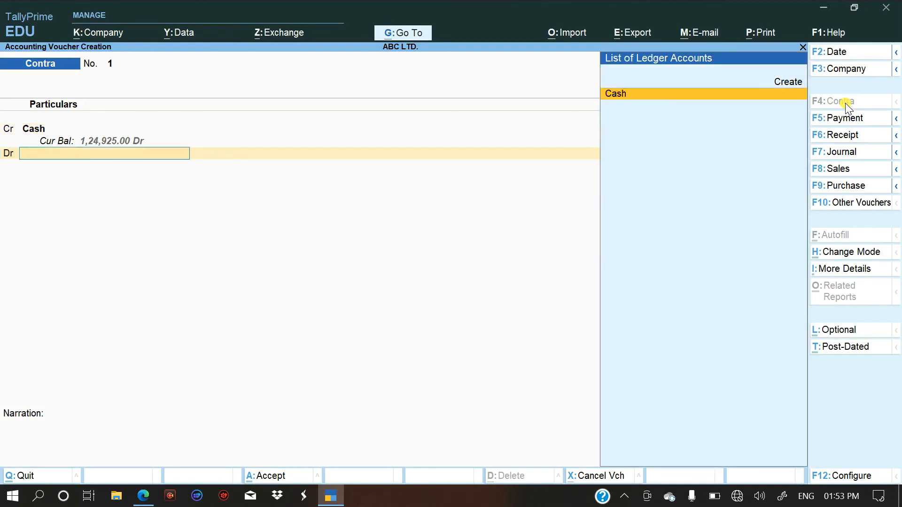
# Create a ledger named "SBI Bank" under Bank Accounts from the contra voucher's debit line, leaving the account details blank.
pyautogui.hotkey('alt', 'c')
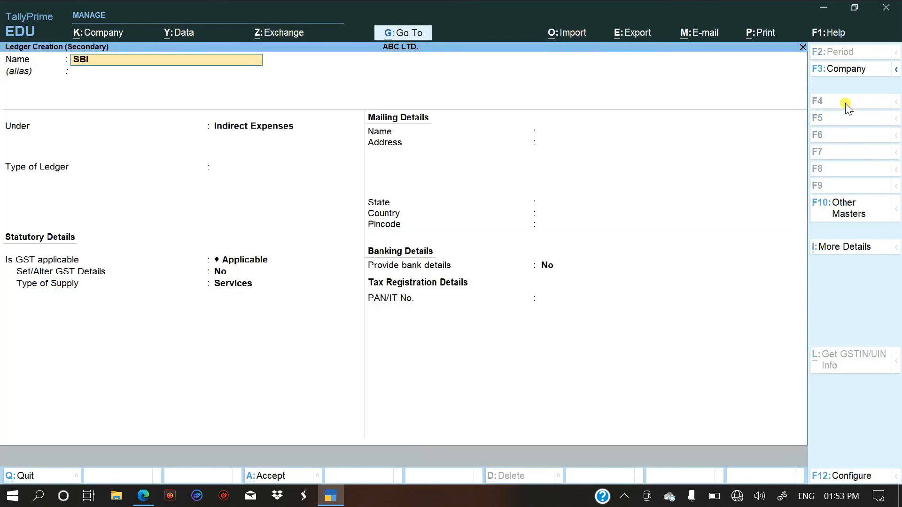
pyautogui.write('ank')
pyautogui.press('Return')
pyautogui.write('Ba')
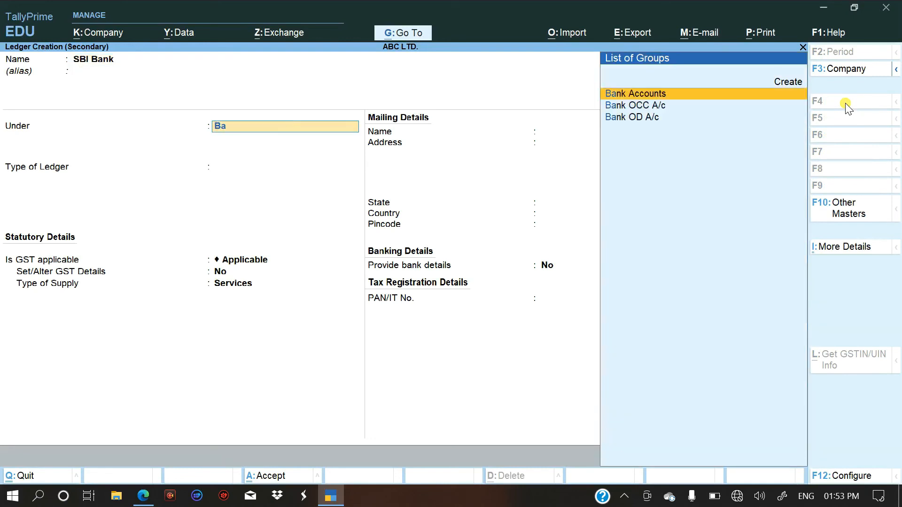
pyautogui.press('Return')
pyautogui.press('Return')
pyautogui.press('Return')
pyautogui.press('Return')
pyautogui.press('Return')
pyautogui.press('Return')
pyautogui.press('Return')
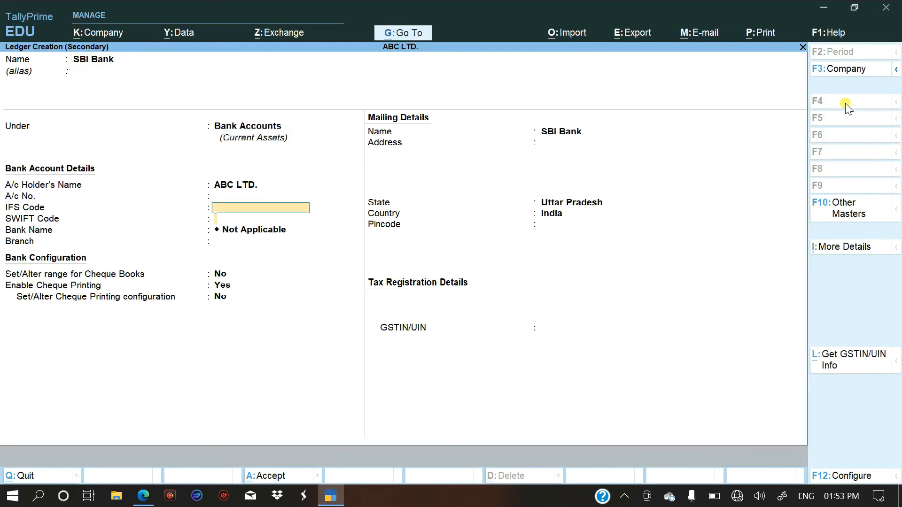
pyautogui.hotkey('ctrl', 'a')
# Debit SBI Bank with 2,000 as a cash deposit of four 500 notes and save the contra voucher.
pyautogui.press('Return')
pyautogui.press('Return')
pyautogui.press('Return')
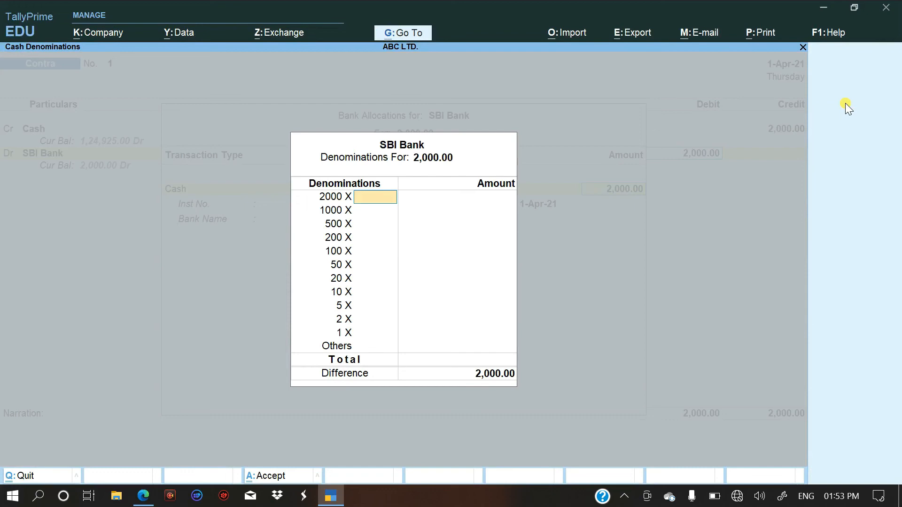
pyautogui.press('Return')
pyautogui.press('Return')
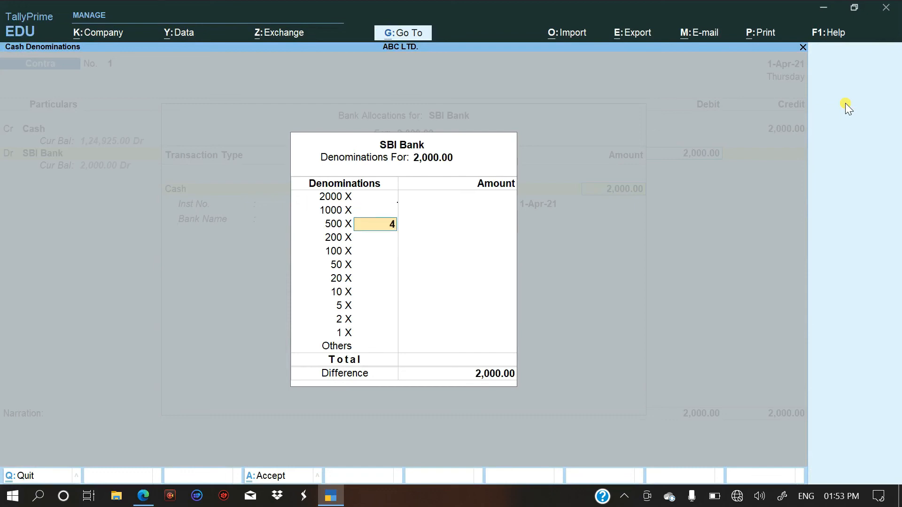
pyautogui.press('Return')
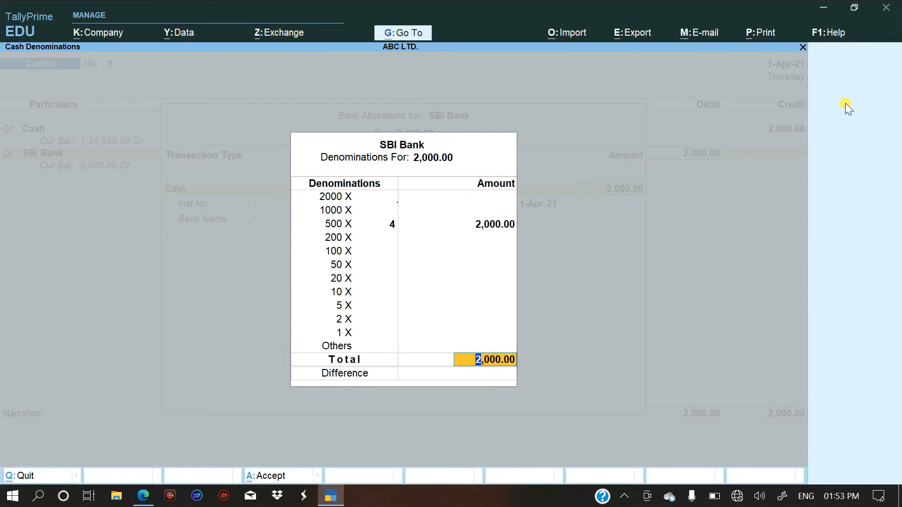
pyautogui.press('Return')
pyautogui.press('Return')
pyautogui.press('Return')
pyautogui.press('Return')
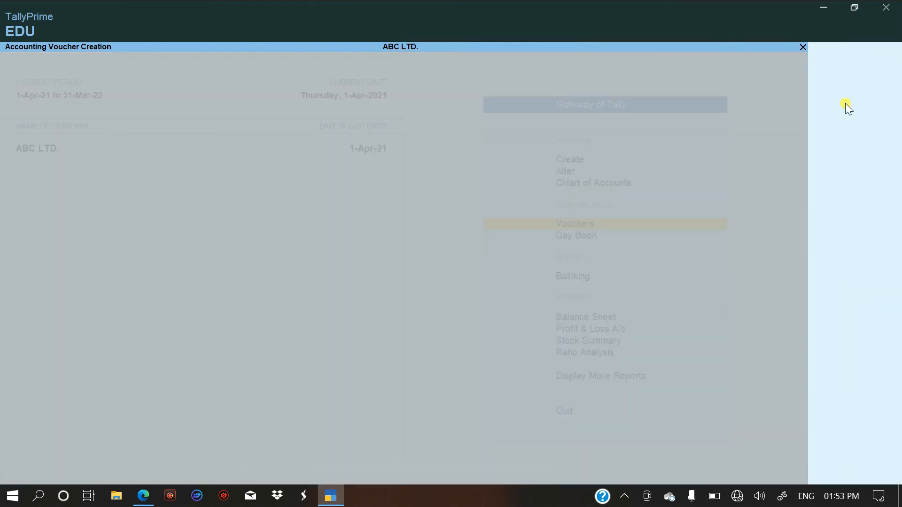
# Read the eleventh entry in the PDF, then create a TallyPrime ledger named "Shop Rent A/c" under Indirect Expenses.
pyautogui.hotkey('alt', 'Tab')
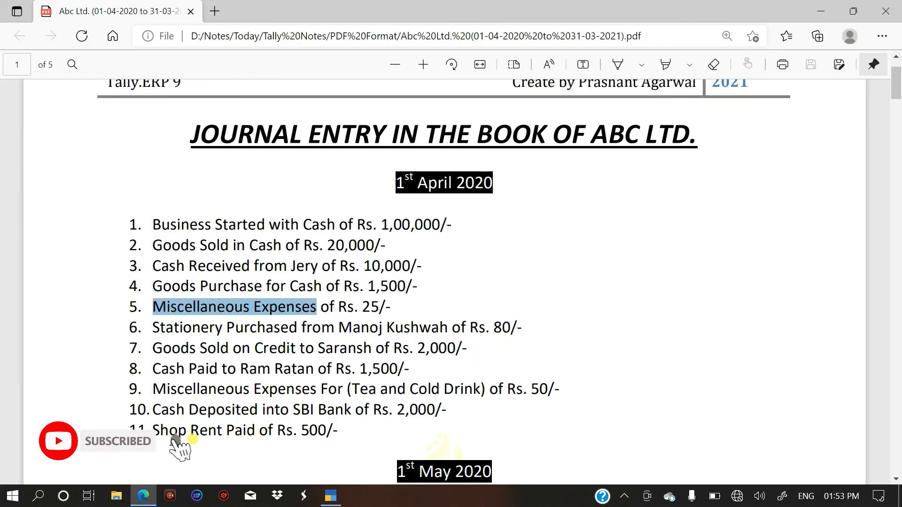
pyautogui.hotkey('alt', 'Tab')
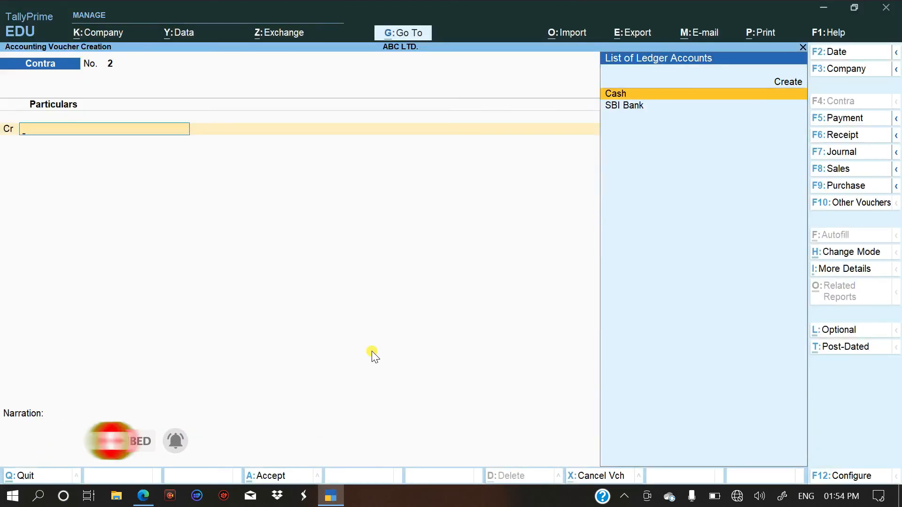
pyautogui.hotkey('alt', 'c')
pyautogui.write('Shop Ren')
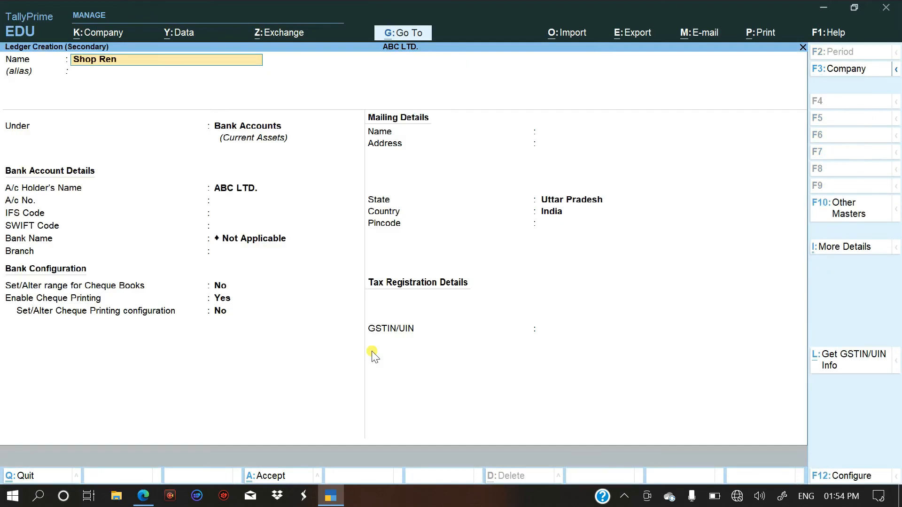
pyautogui.write('t a/c')
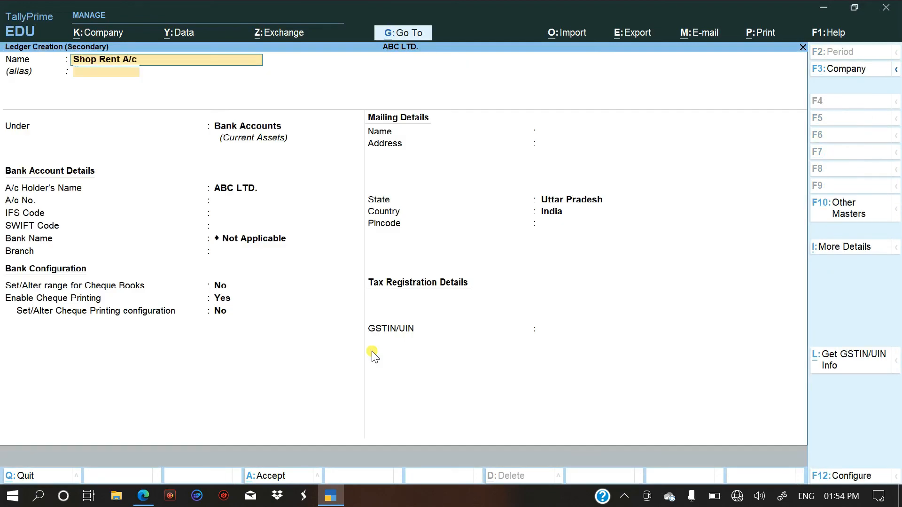
pyautogui.press('Return')
pyautogui.press('Return')
pyautogui.write('In')
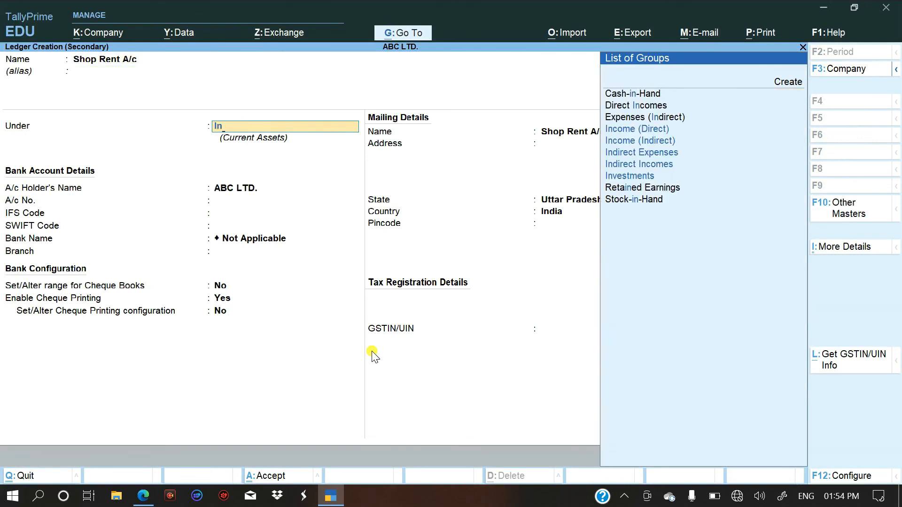
pyautogui.press('Down')
pyautogui.press('Down')
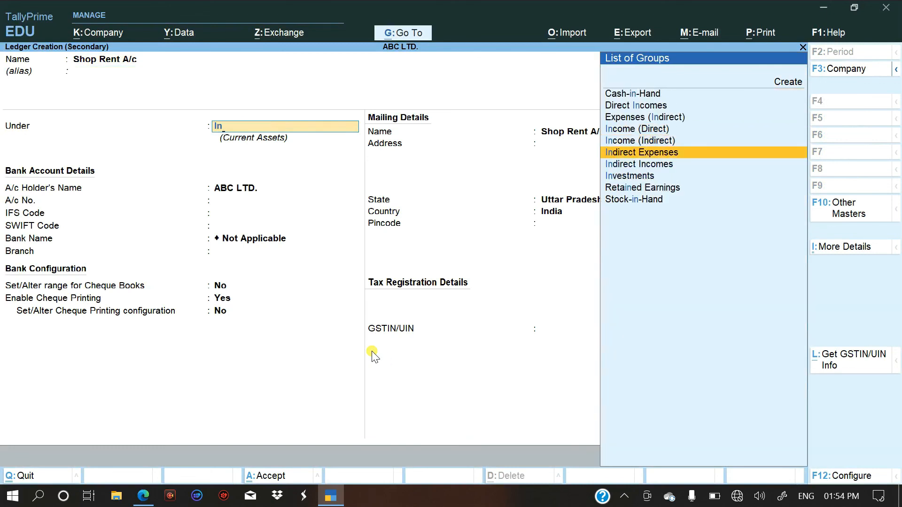
pyautogui.press('Return')
pyautogui.press('Return')
pyautogui.press('Return')
pyautogui.hotkey('ctrl', 'a')
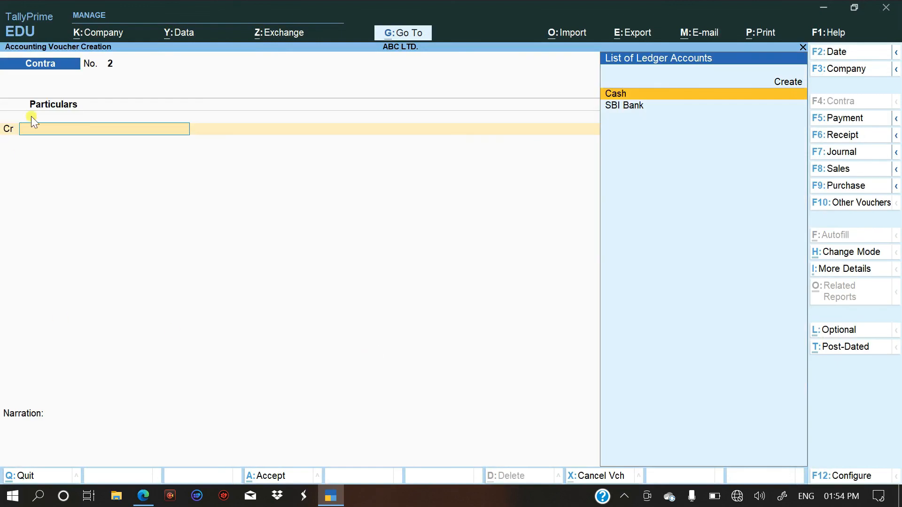
# Switch to a Payment voucher and debit Shop Rent A/c with 500.
pyautogui.press('F5')
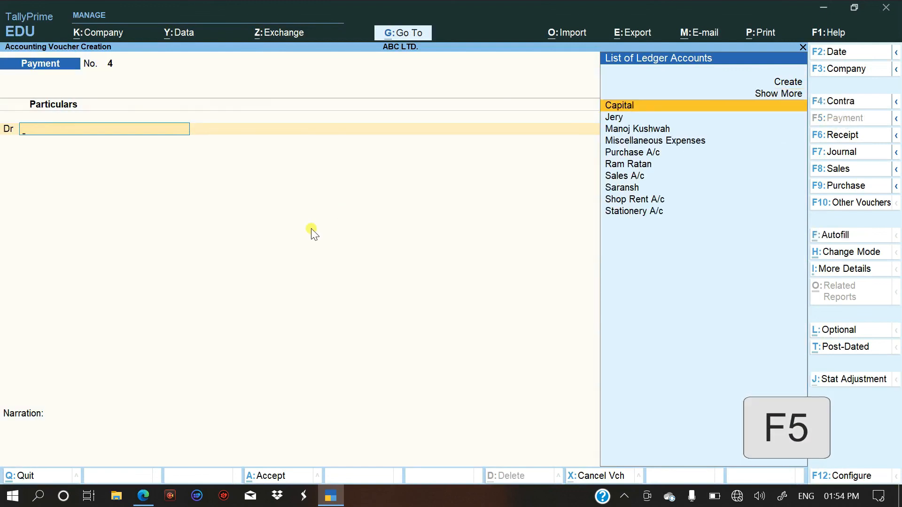
pyautogui.press('Down')
pyautogui.press('Down')
pyautogui.press('Down')
pyautogui.press('Down')
pyautogui.press('Down')
pyautogui.press('Down')
pyautogui.press('Down')
pyautogui.press('Down')
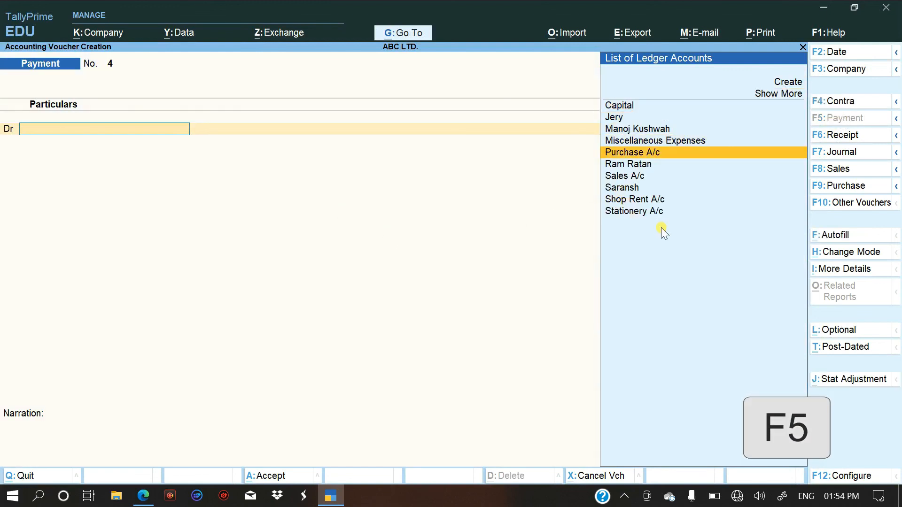
pyautogui.press('Return')
pyautogui.write('50')
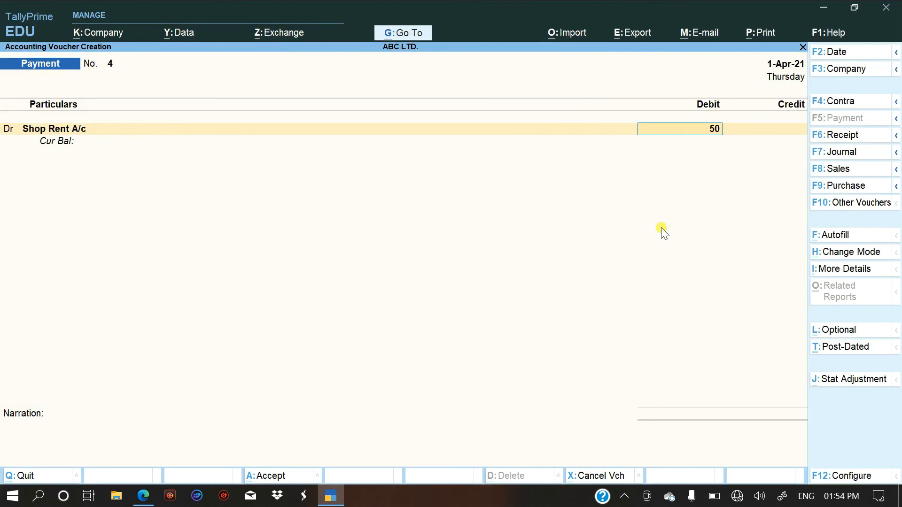
pyautogui.write('0')
pyautogui.press('Return')
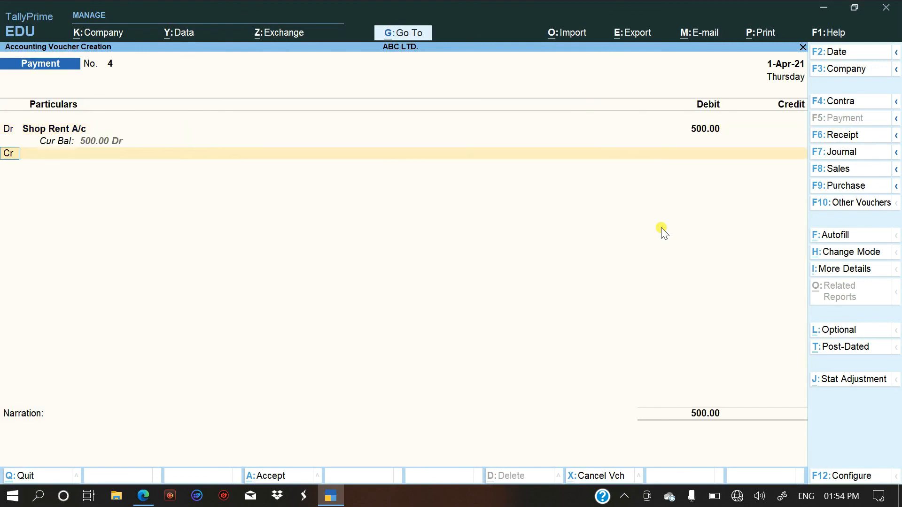
# Credit Cash with 500 and save the shop rent payment voucher without a narration, checking the entries in the PDF.
pyautogui.hotkey('alt', 'Tab')
pyautogui.hotkey('alt', 'Tab')
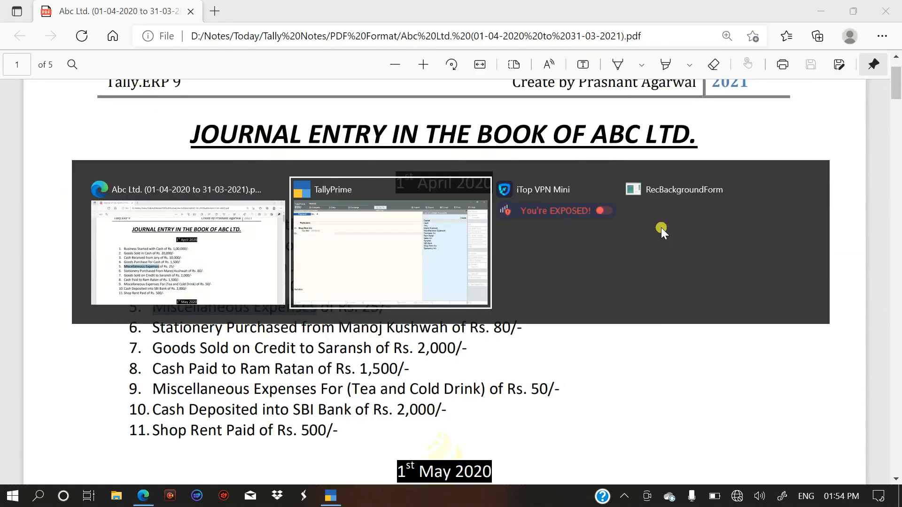
pyautogui.write('Cas')
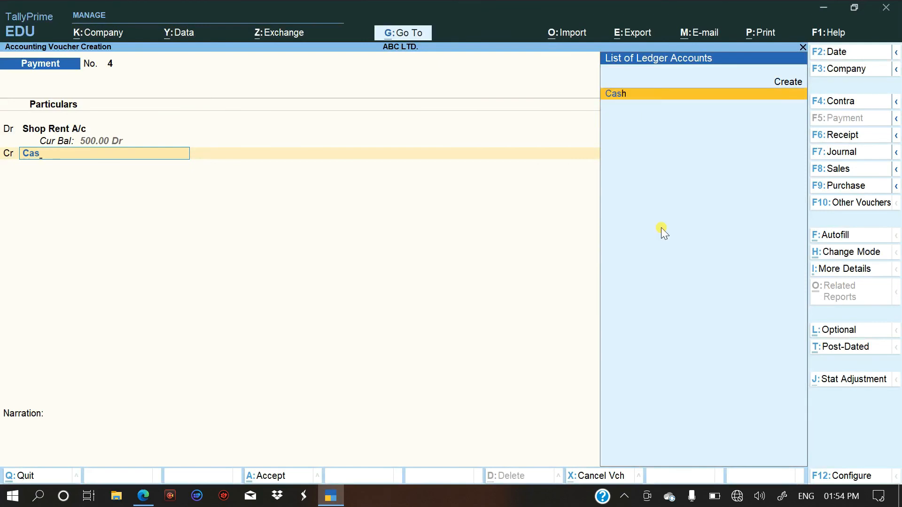
pyautogui.press('Return')
pyautogui.press('Return')
pyautogui.press('Return')
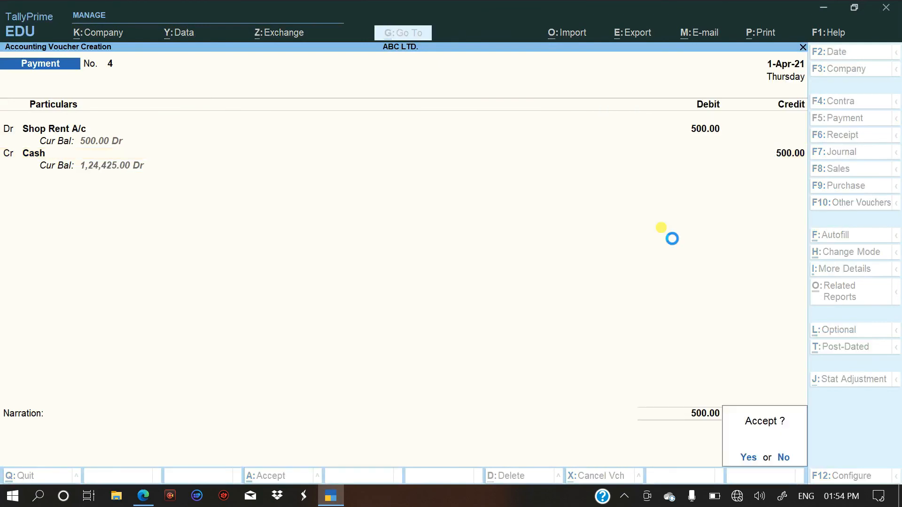
pyautogui.press('Return')
pyautogui.hotkey('alt', 'Tab')
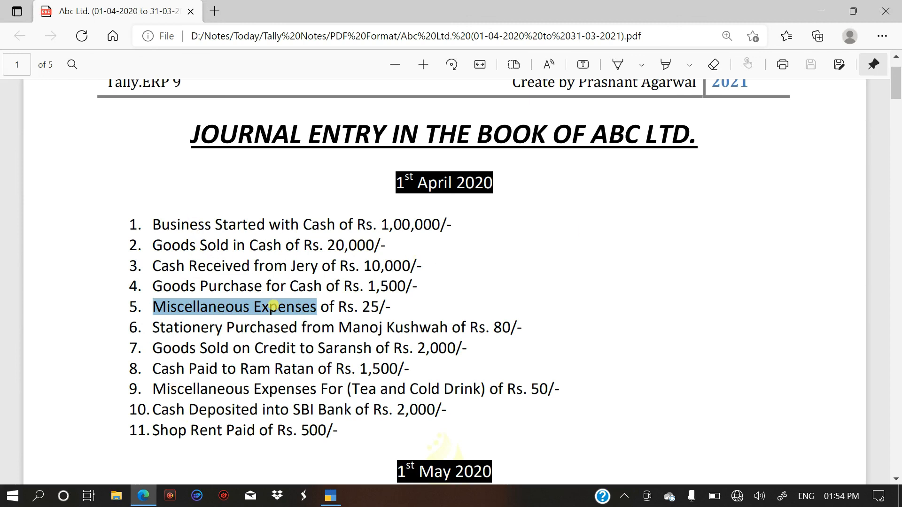
pyautogui.hotkey('alt', 'Tab')
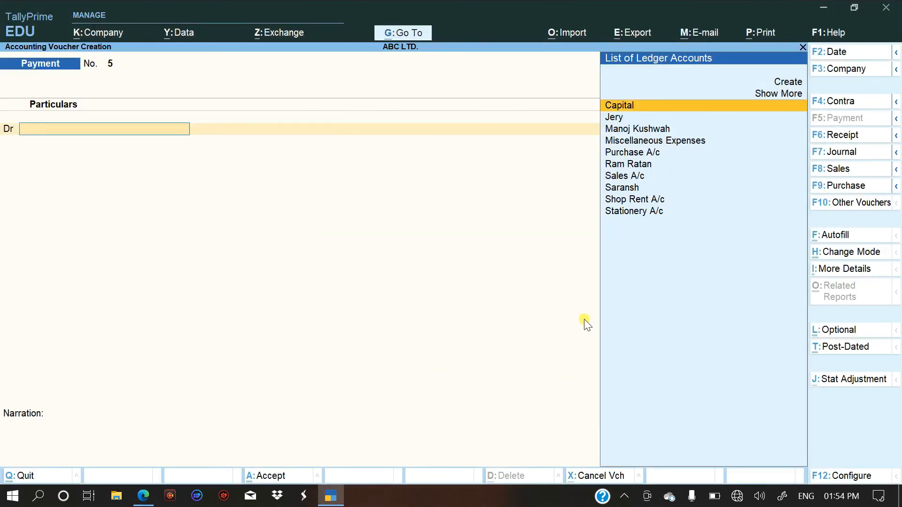
# Leave voucher entry and review all vouchers recorded for ABC LTD. on 1-Apr-21 in the Day Book, then close the report.
pyautogui.press('Escape')
pyautogui.press('Return')
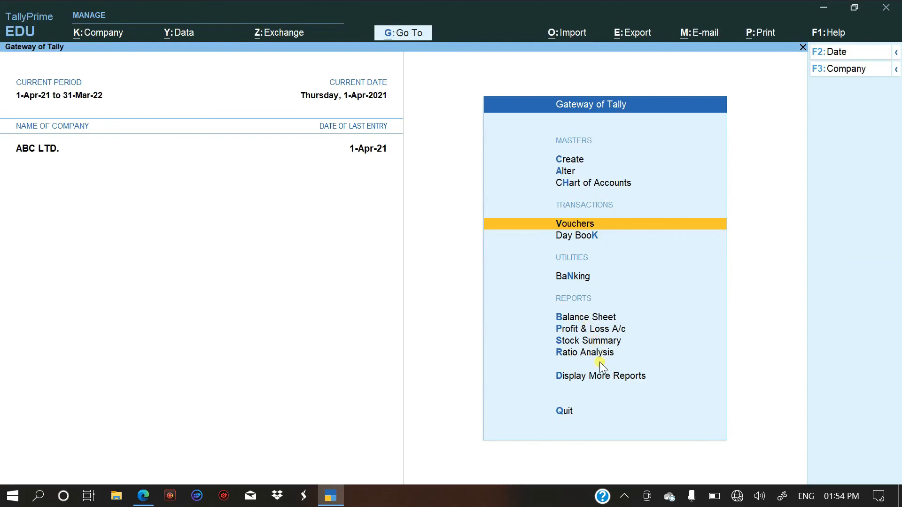
pyautogui.click(599, 379)
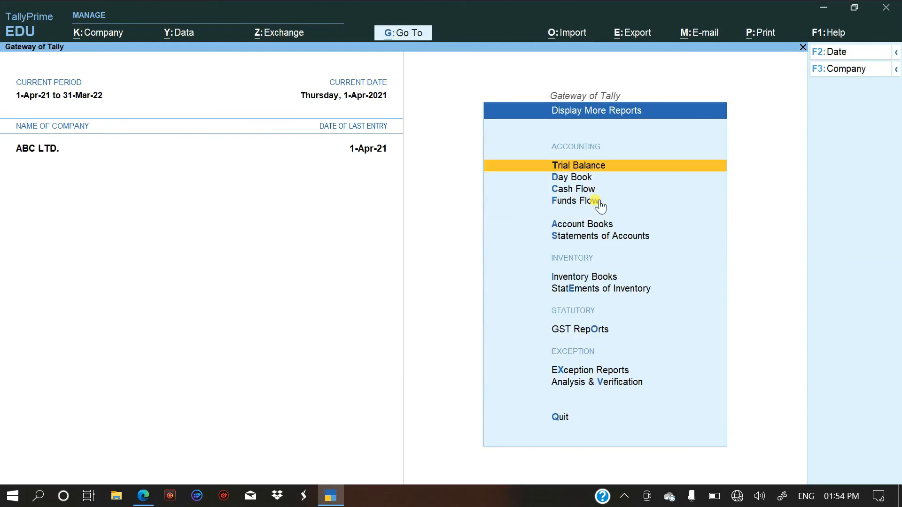
pyautogui.click(595, 184)
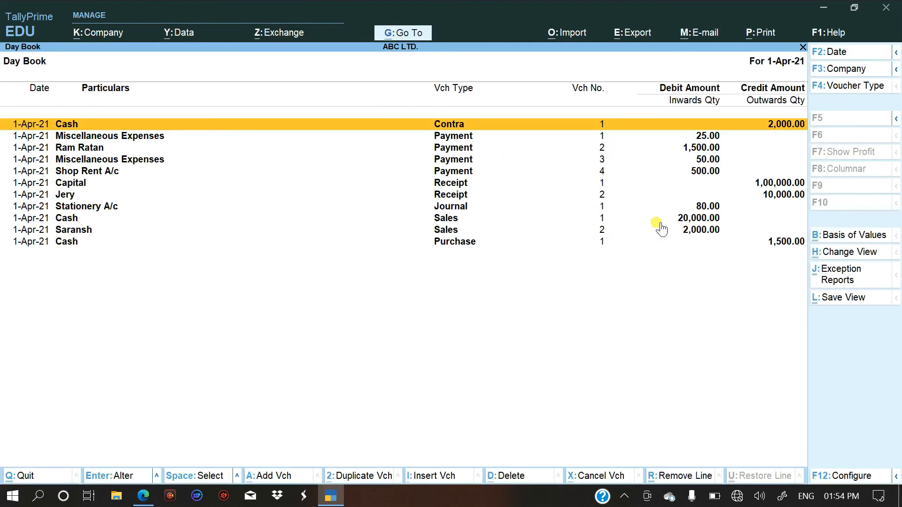
pyautogui.press('Down')
pyautogui.press('Down')
pyautogui.press('Down')
pyautogui.press('Down')
pyautogui.press('Down')
pyautogui.press('Down')
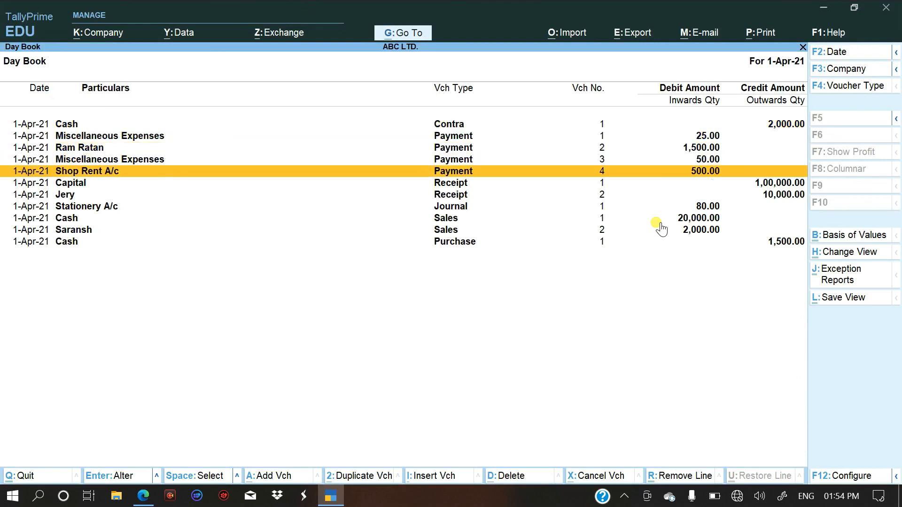
pyautogui.press('Down')
pyautogui.press('Down')
pyautogui.press('Down')
pyautogui.press('Down')
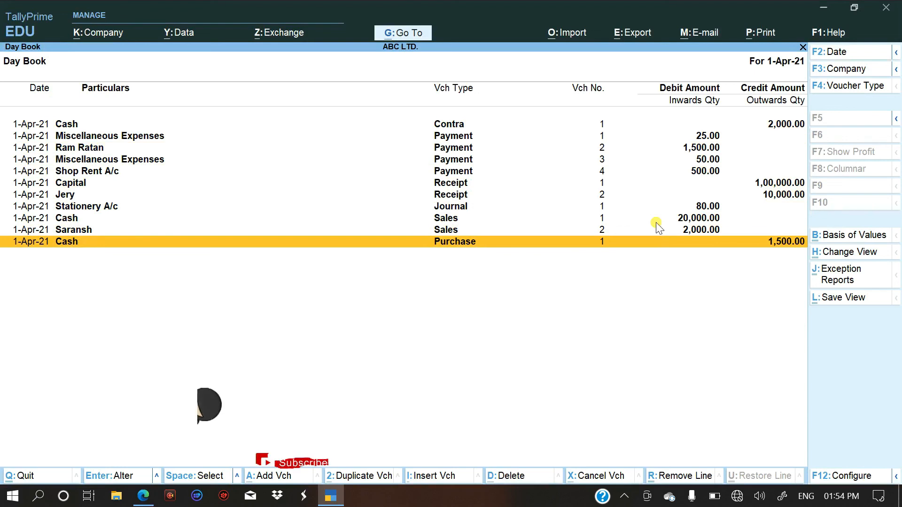
pyautogui.press('Escape')
pyautogui.press('Escape')
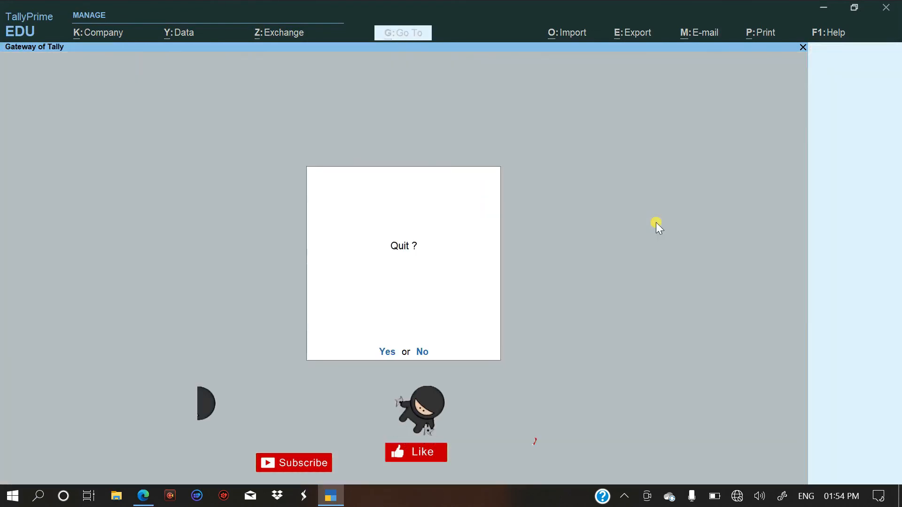
pyautogui.press('Escape')
# Open the Trial Balance of ABC LTD. and expand it to the detailed view with the sub-groups and ledgers under each group.
pyautogui.press('Down')
pyautogui.press('Down')
pyautogui.press('Down')
pyautogui.press('Down')
pyautogui.press('Down')
pyautogui.press('Down')
pyautogui.press('Down')
pyautogui.press('Down')
pyautogui.press('Down')
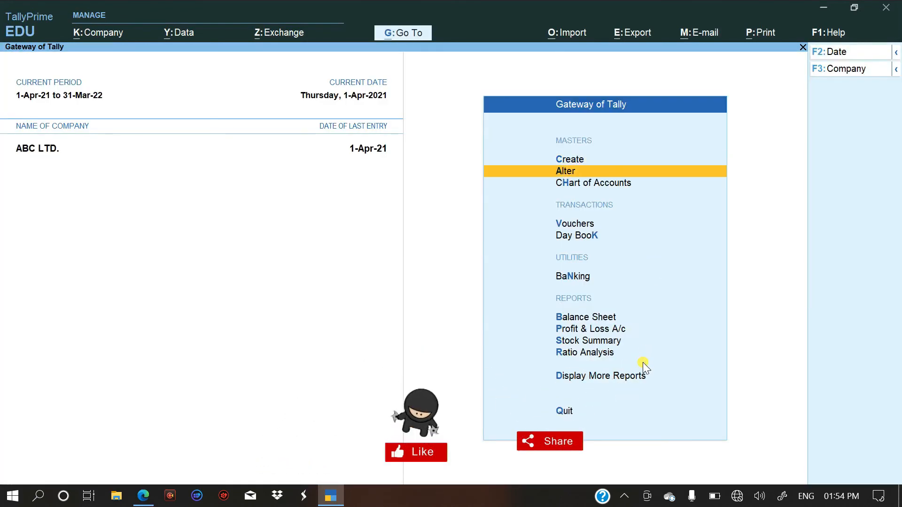
pyautogui.press('Down')
pyautogui.press('Return')
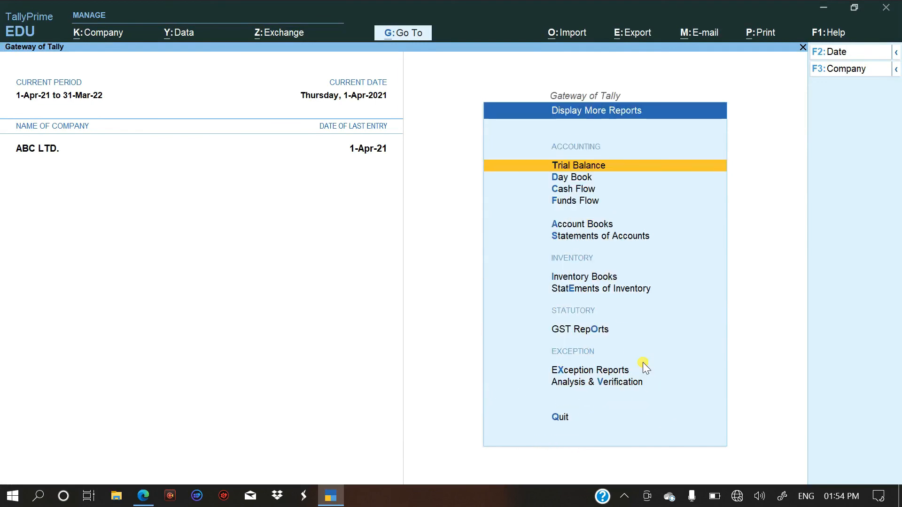
pyautogui.press('Return')
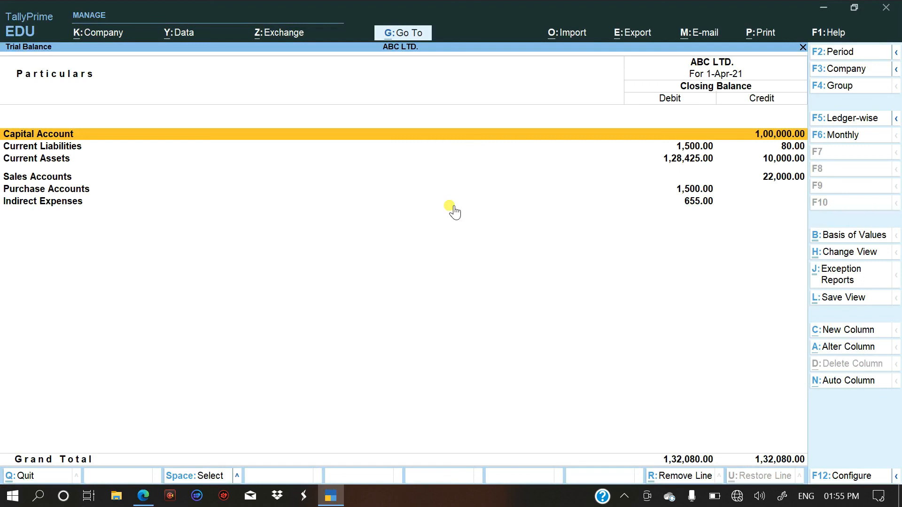
pyautogui.hotkey('alt', 'F1')
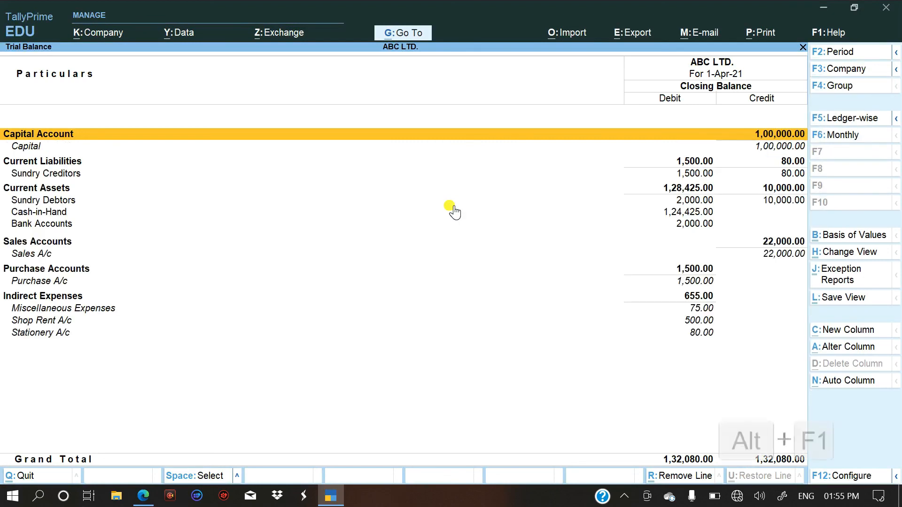